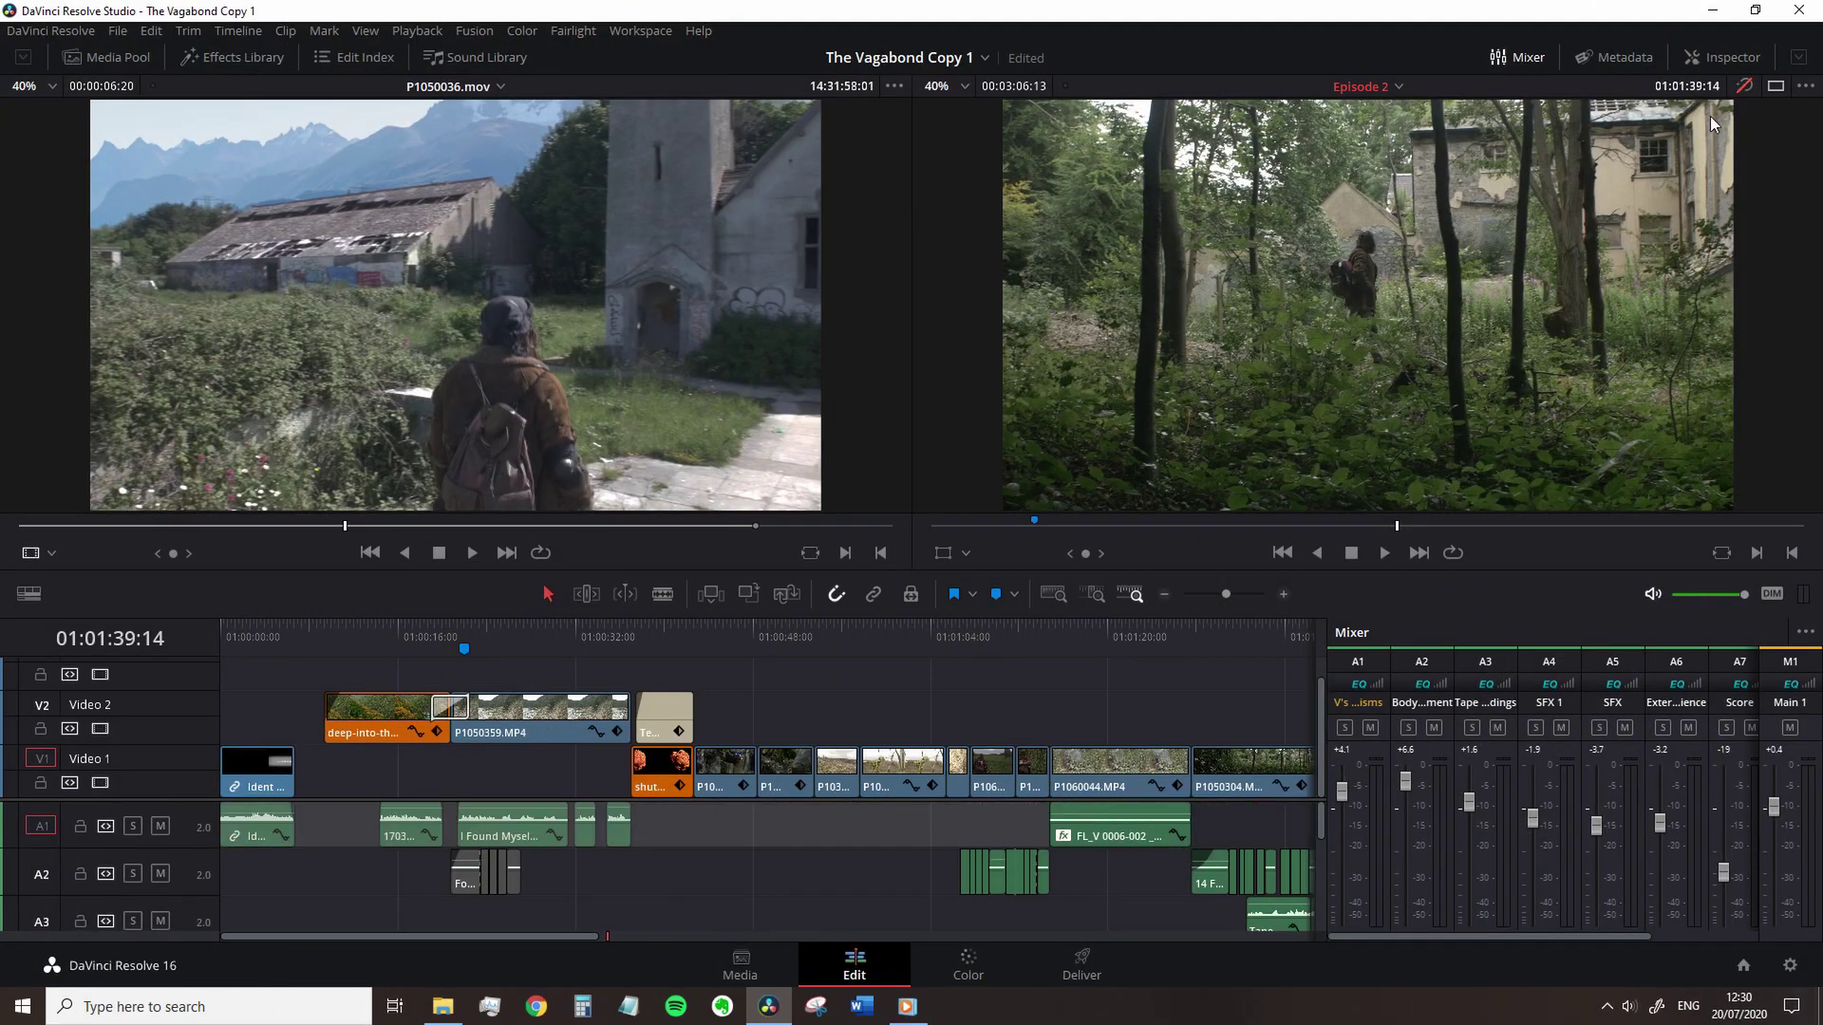
Toggle the grade bypass, switch to the Deliver page, and confirm QuickTime as the format
click(1745, 86)
click(1744, 86)
click(1078, 960)
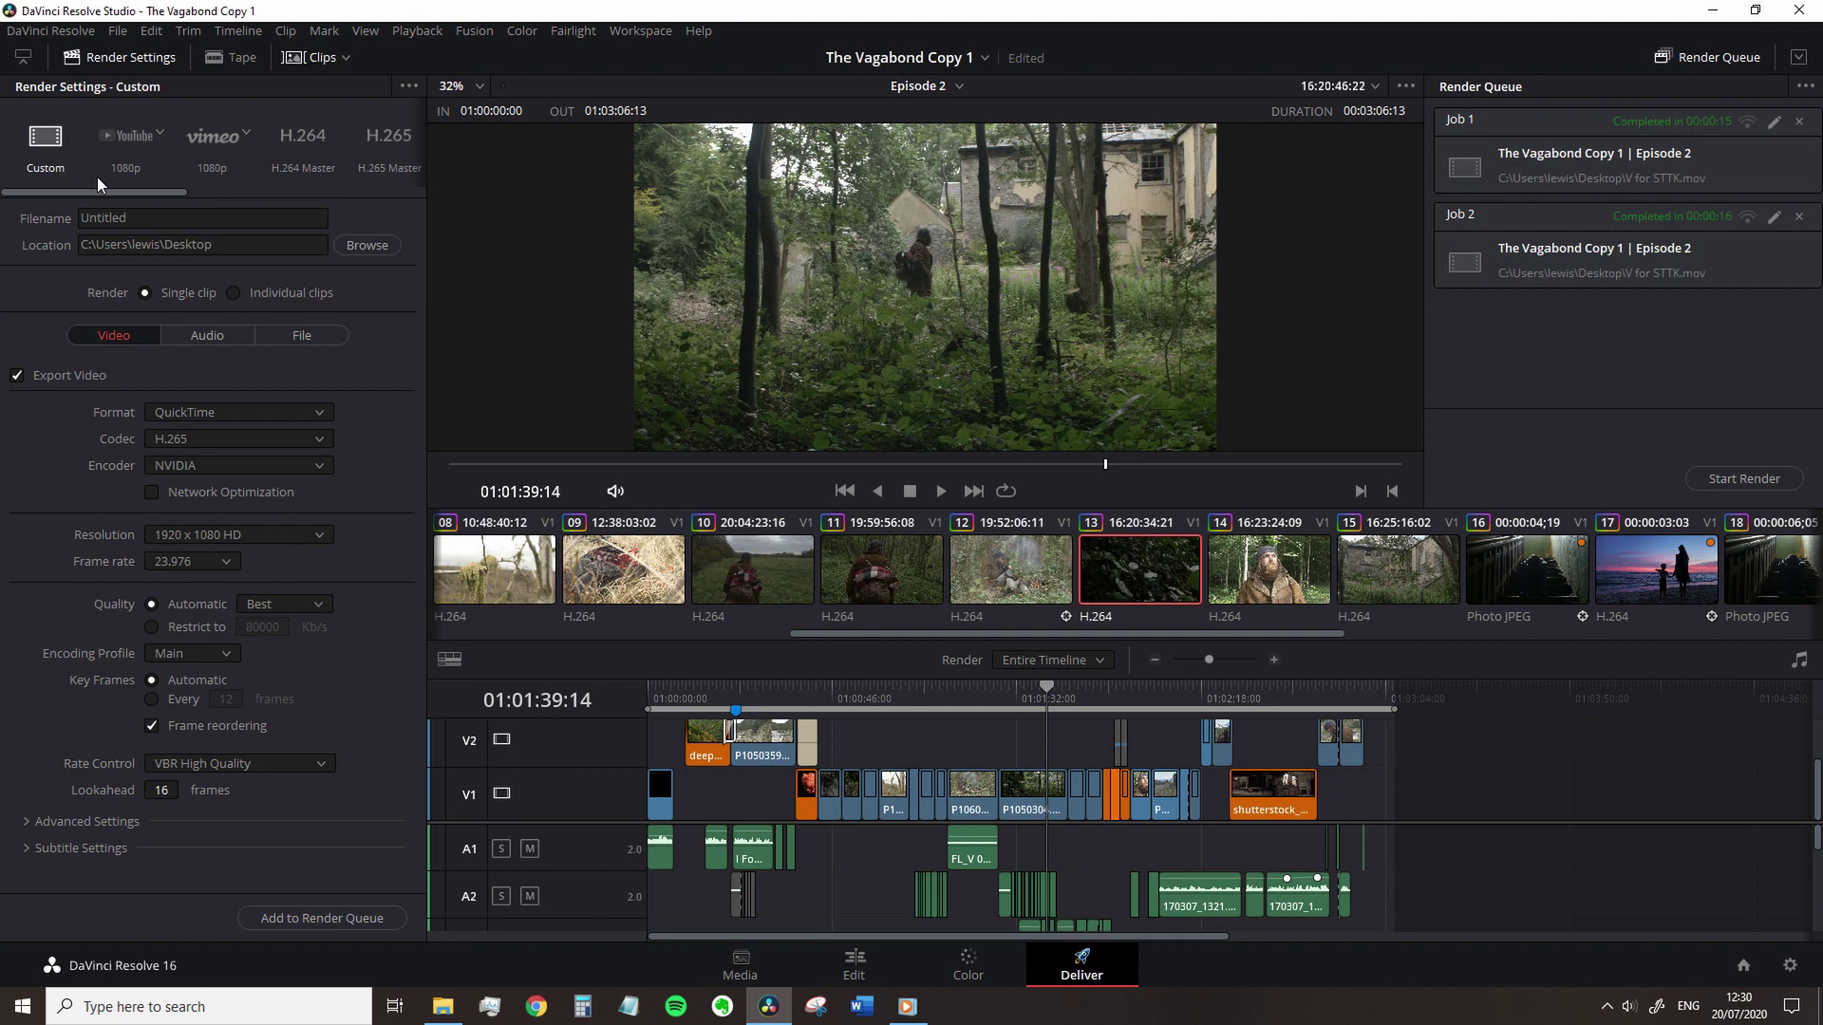
click(207, 407)
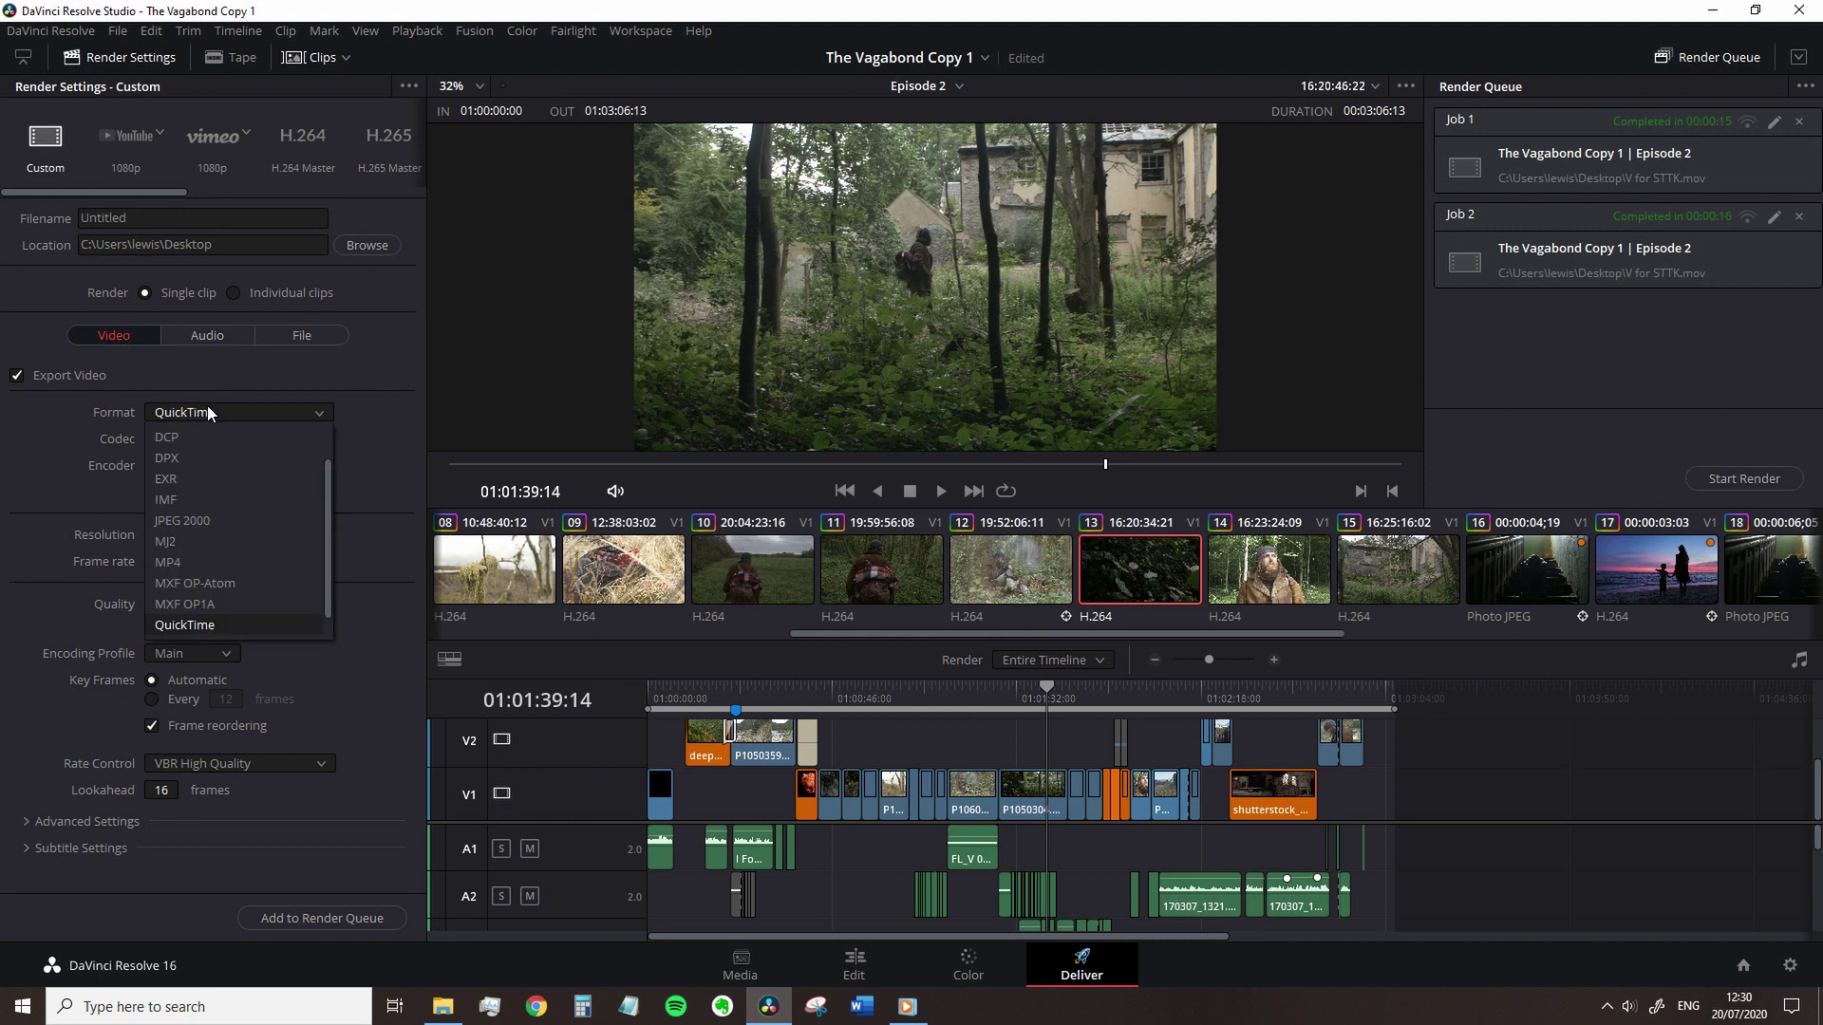
click(207, 407)
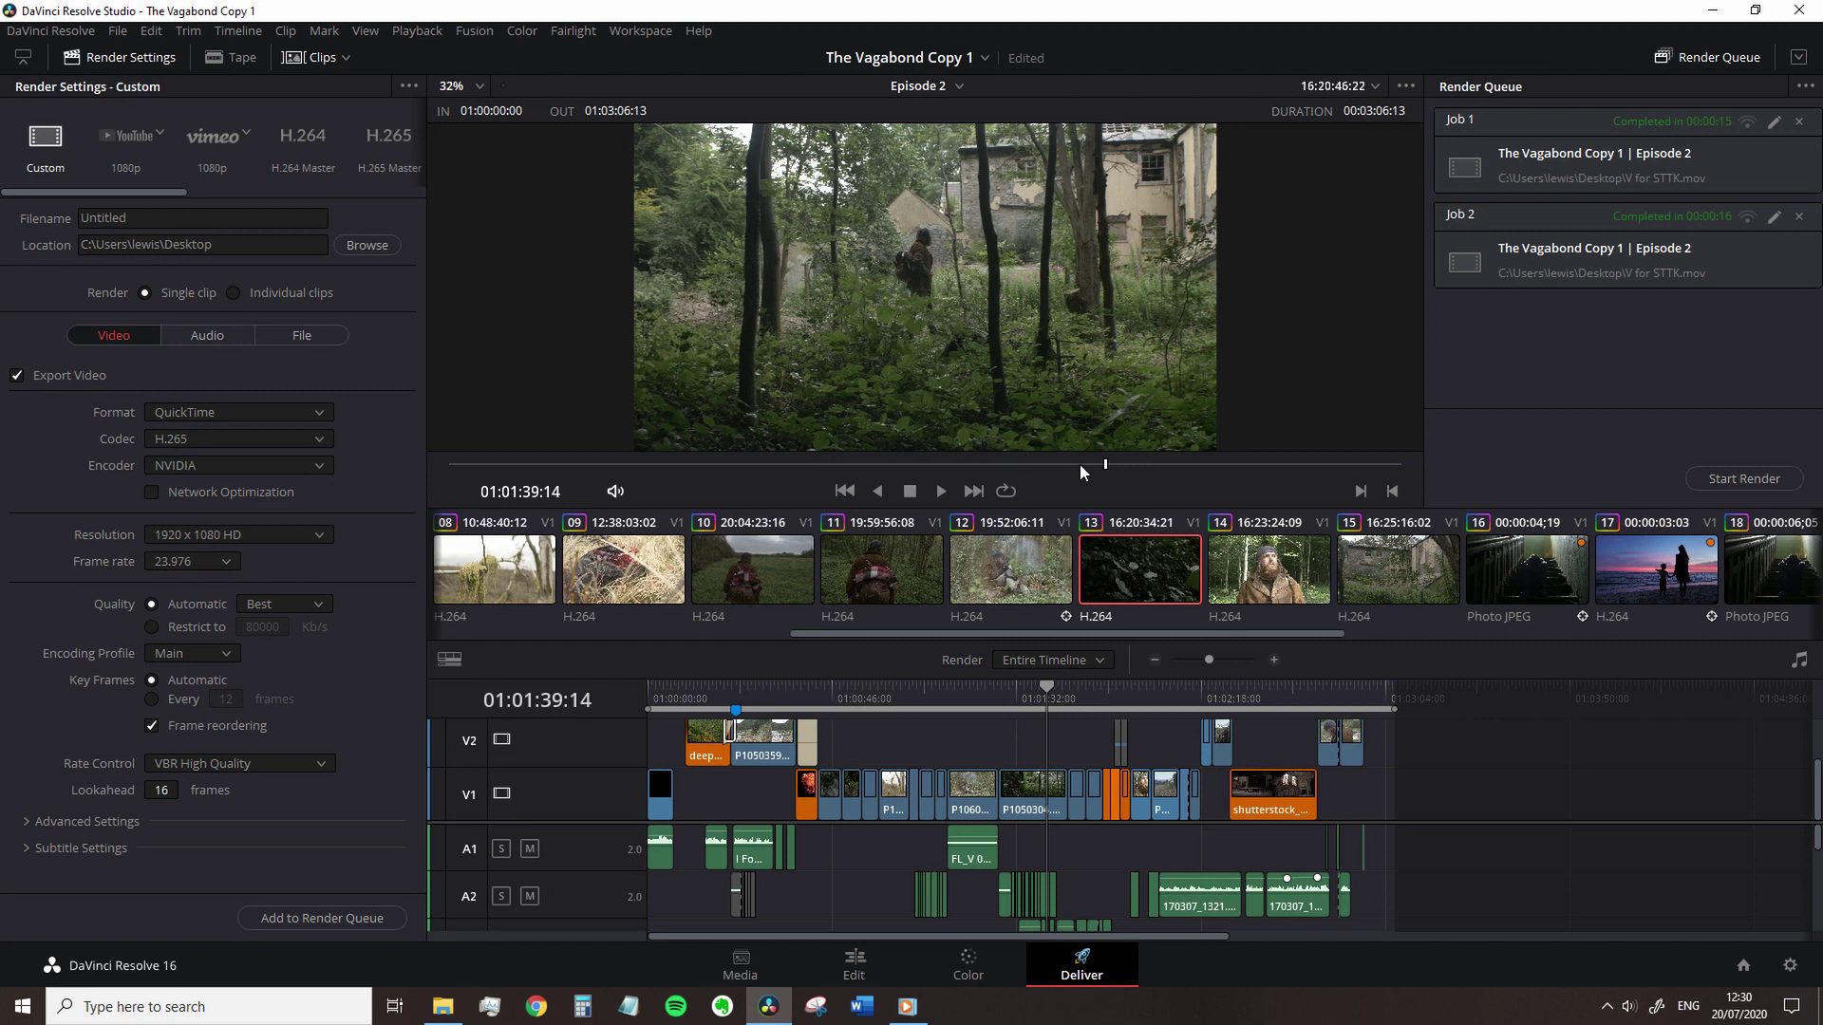
Play and scrub the Episode 2 footage to 01:01:45:01
key(space)
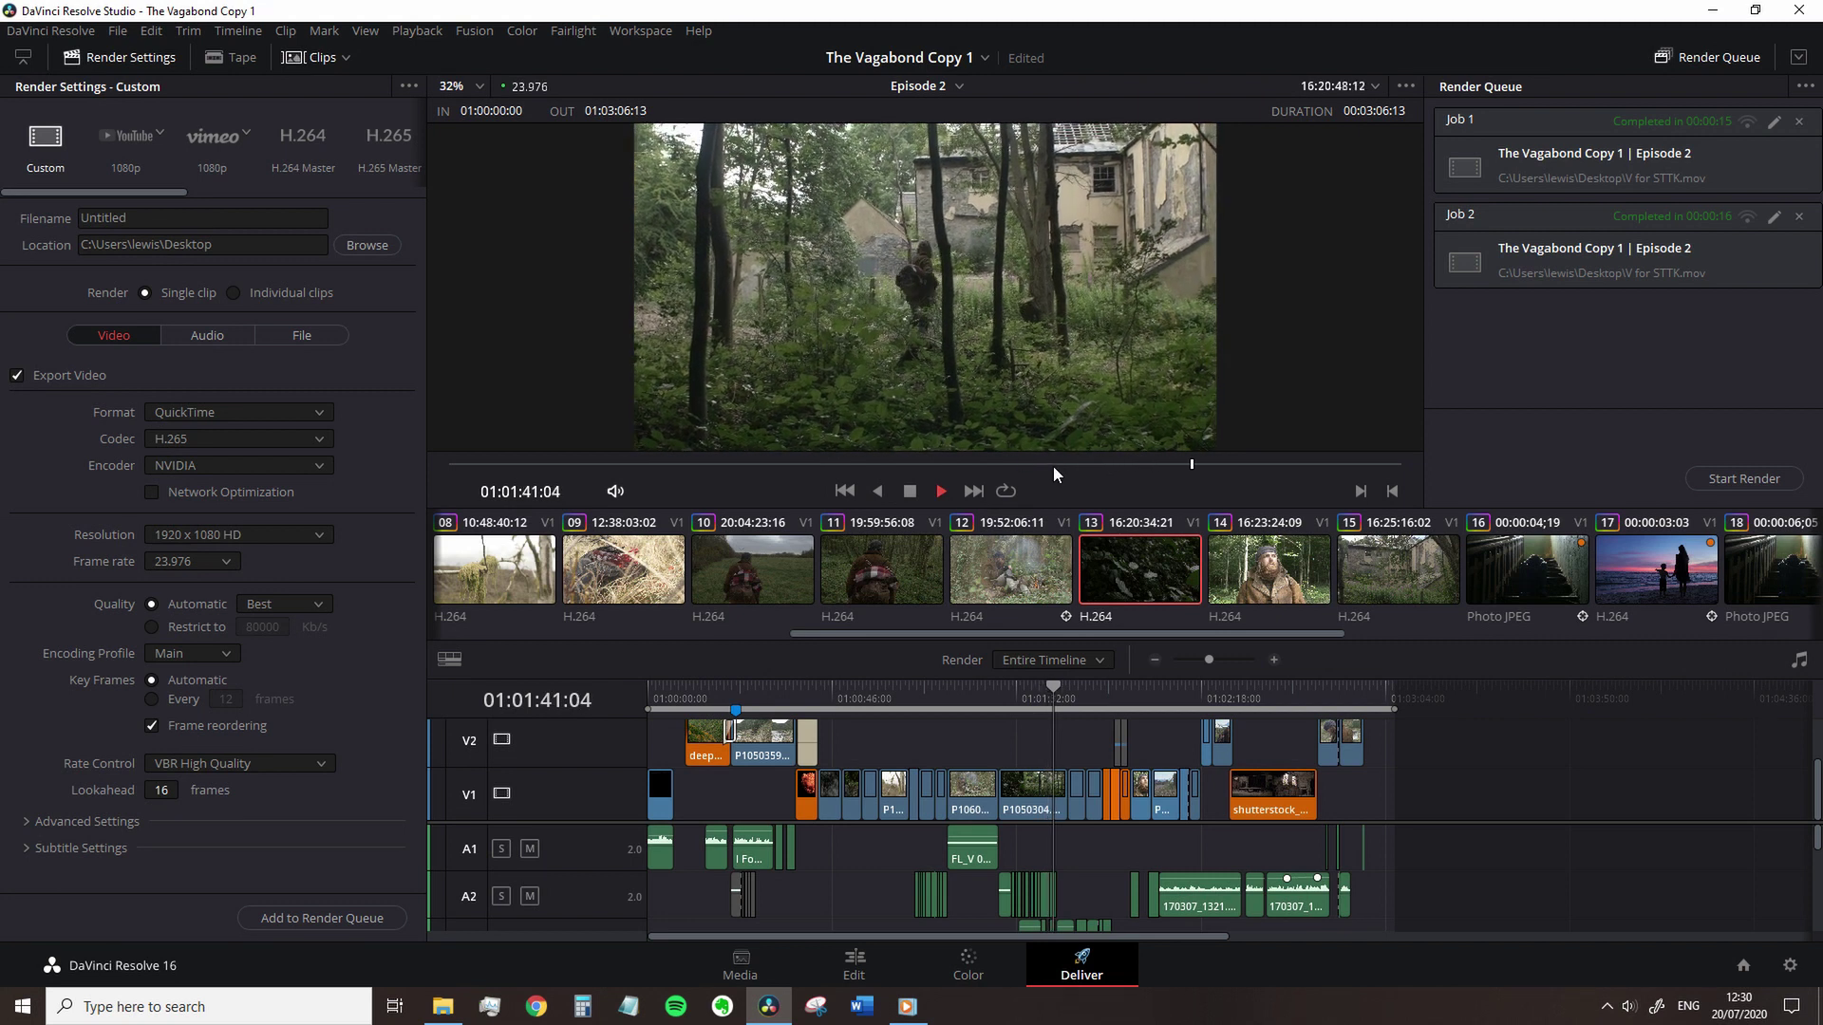
key(space)
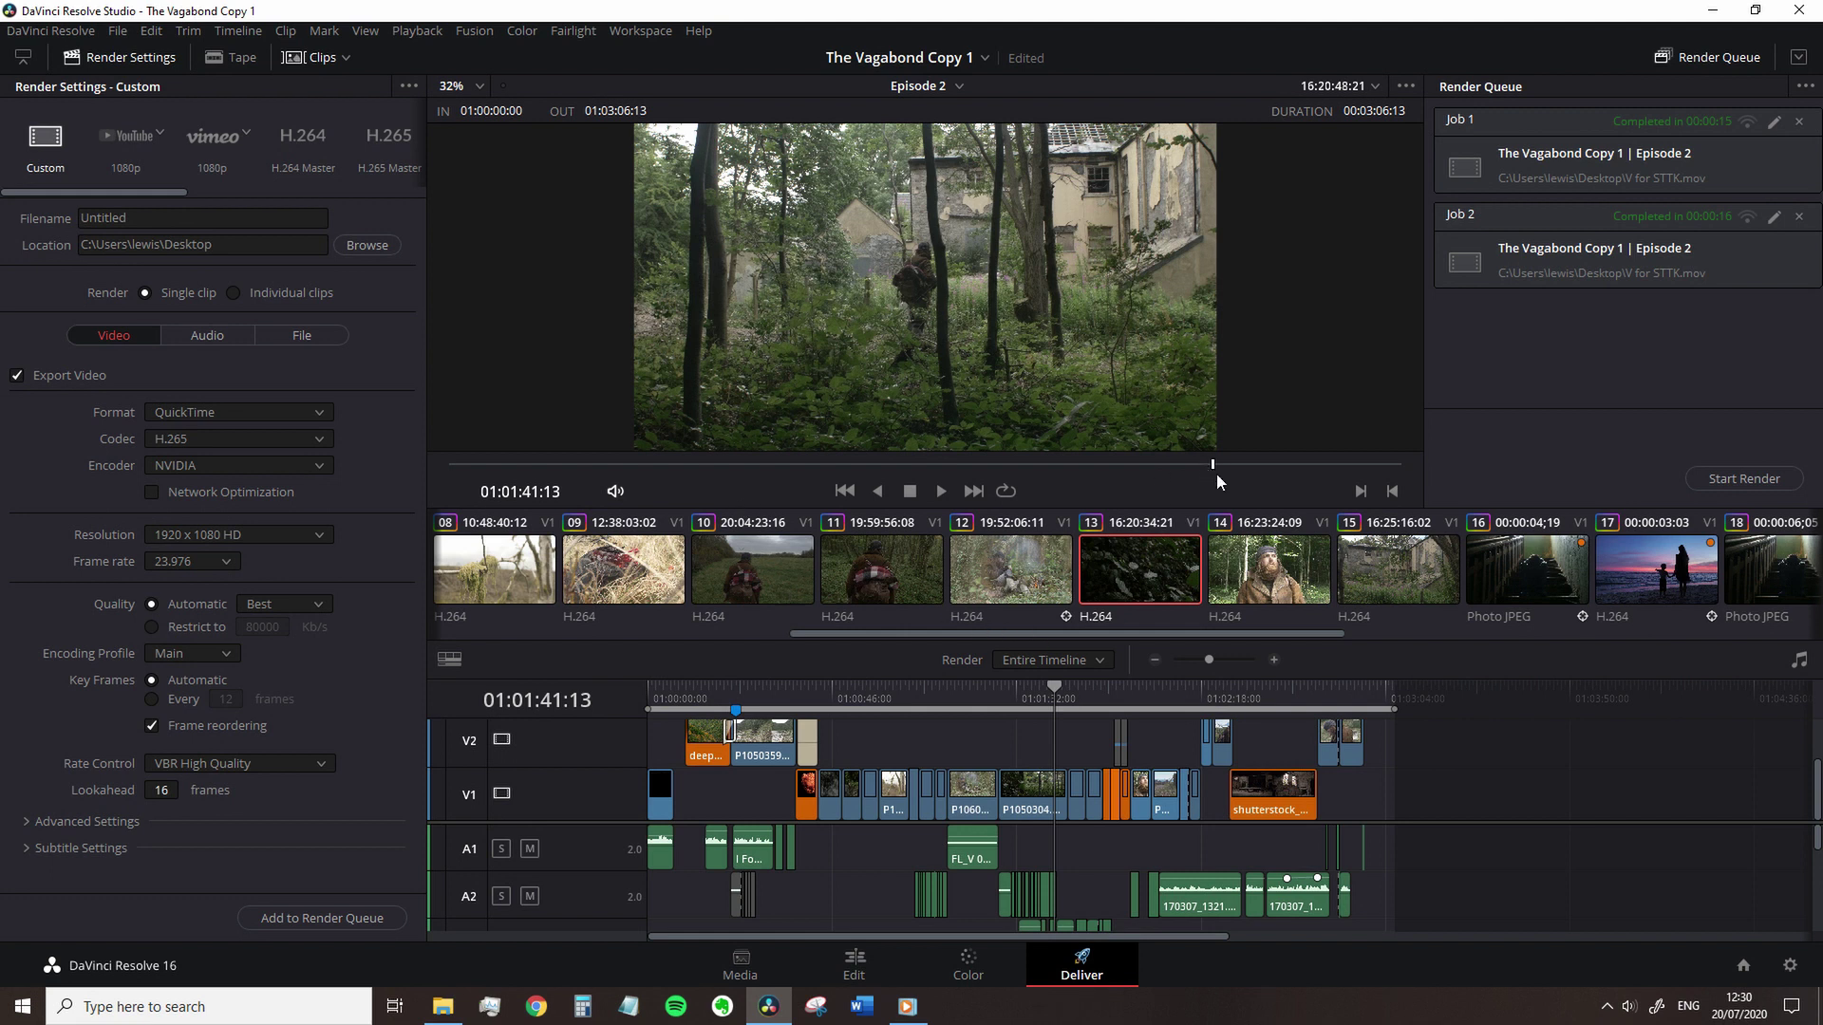
drag(1214, 465, 1296, 567)
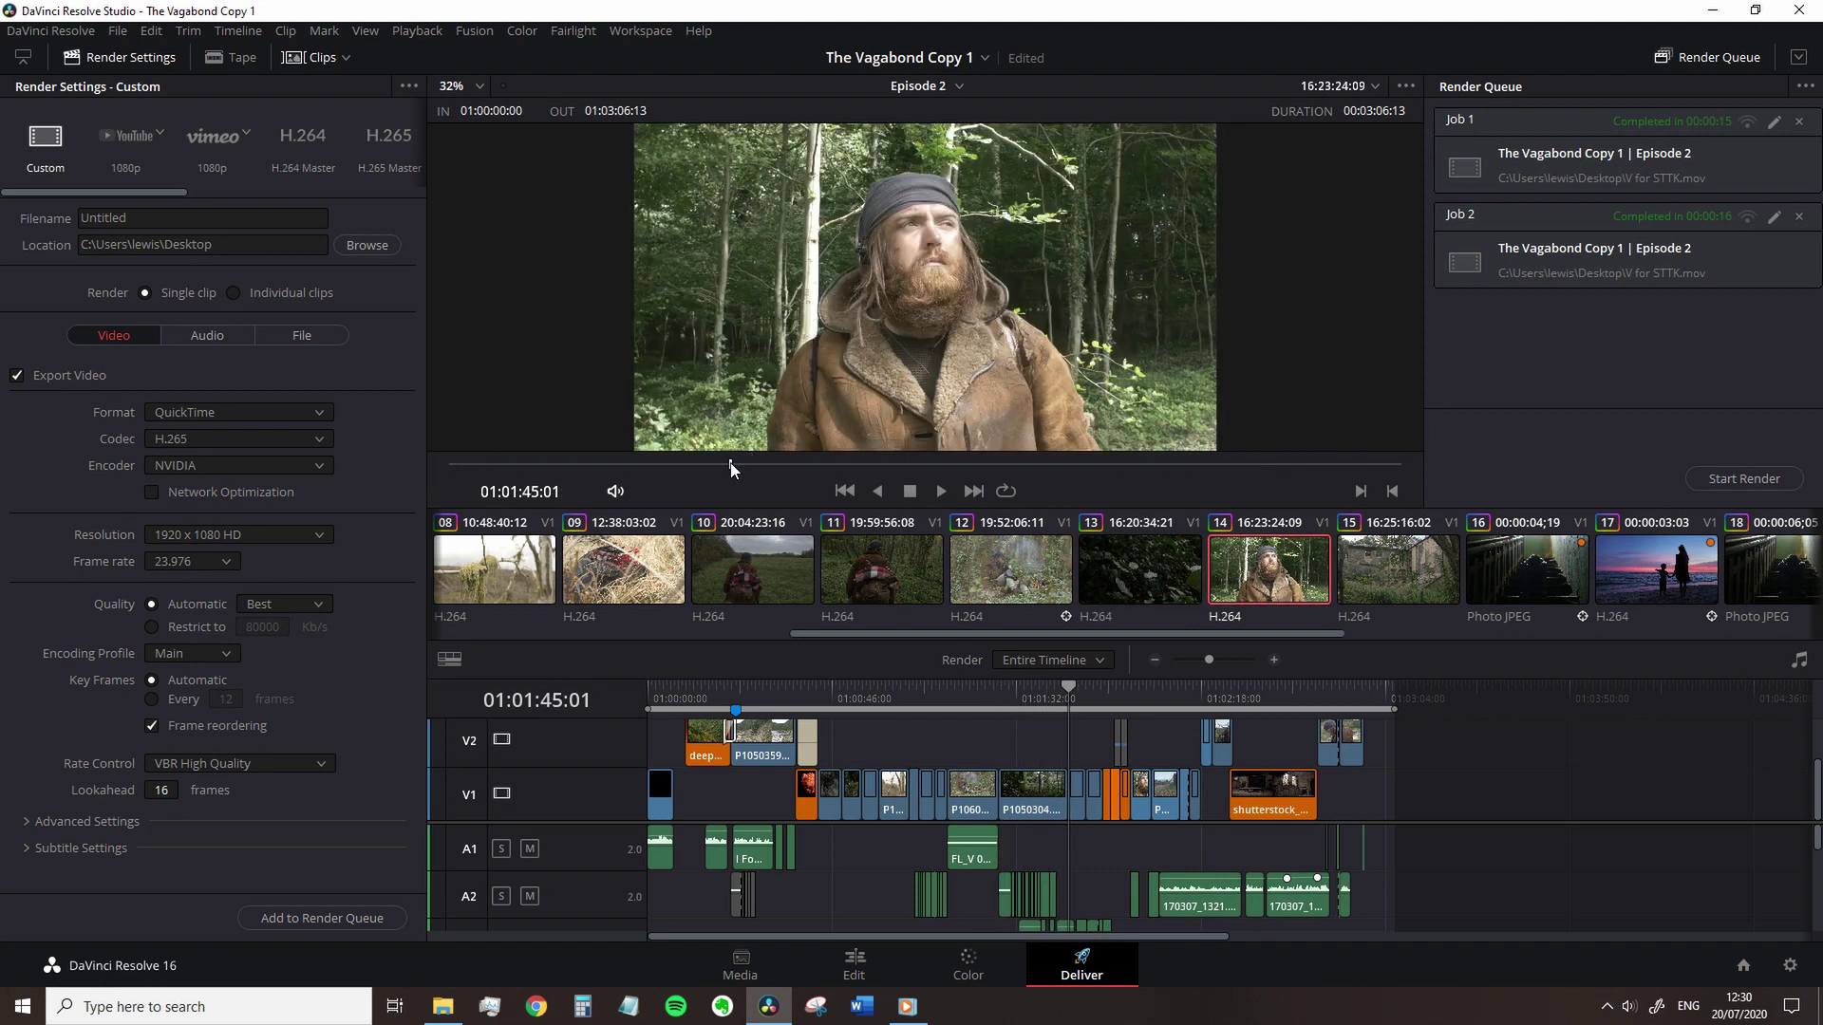
drag(731, 469, 256, 419)
Clear the rendered jobs from the queue, then move the playhead to 01:01:35:17
click(1806, 86)
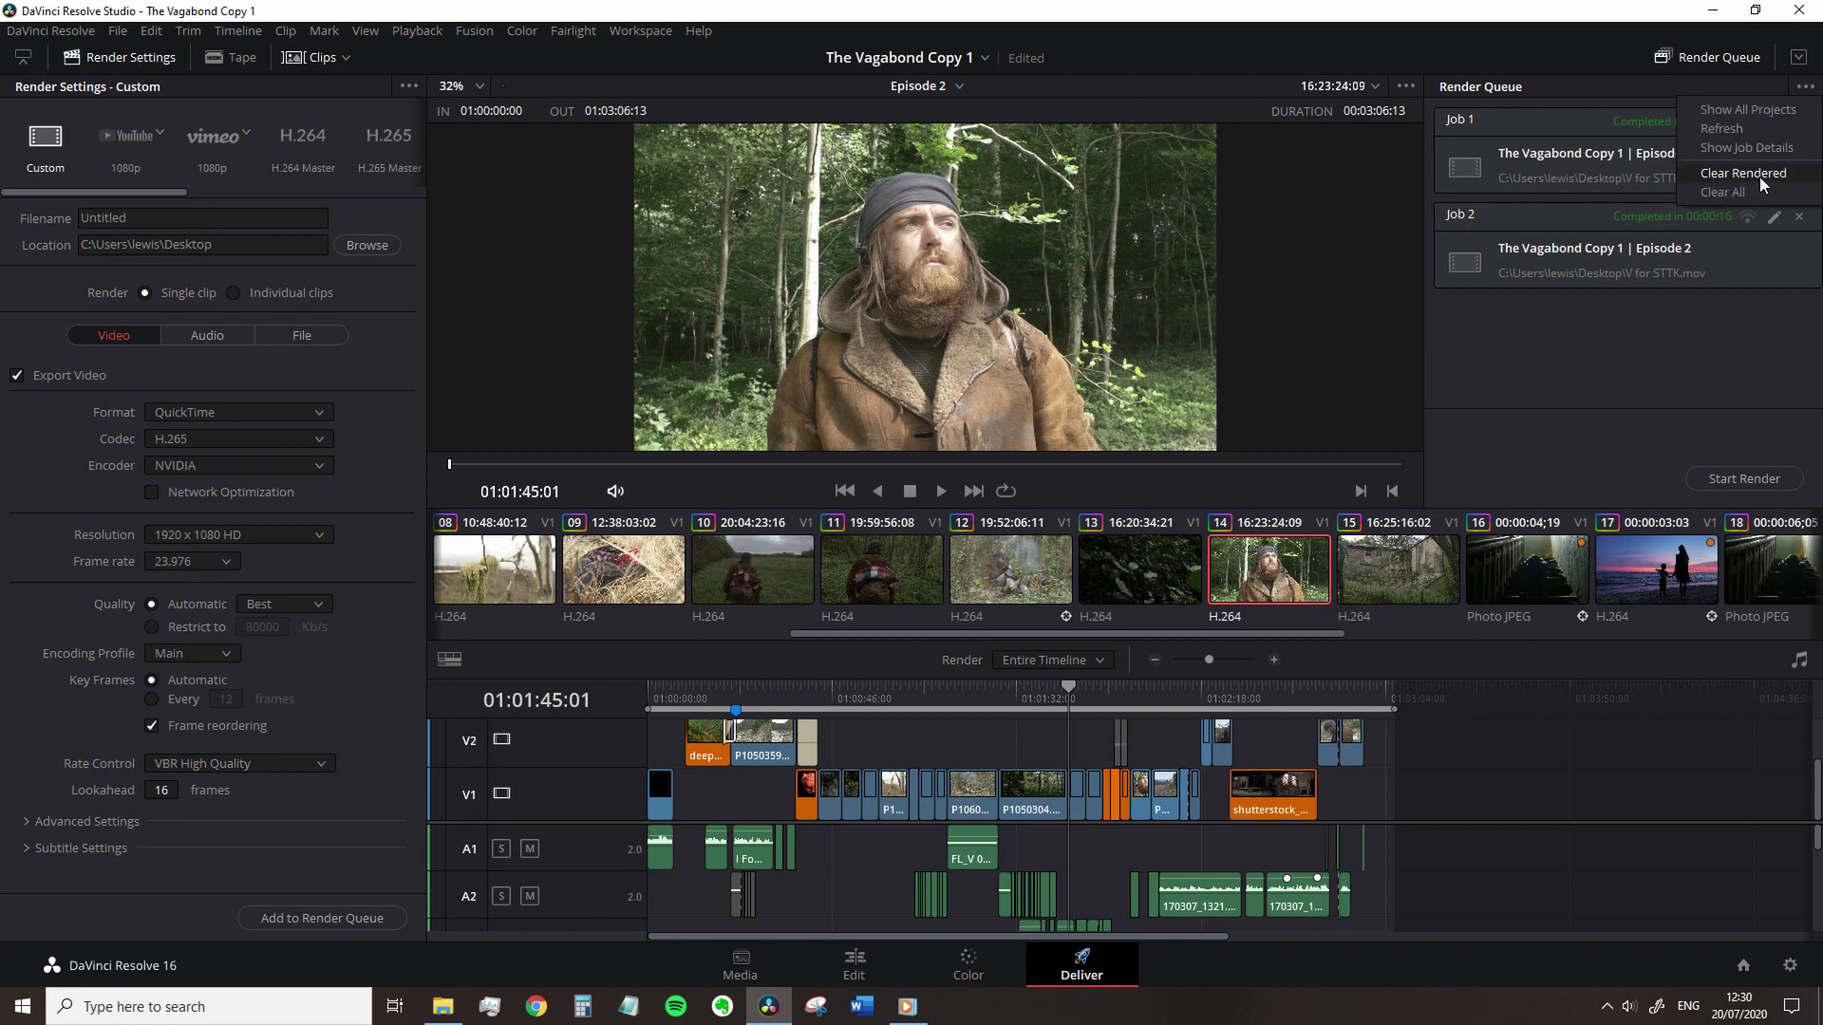
click(1751, 190)
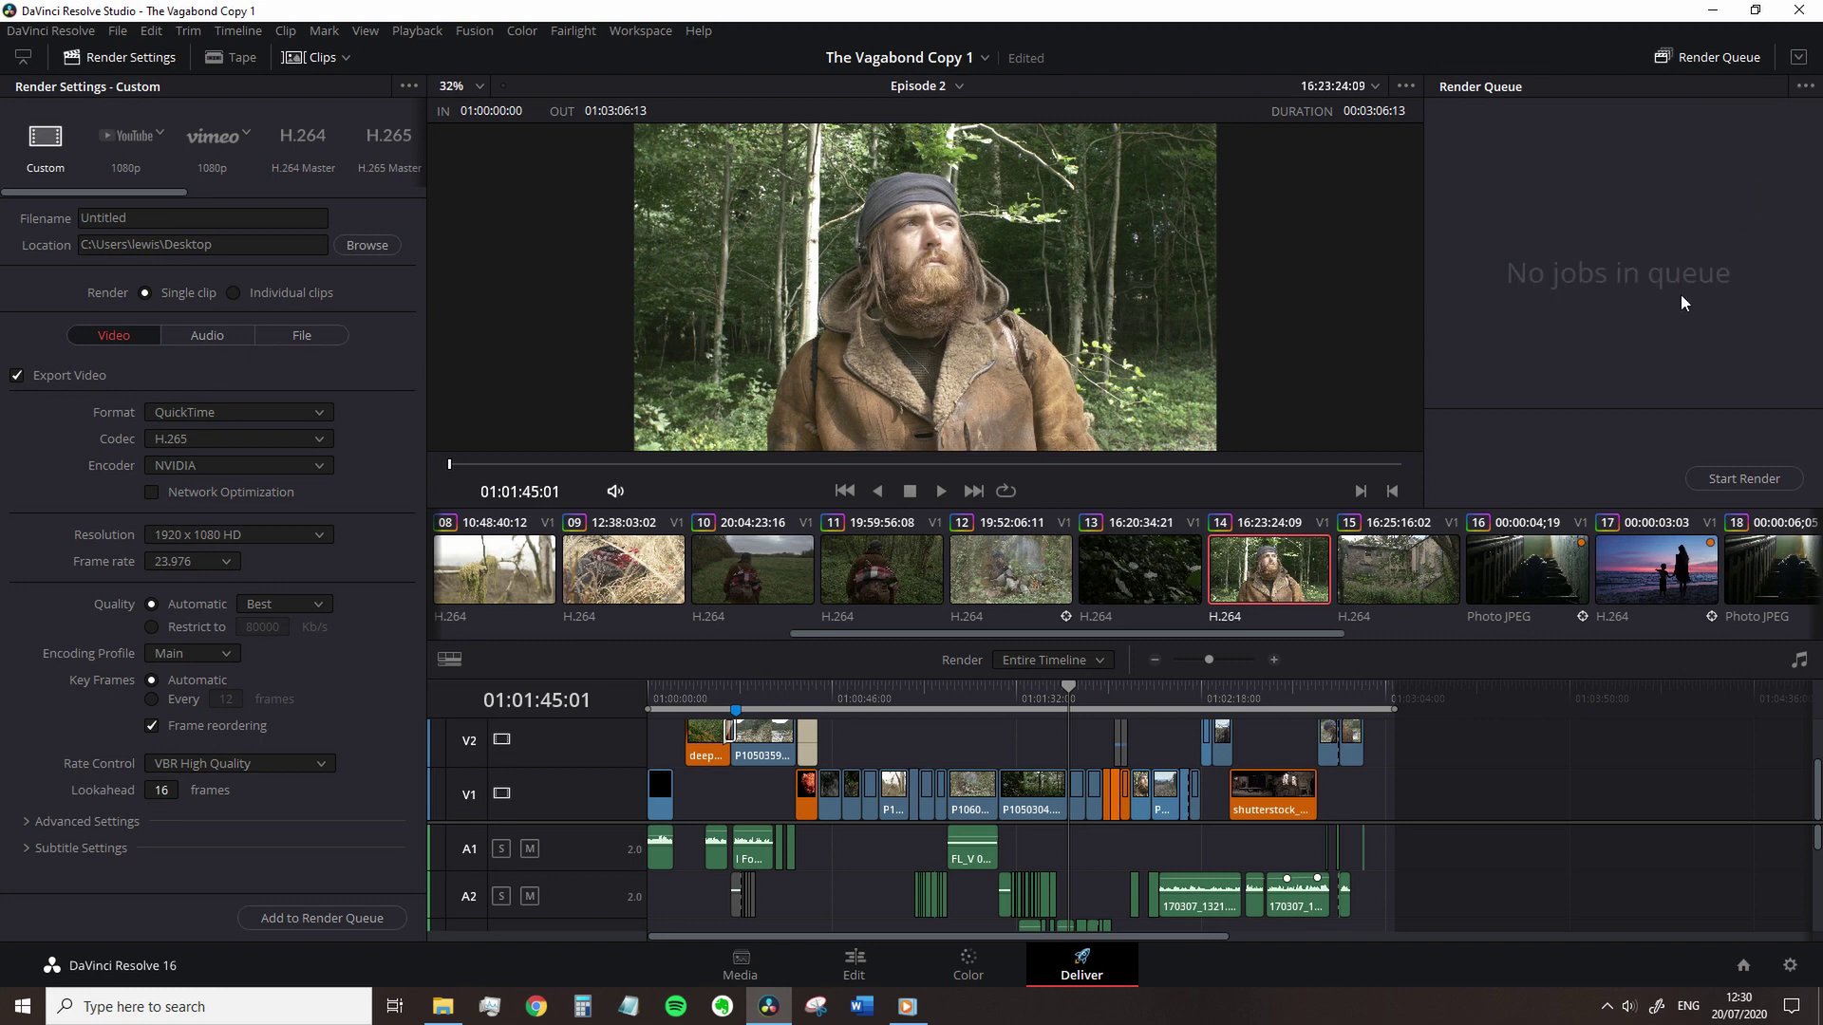
mouse_move(1071, 698)
mouse_down()
mouse_move(1126, 693)
mouse_move(1039, 702)
mouse_up()
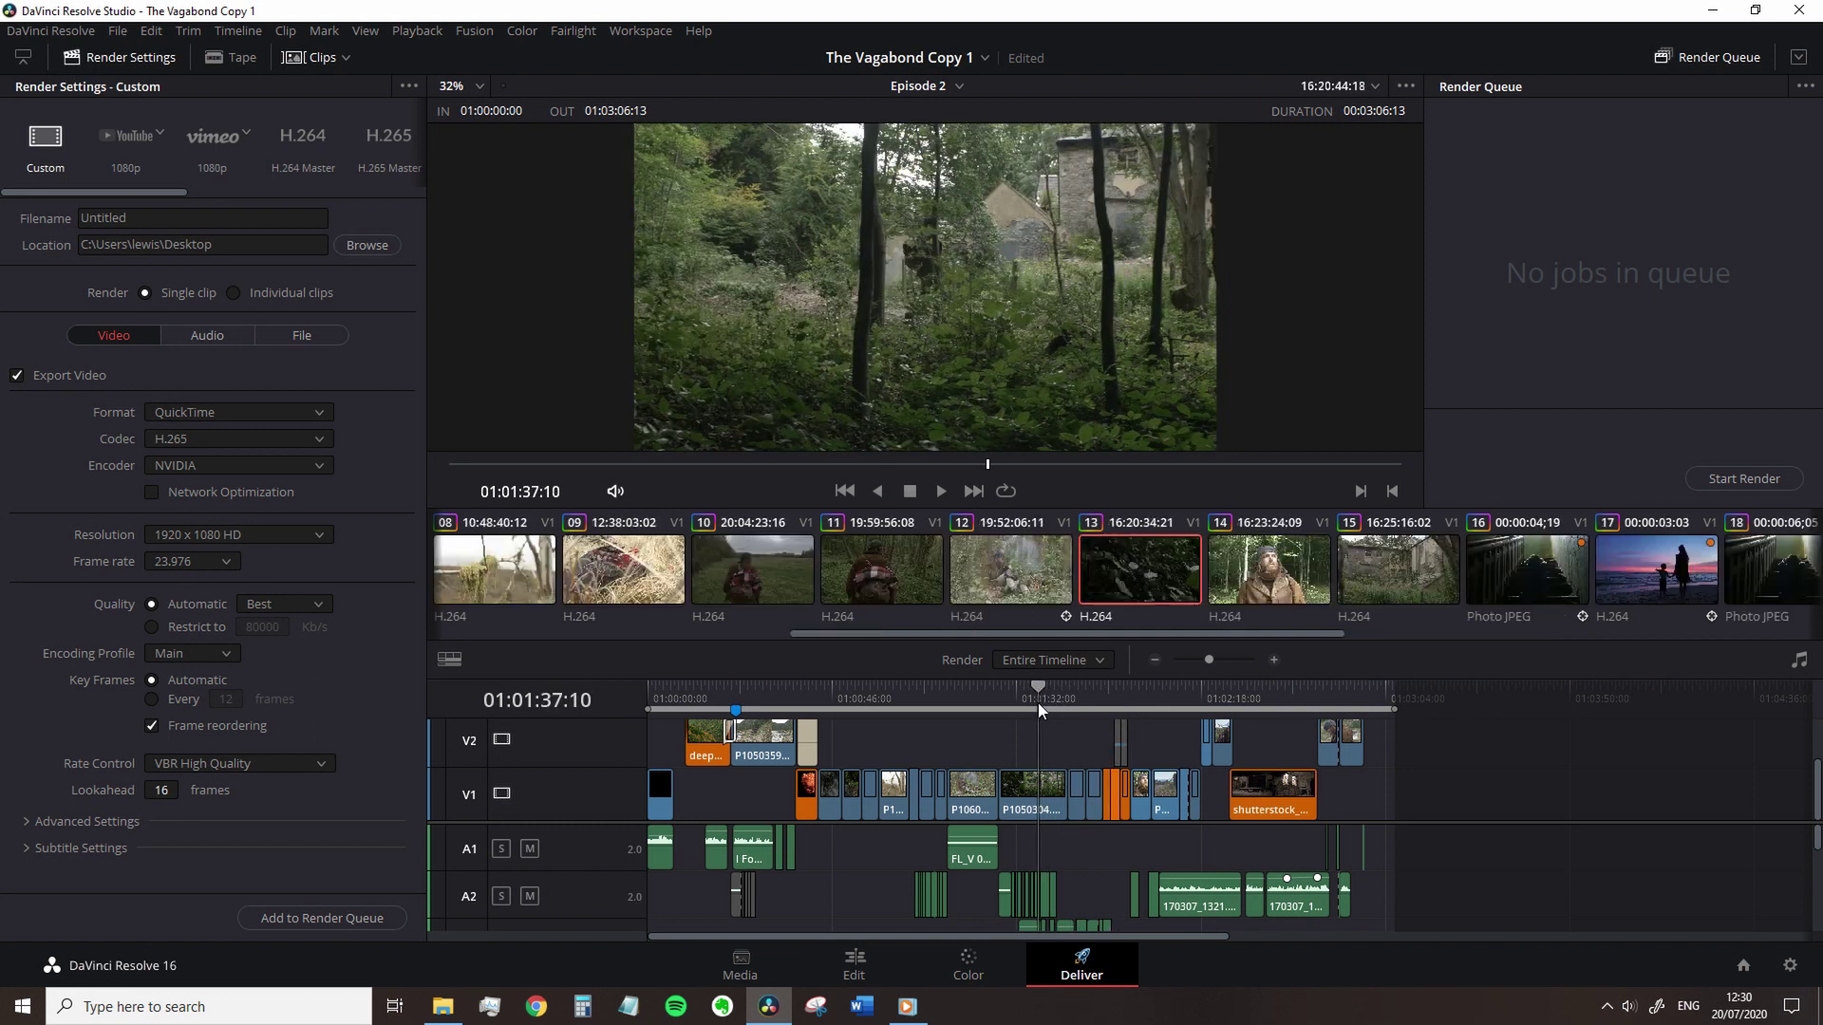
click(1024, 803)
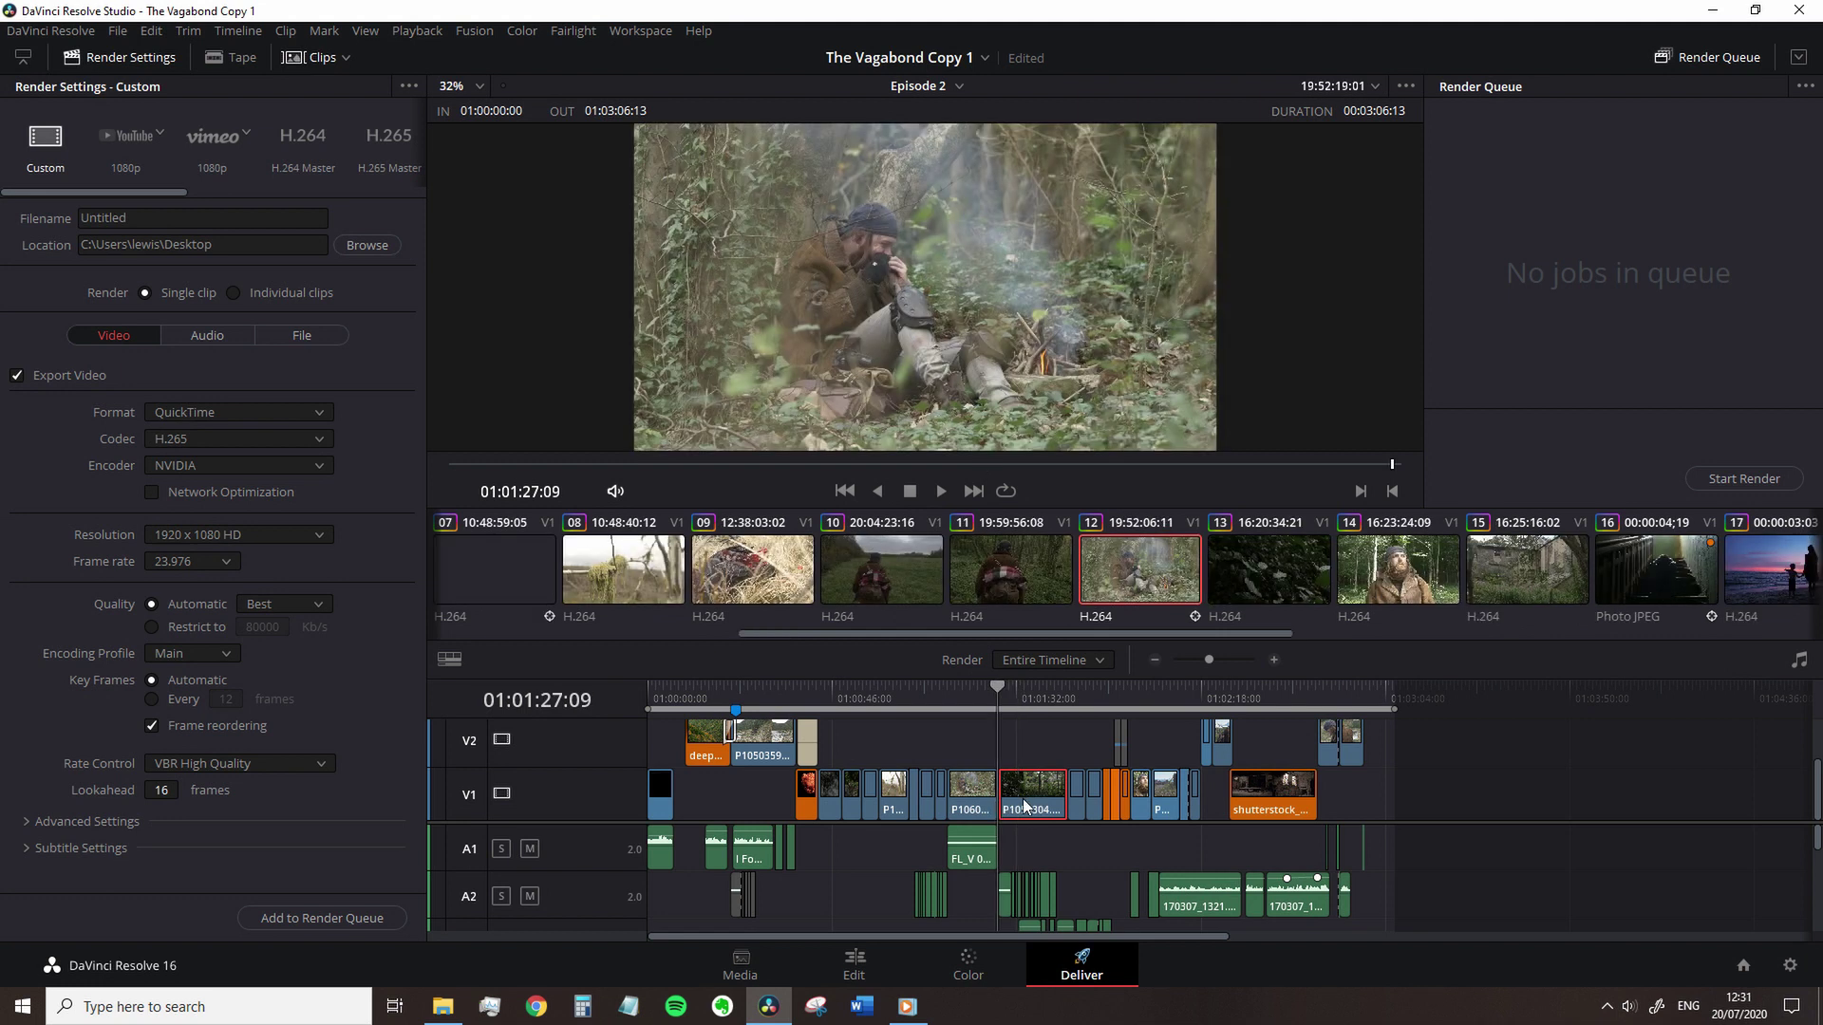
click(1031, 703)
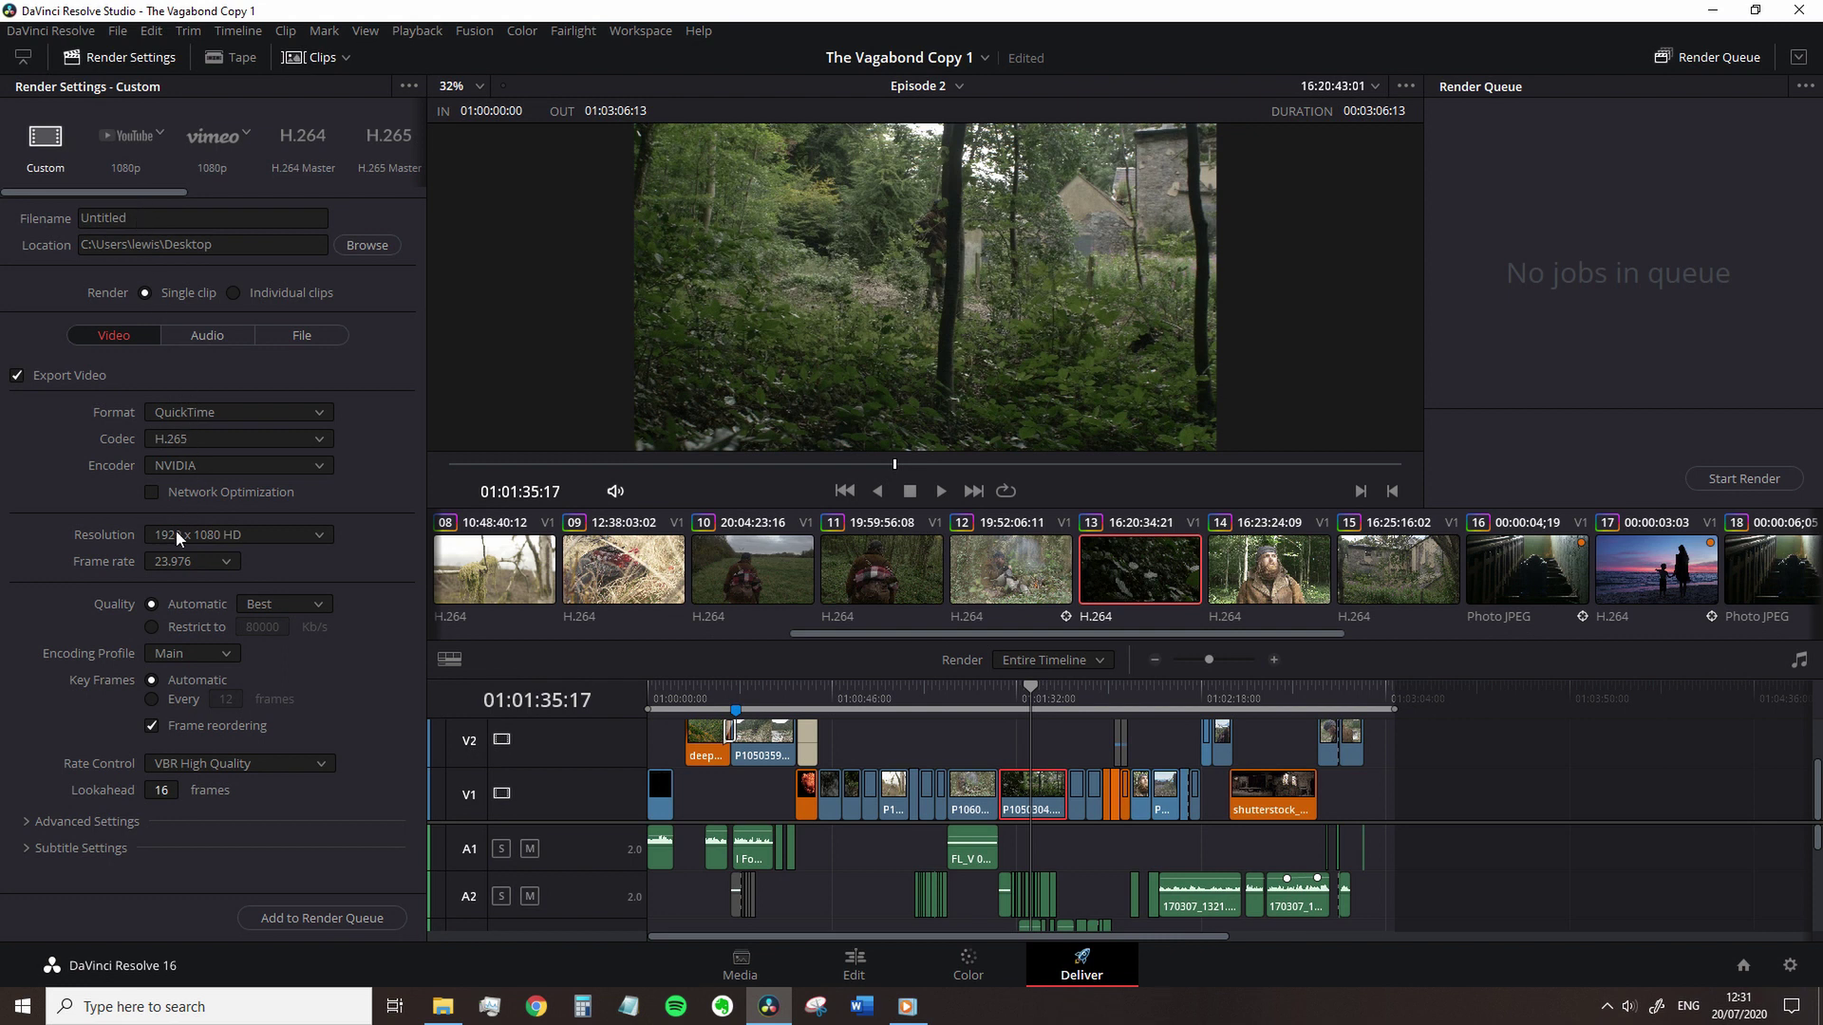
Try the YouTube 1080p, Vimeo 1080p and H.264 Master presets, then return to Custom
drag(111, 190, 125, 194)
click(94, 138)
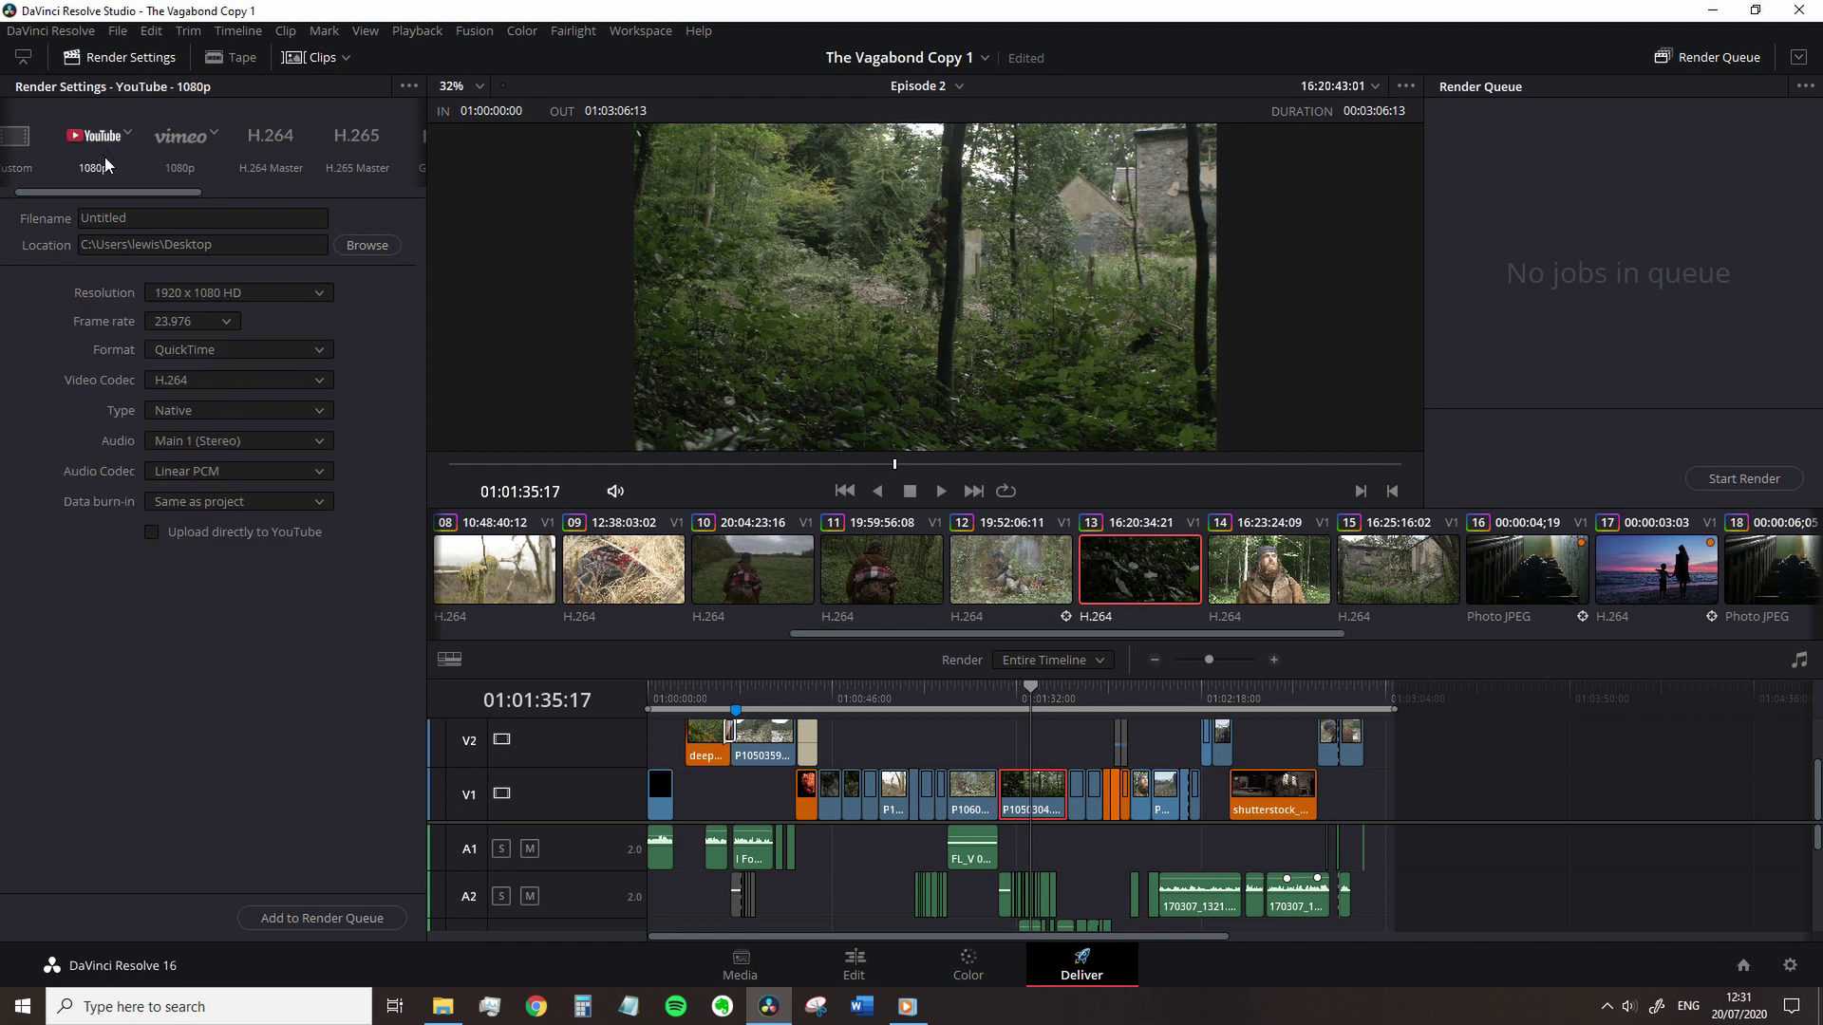
click(167, 151)
click(274, 156)
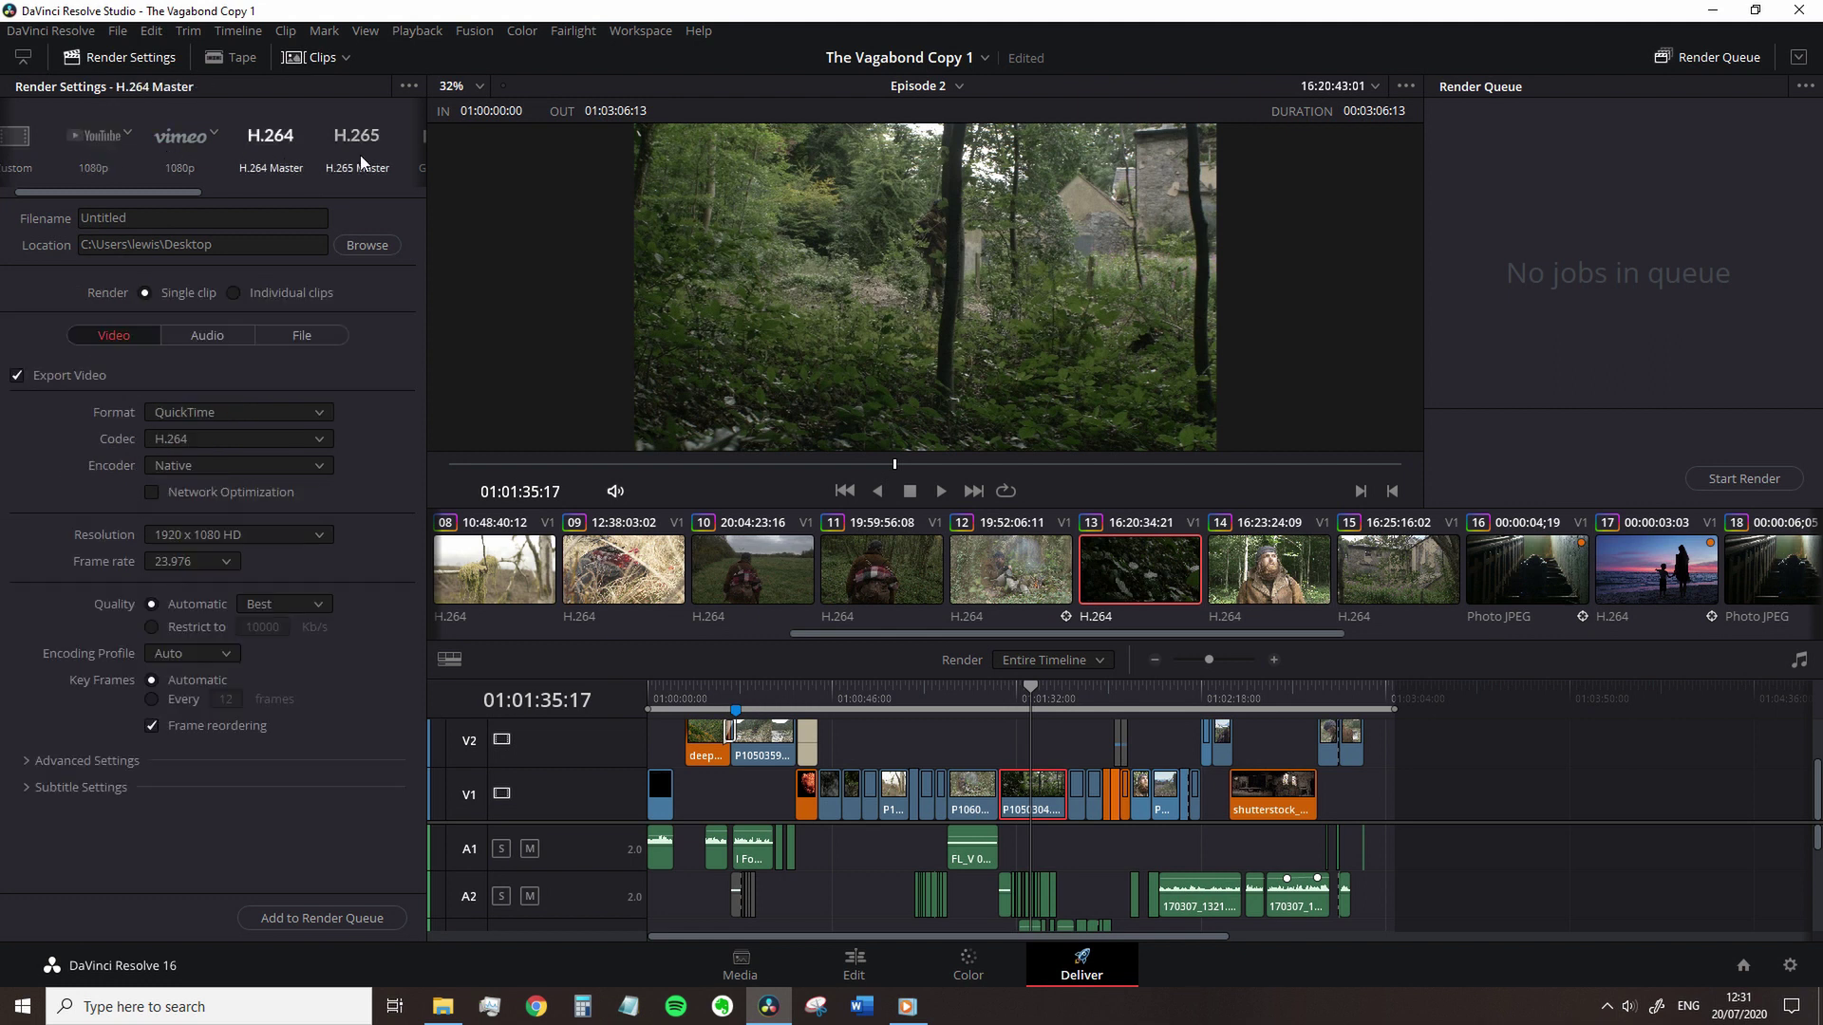
click(19, 142)
Name the output file 'The Vagabond Episode 2', keeping the desktop location
double_click(104, 217)
text(T)
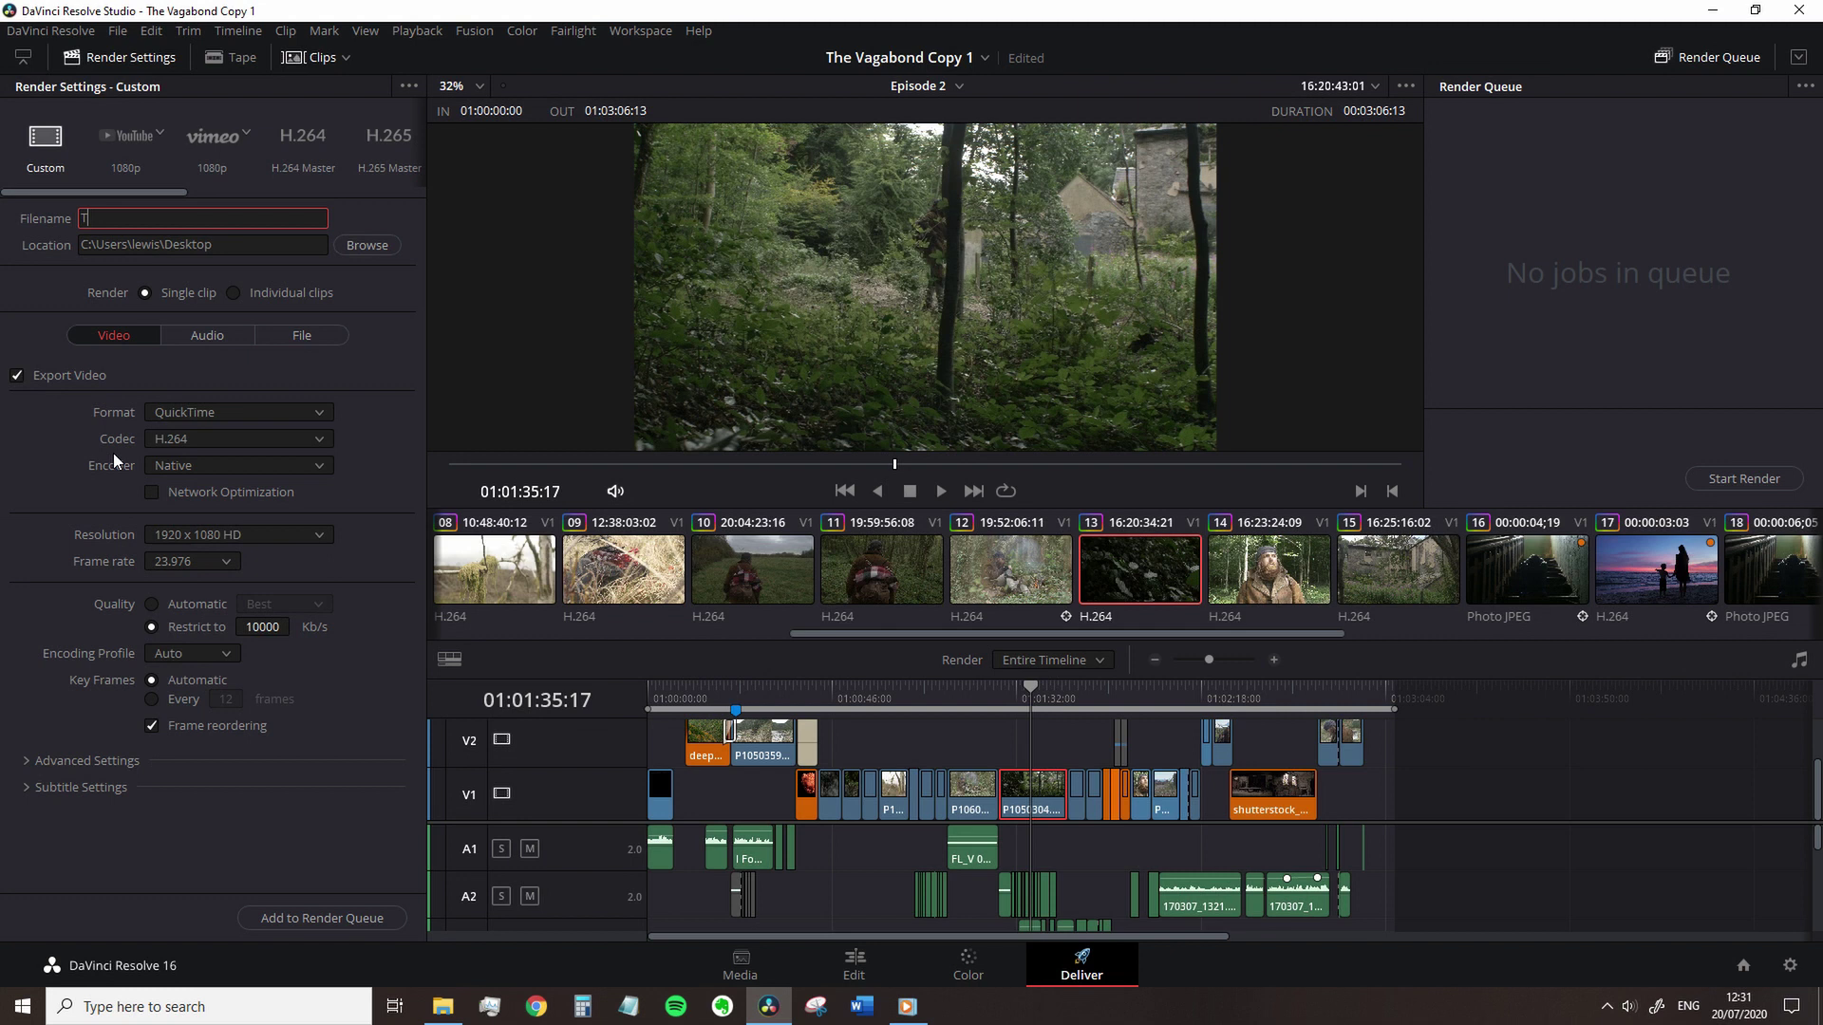
text(he Vagabond Episode 2)
click(228, 244)
click(372, 388)
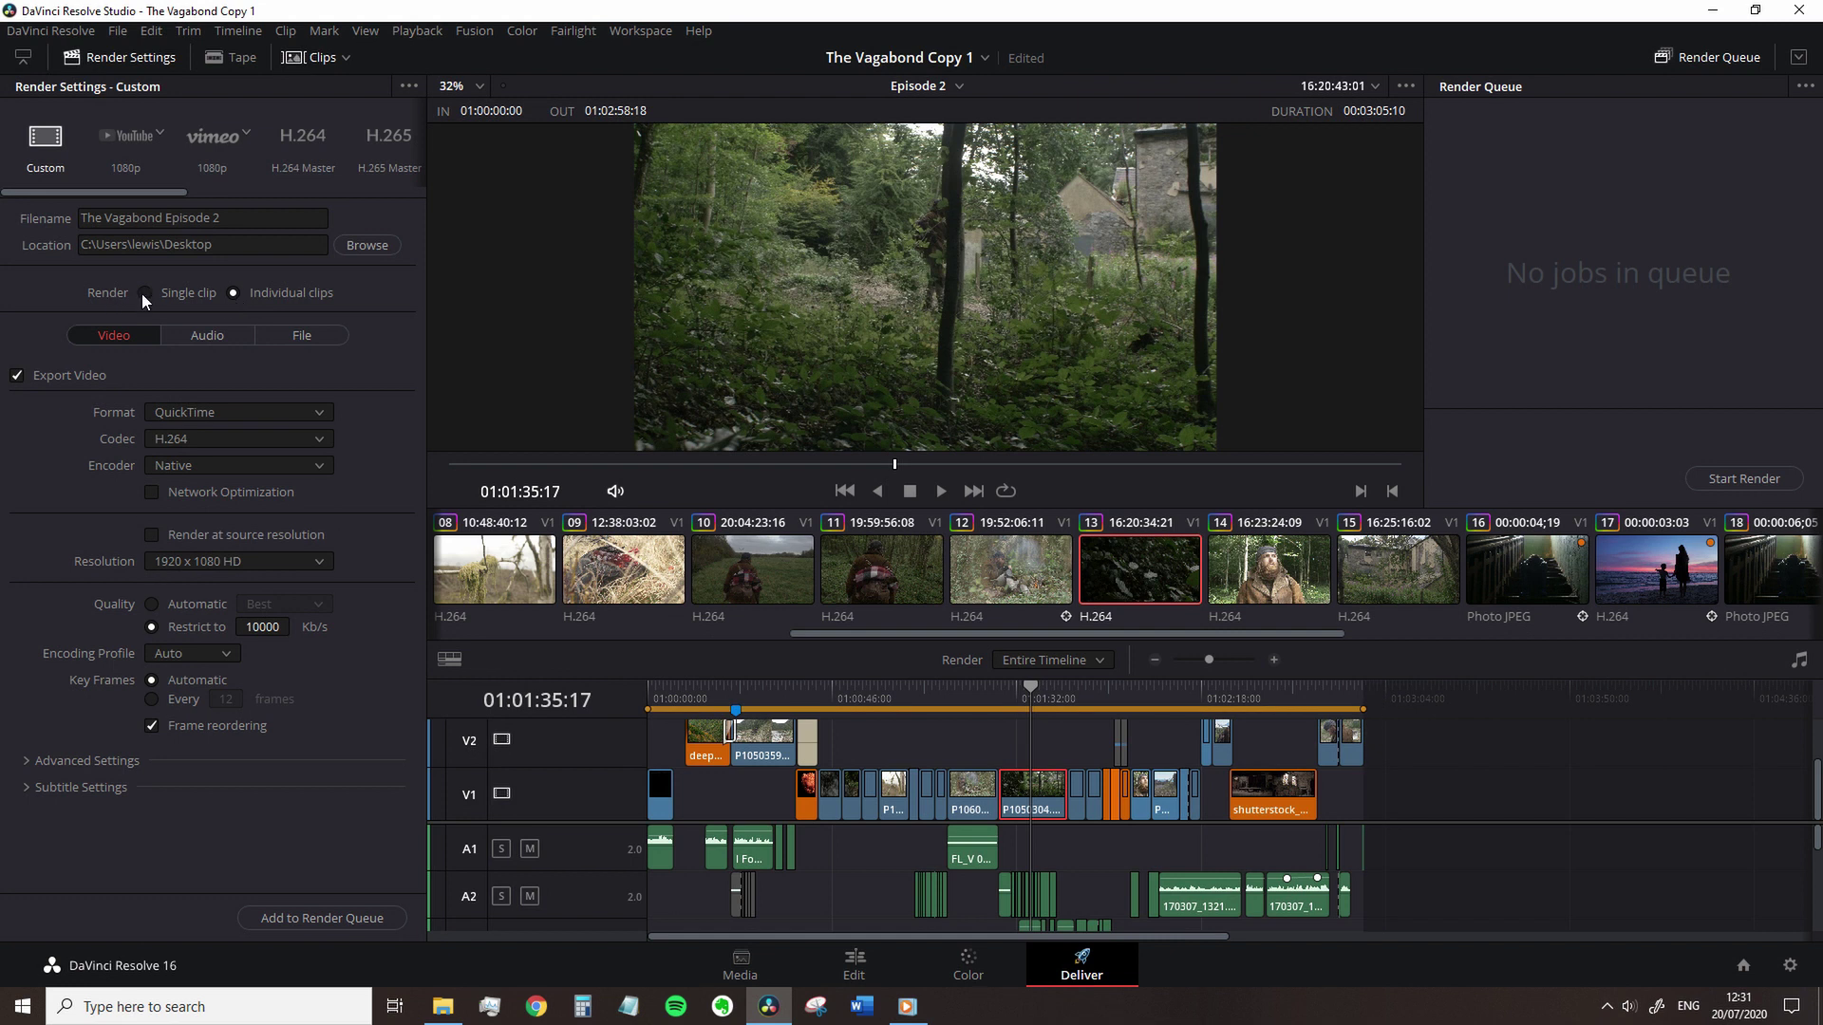
Pull the render range end back to 01:02:58:18 and scrub to preview
drag(1393, 710, 1362, 710)
click(748, 708)
drag(748, 710, 1049, 709)
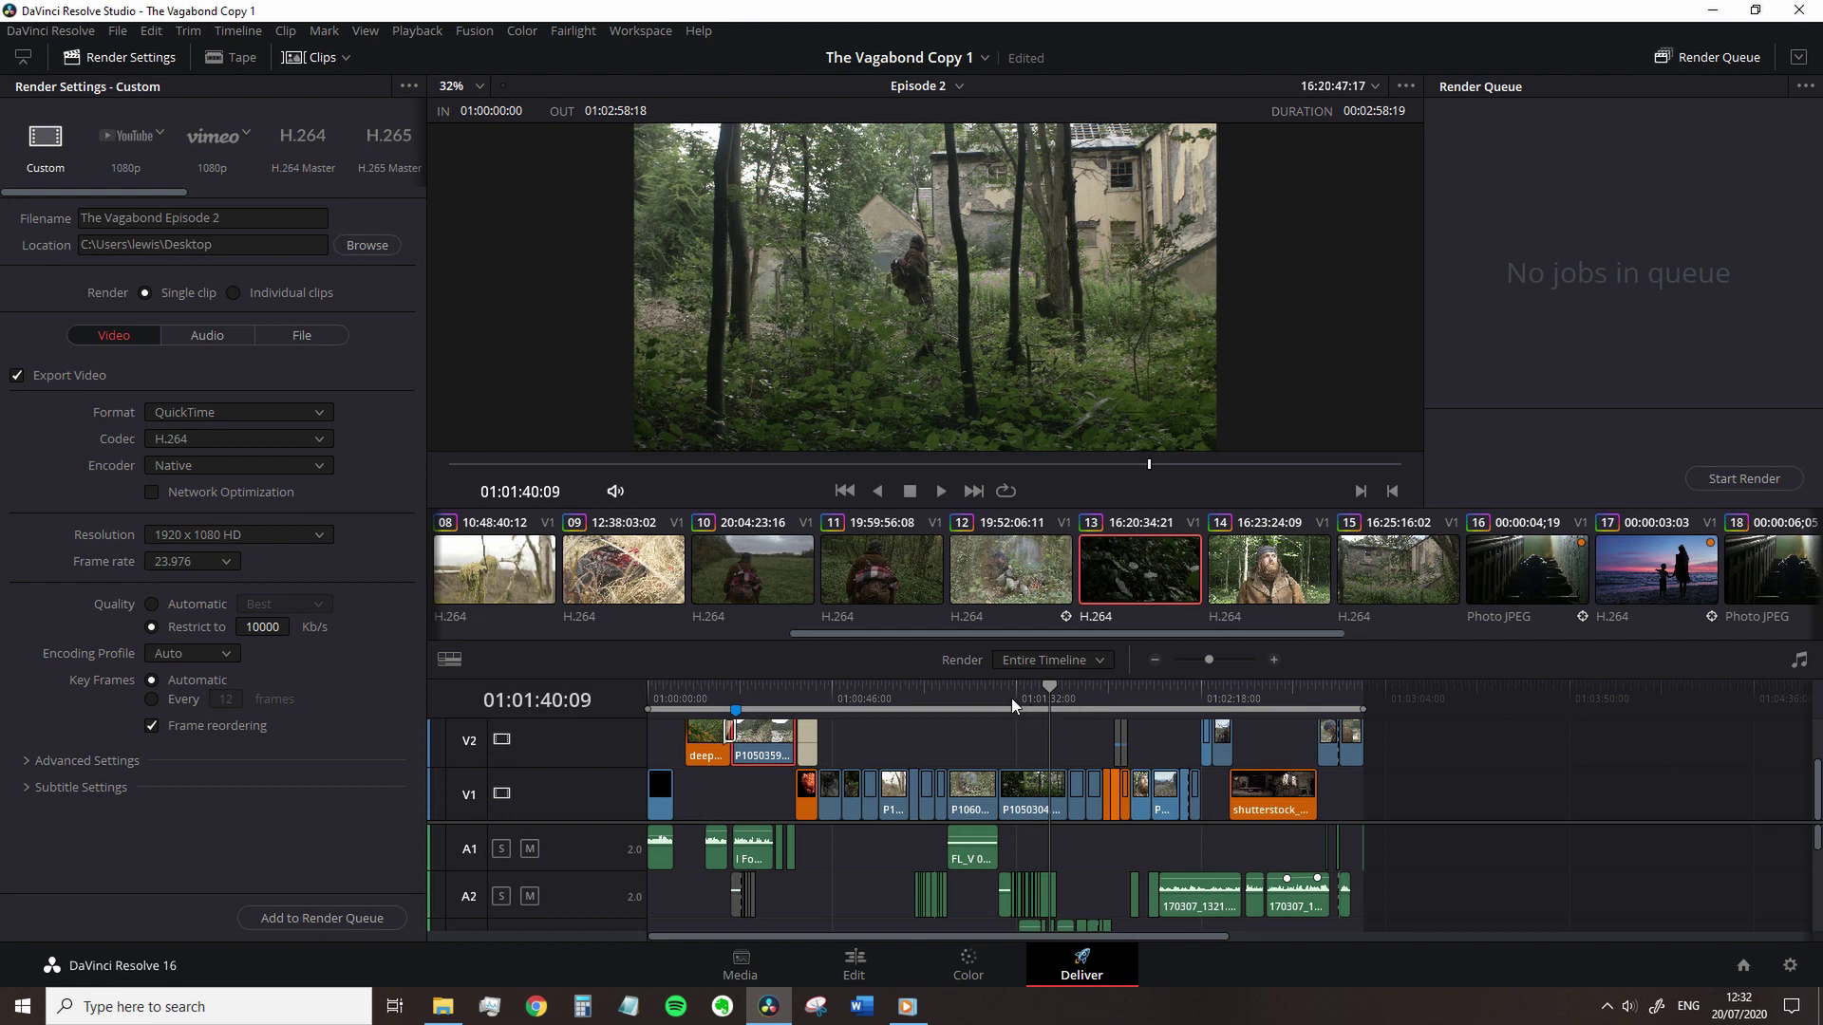
Render individual clips over the In/Out range, naming files after their source clips
drag(1011, 700, 1000, 704)
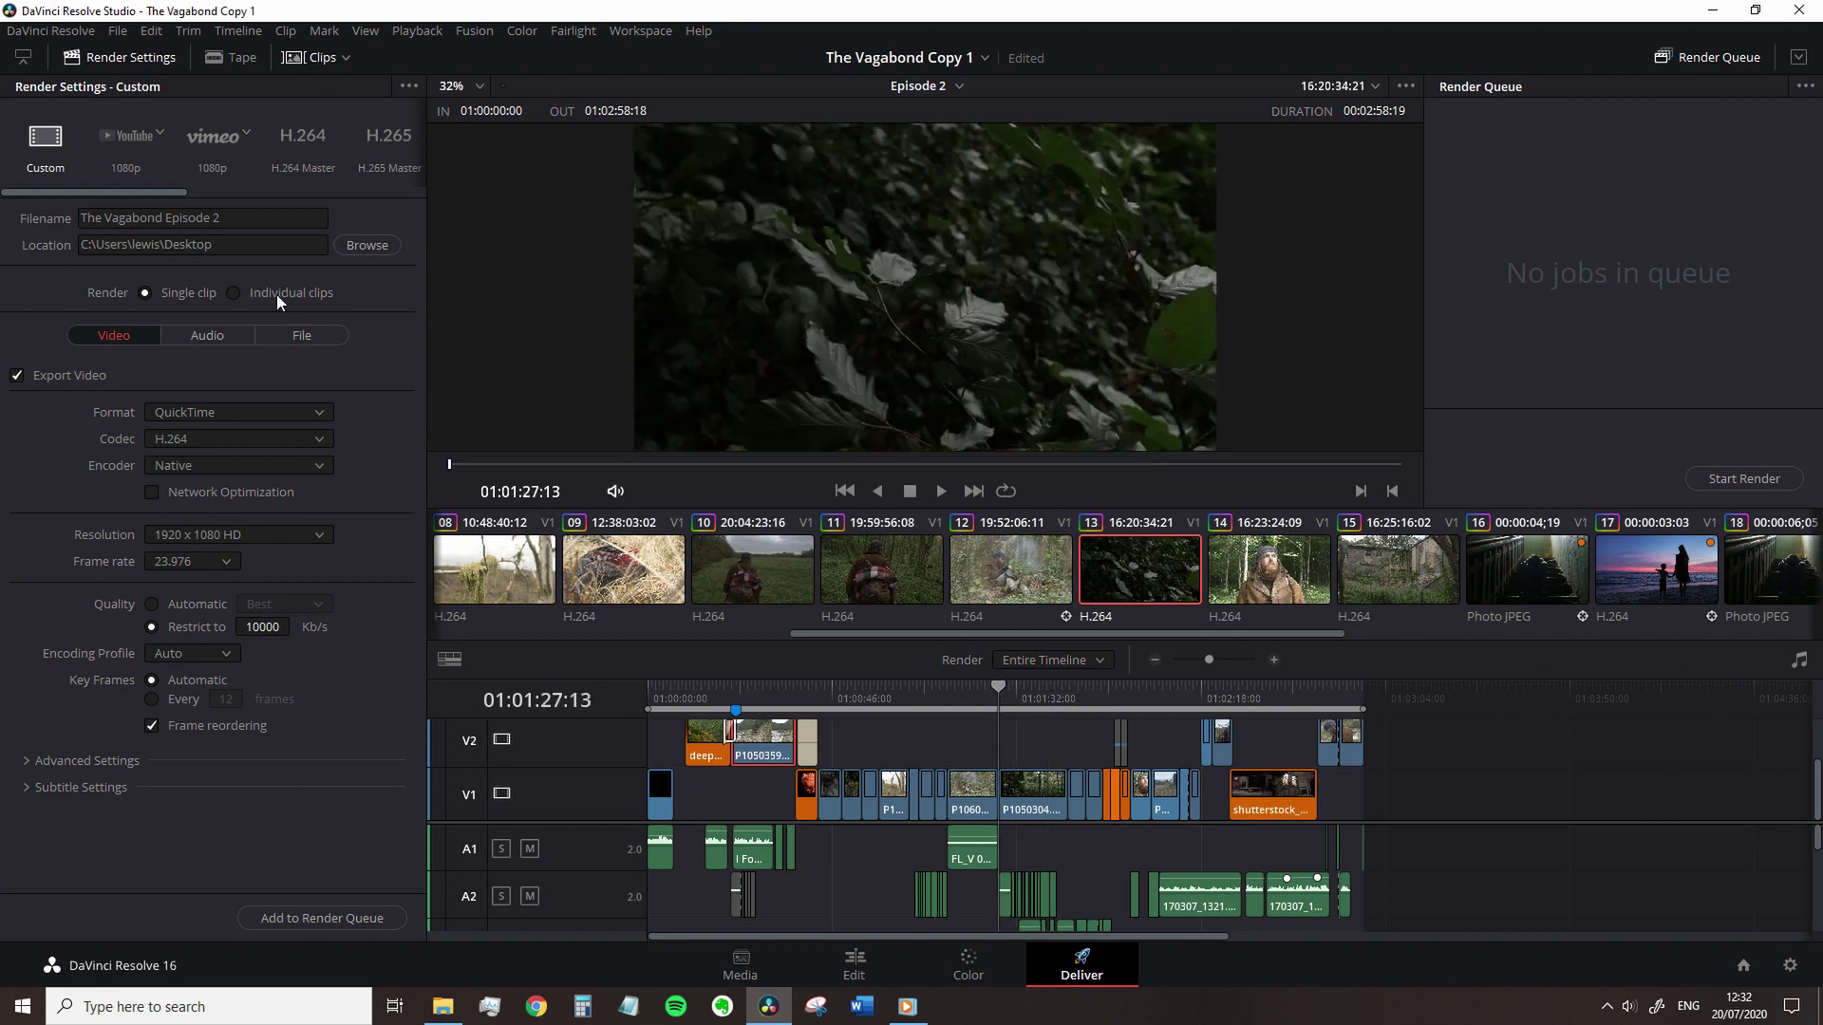
click(233, 293)
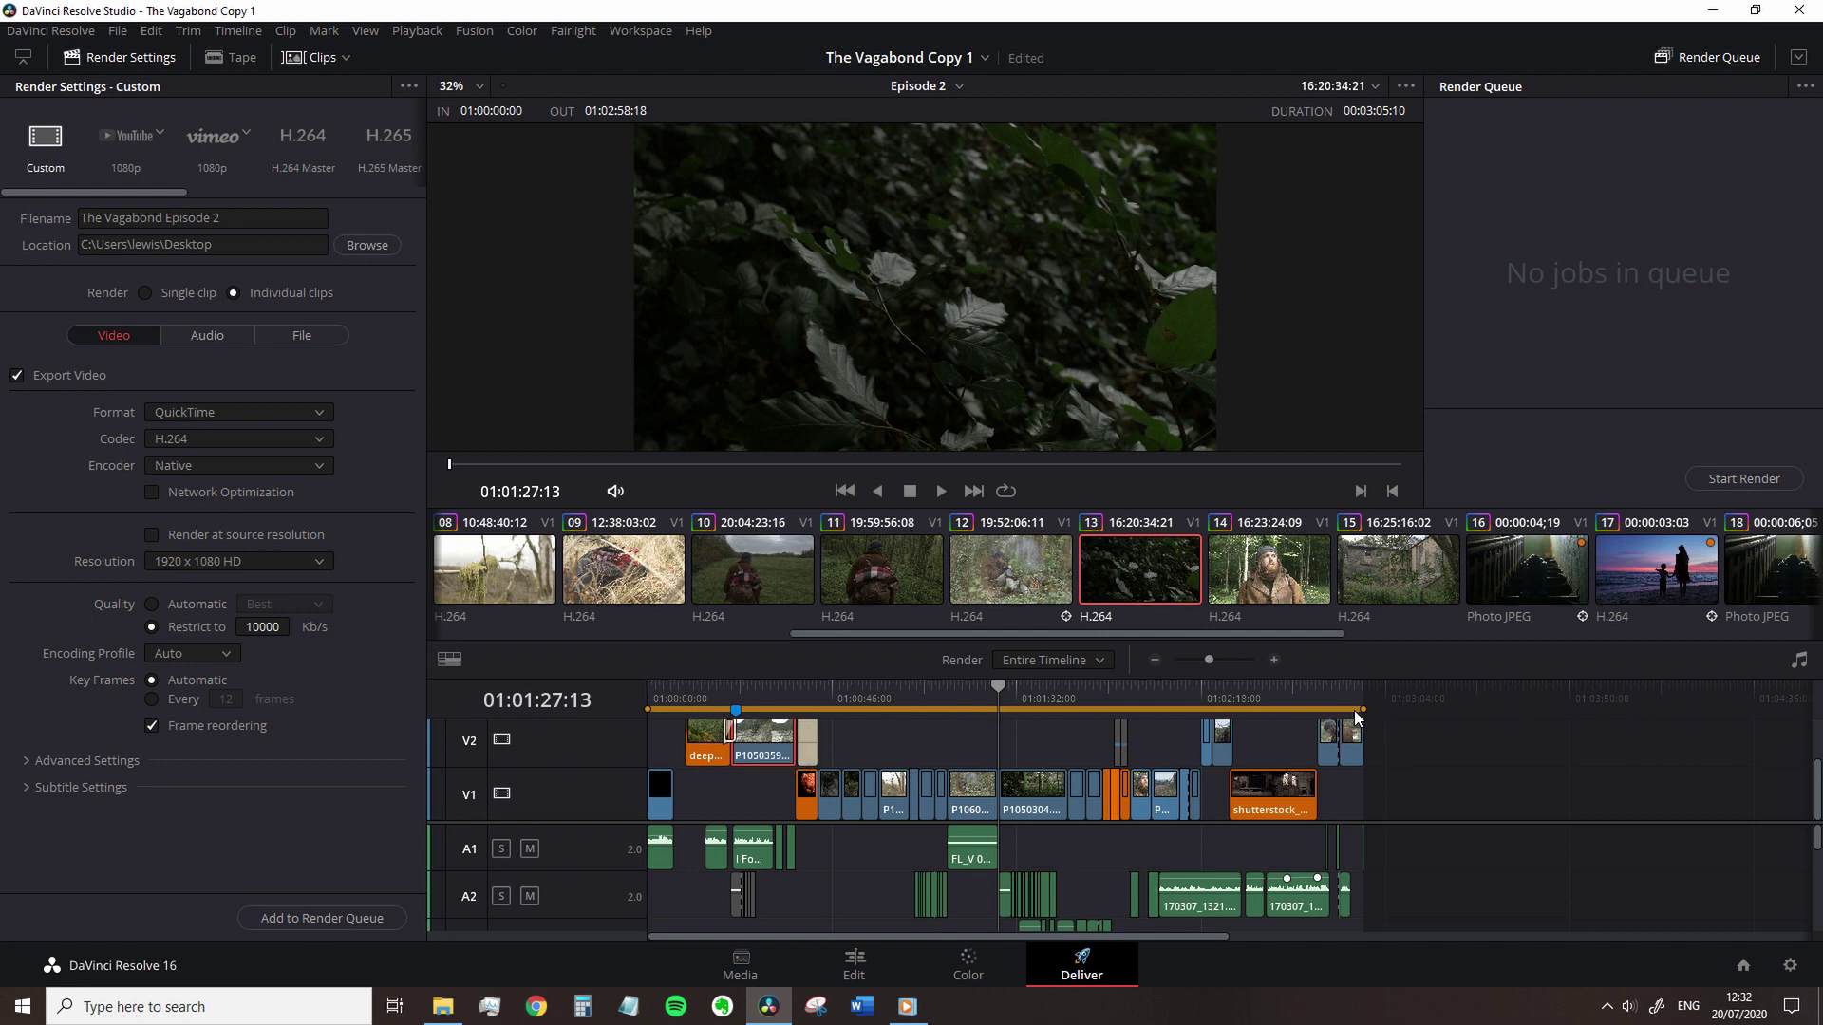
drag(1363, 710, 1137, 687)
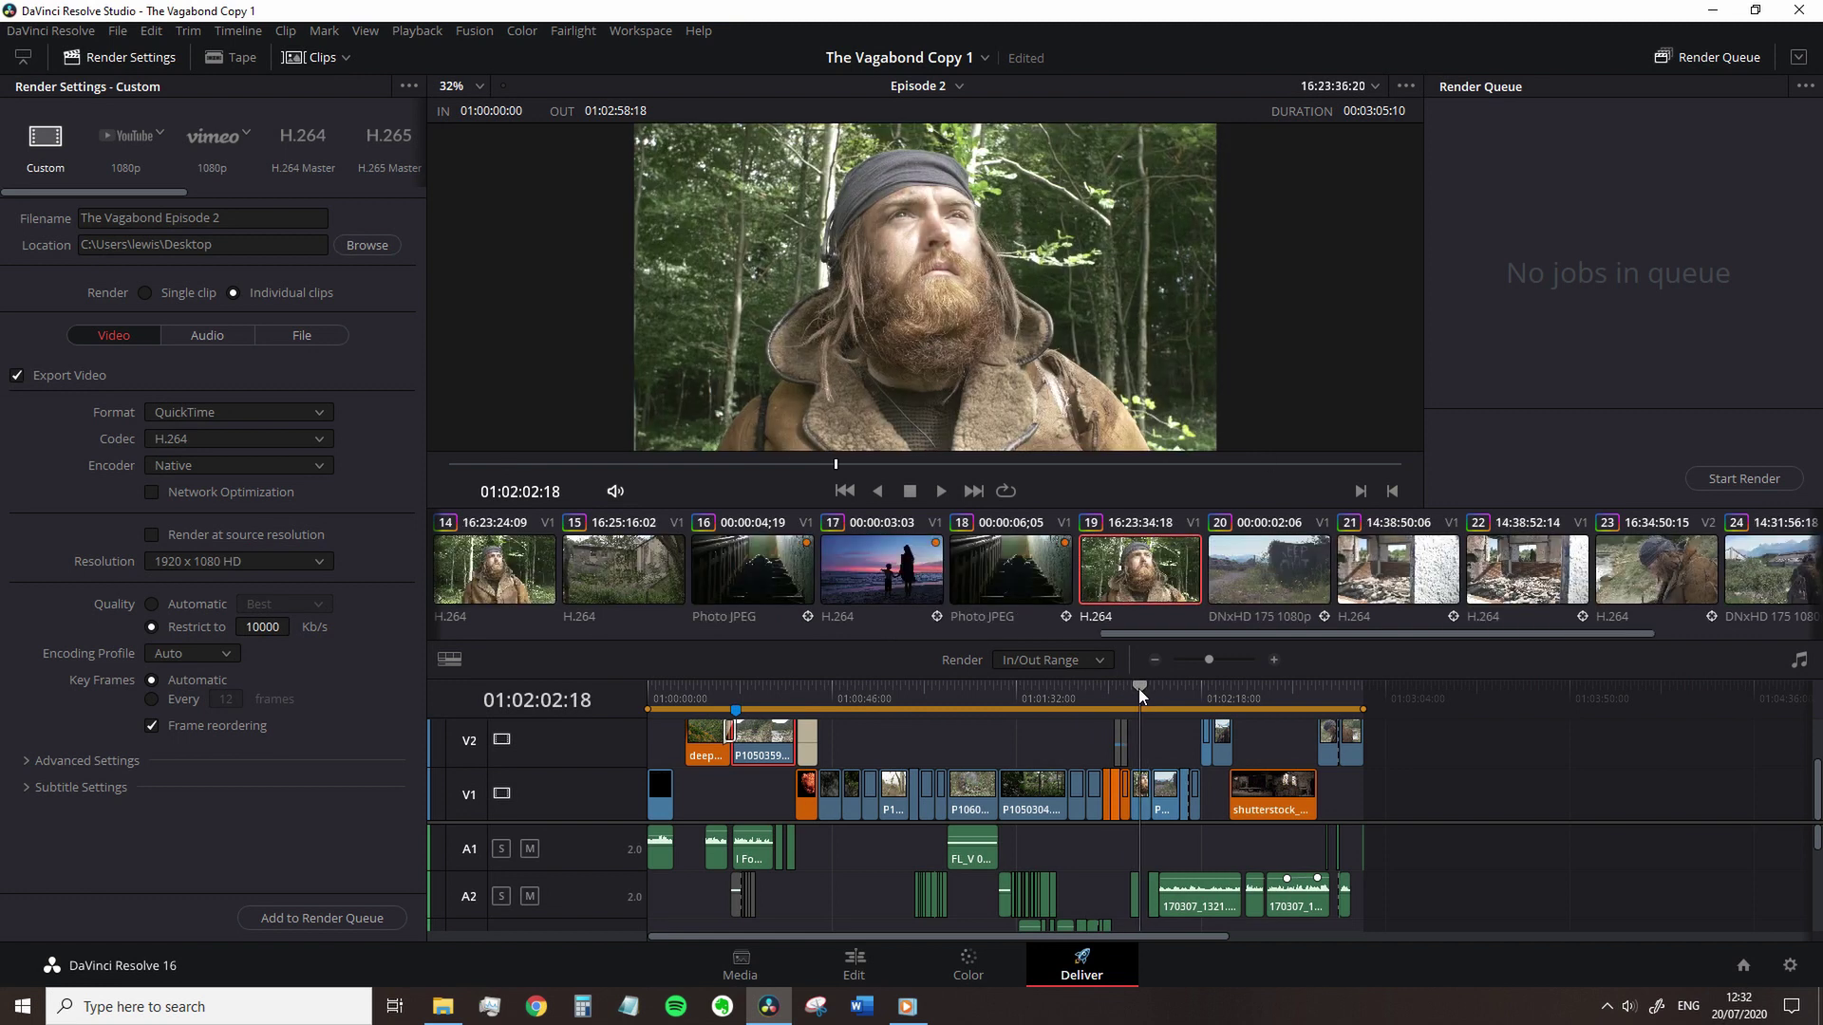
click(292, 334)
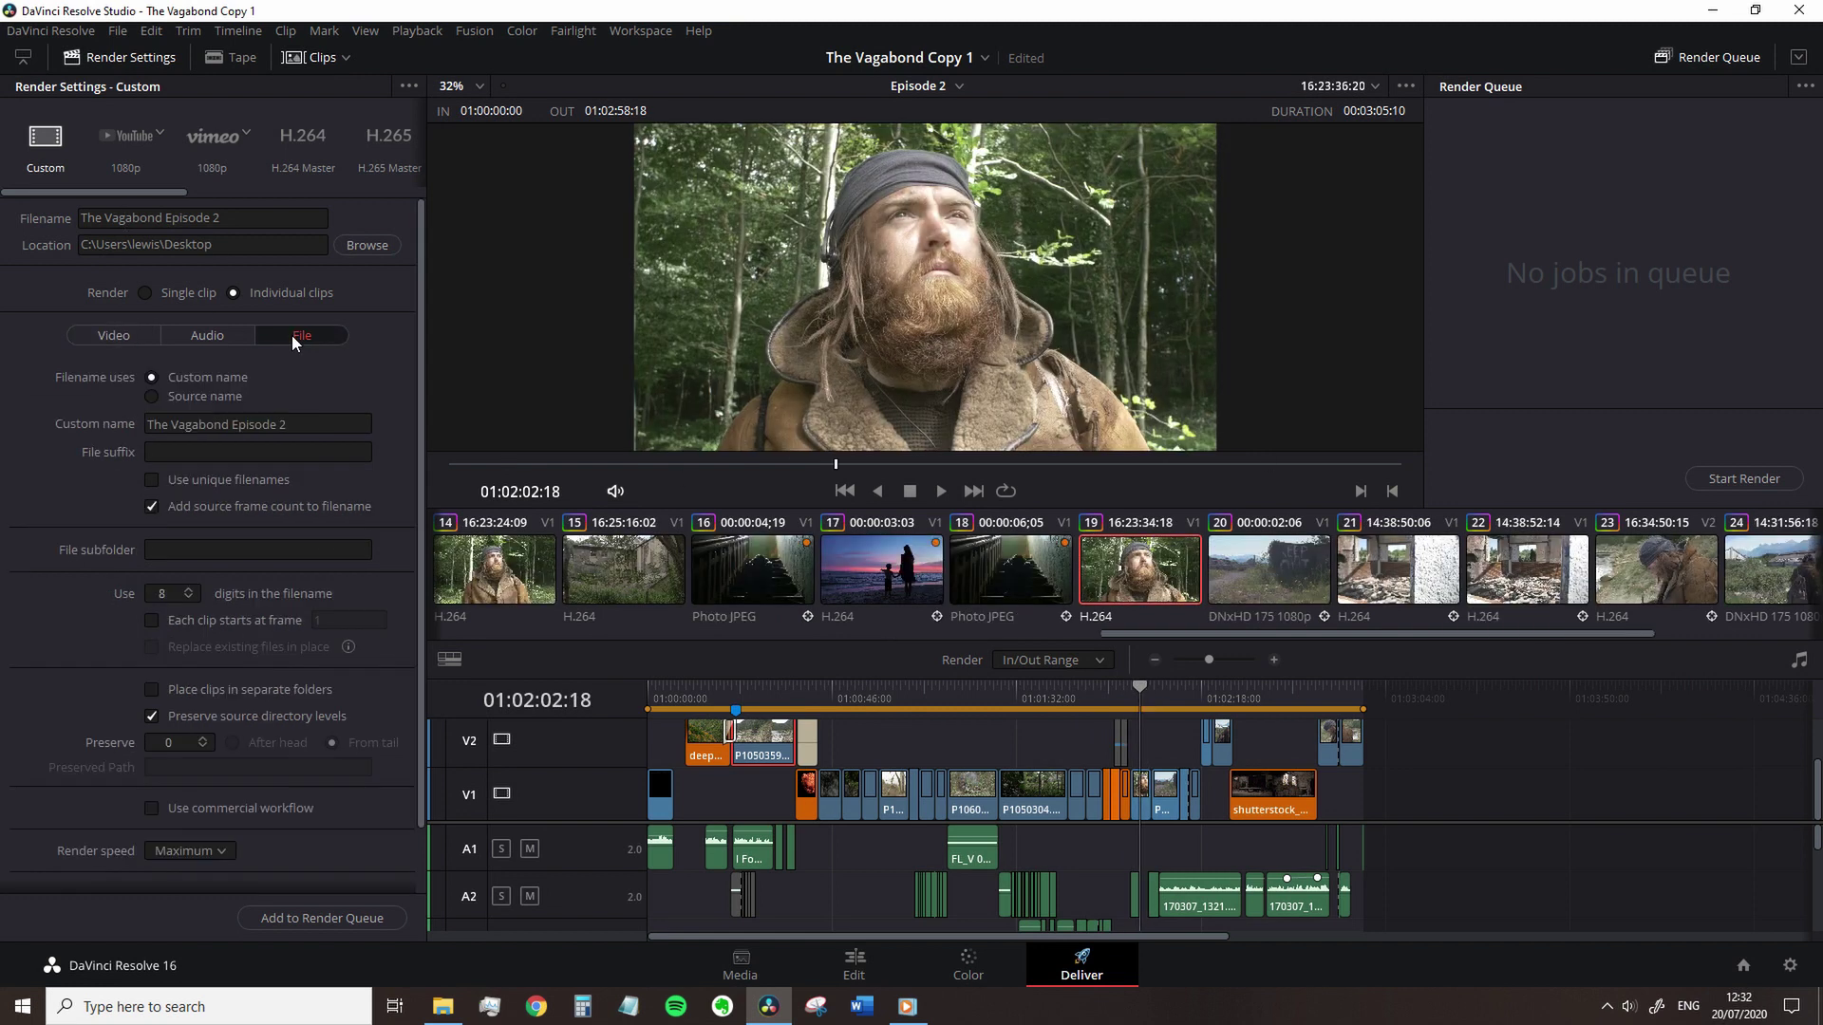
click(151, 397)
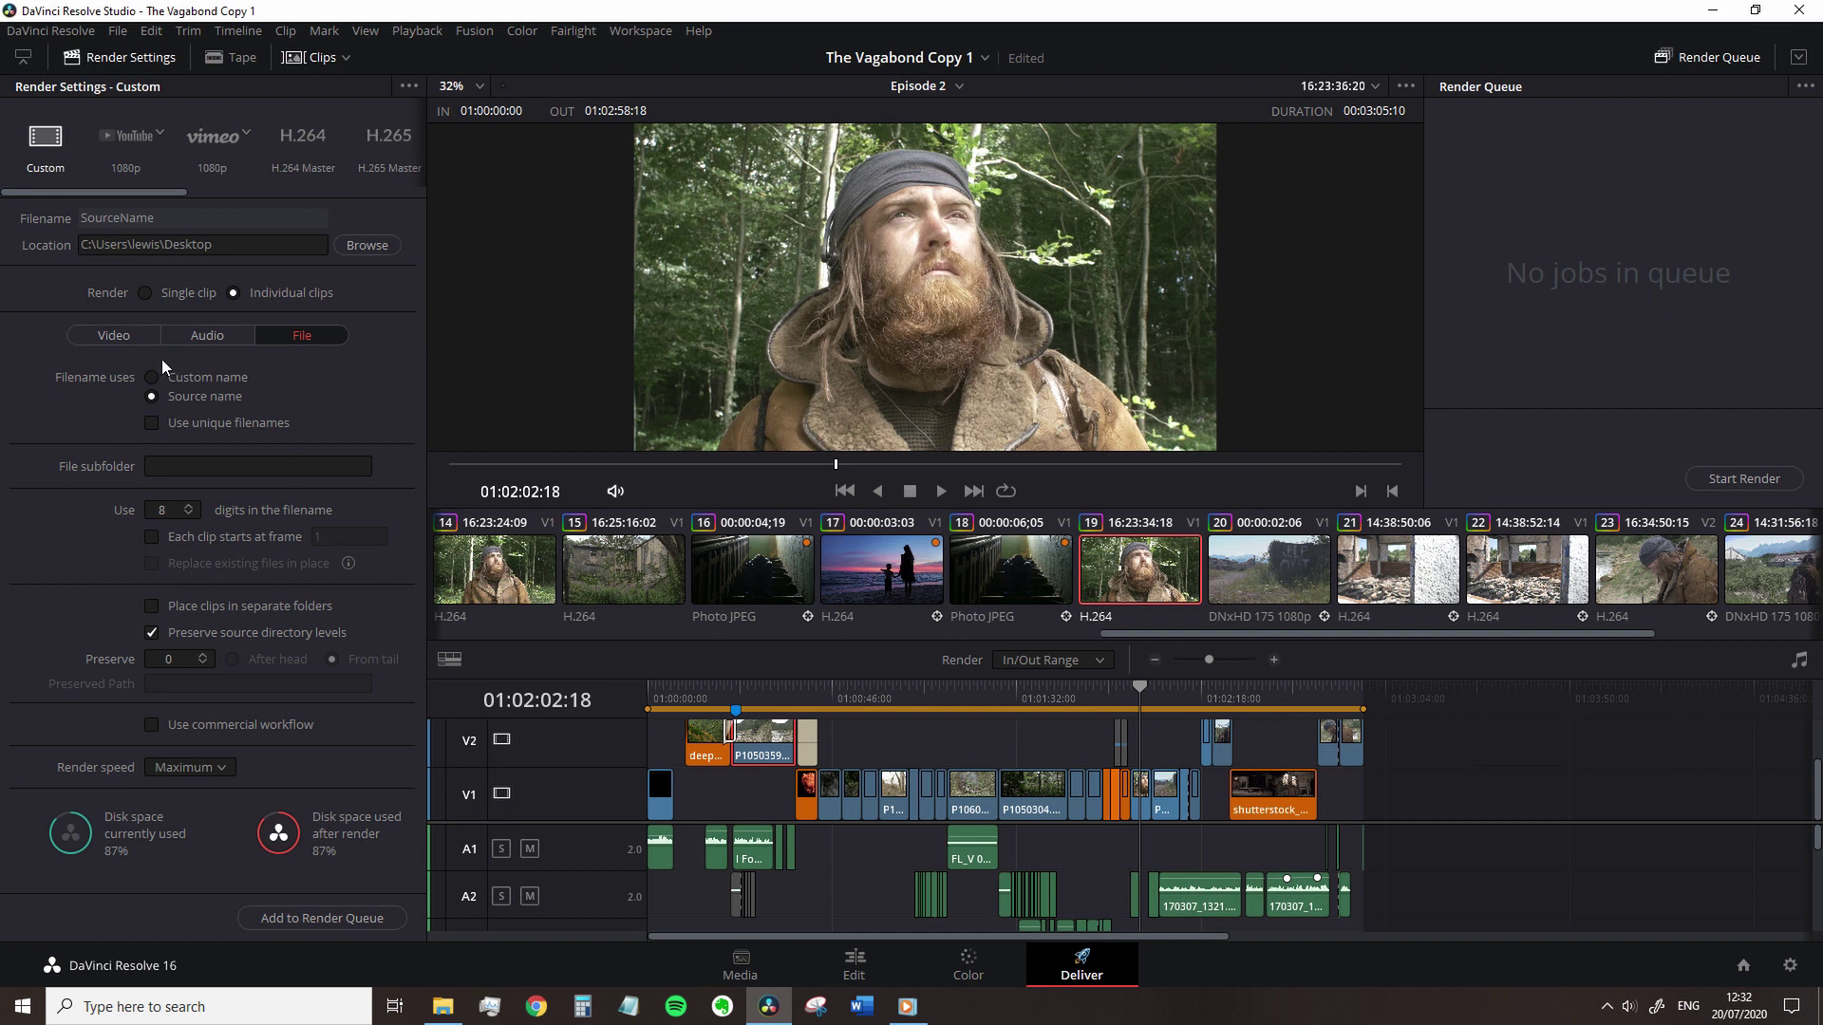
Render a single clip in QuickTime format with the H.264 codec
click(146, 300)
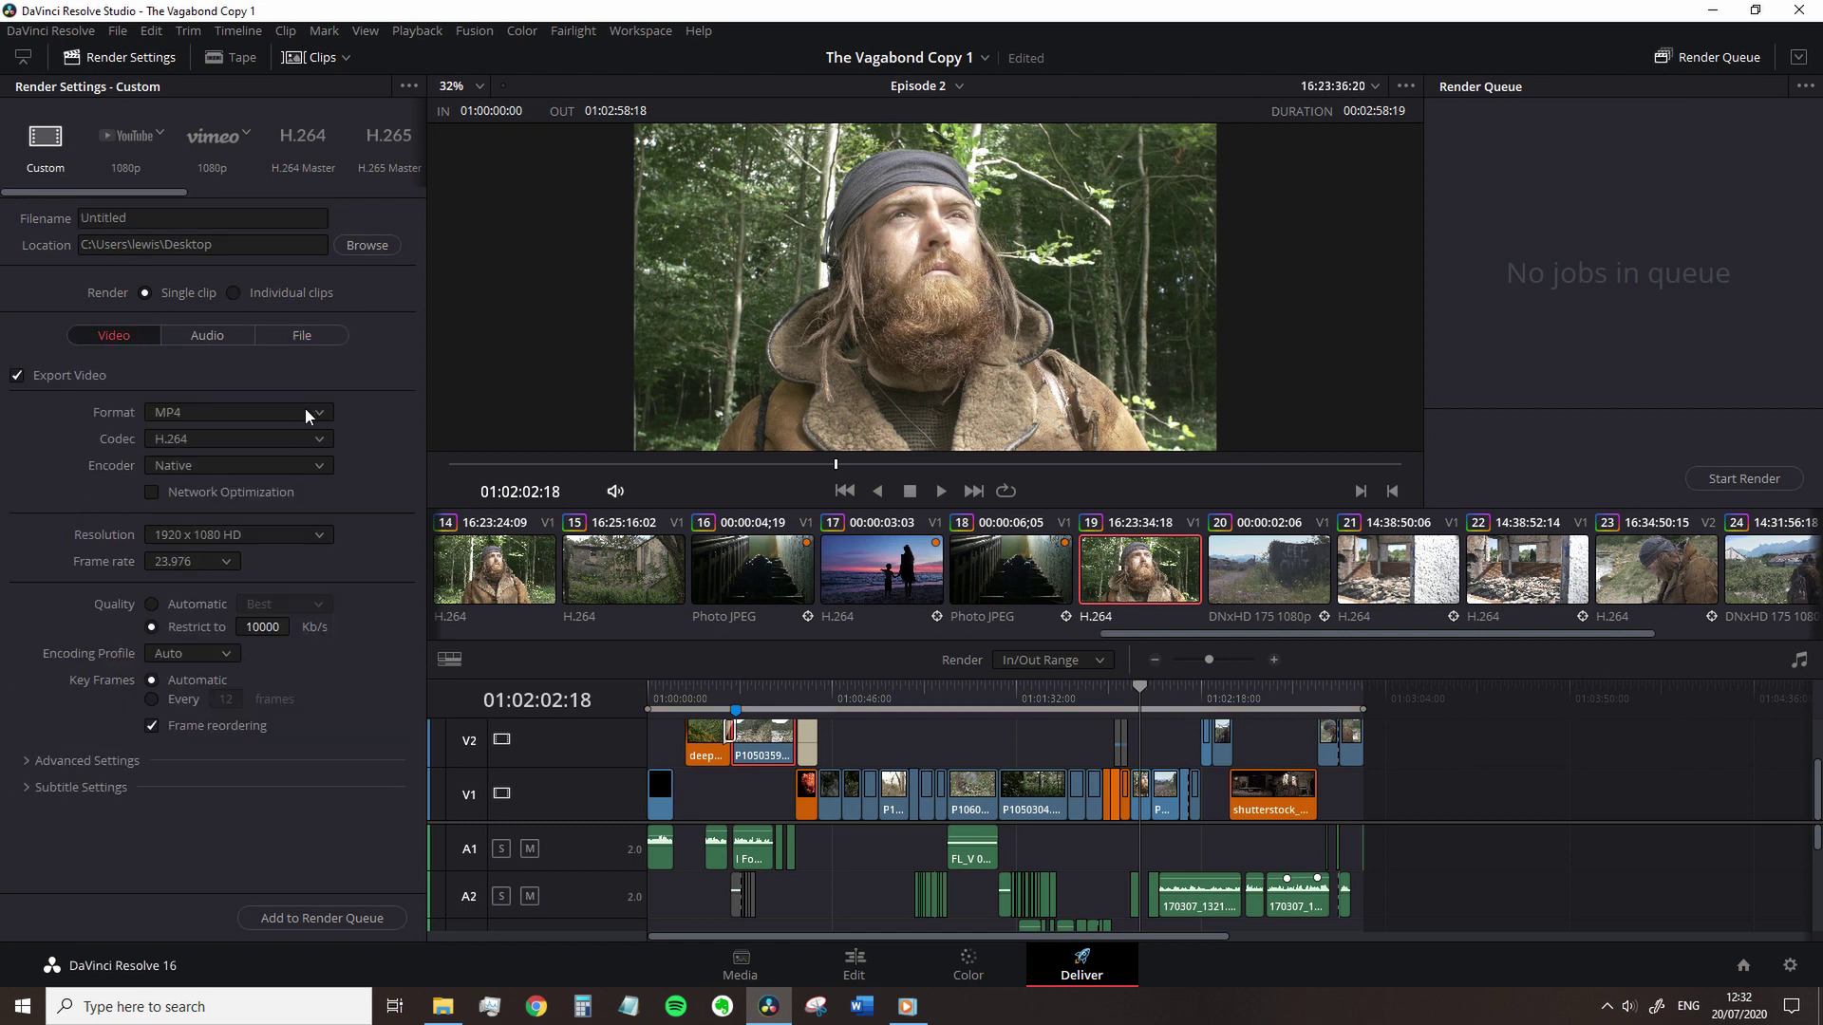
click(306, 410)
click(241, 603)
click(296, 438)
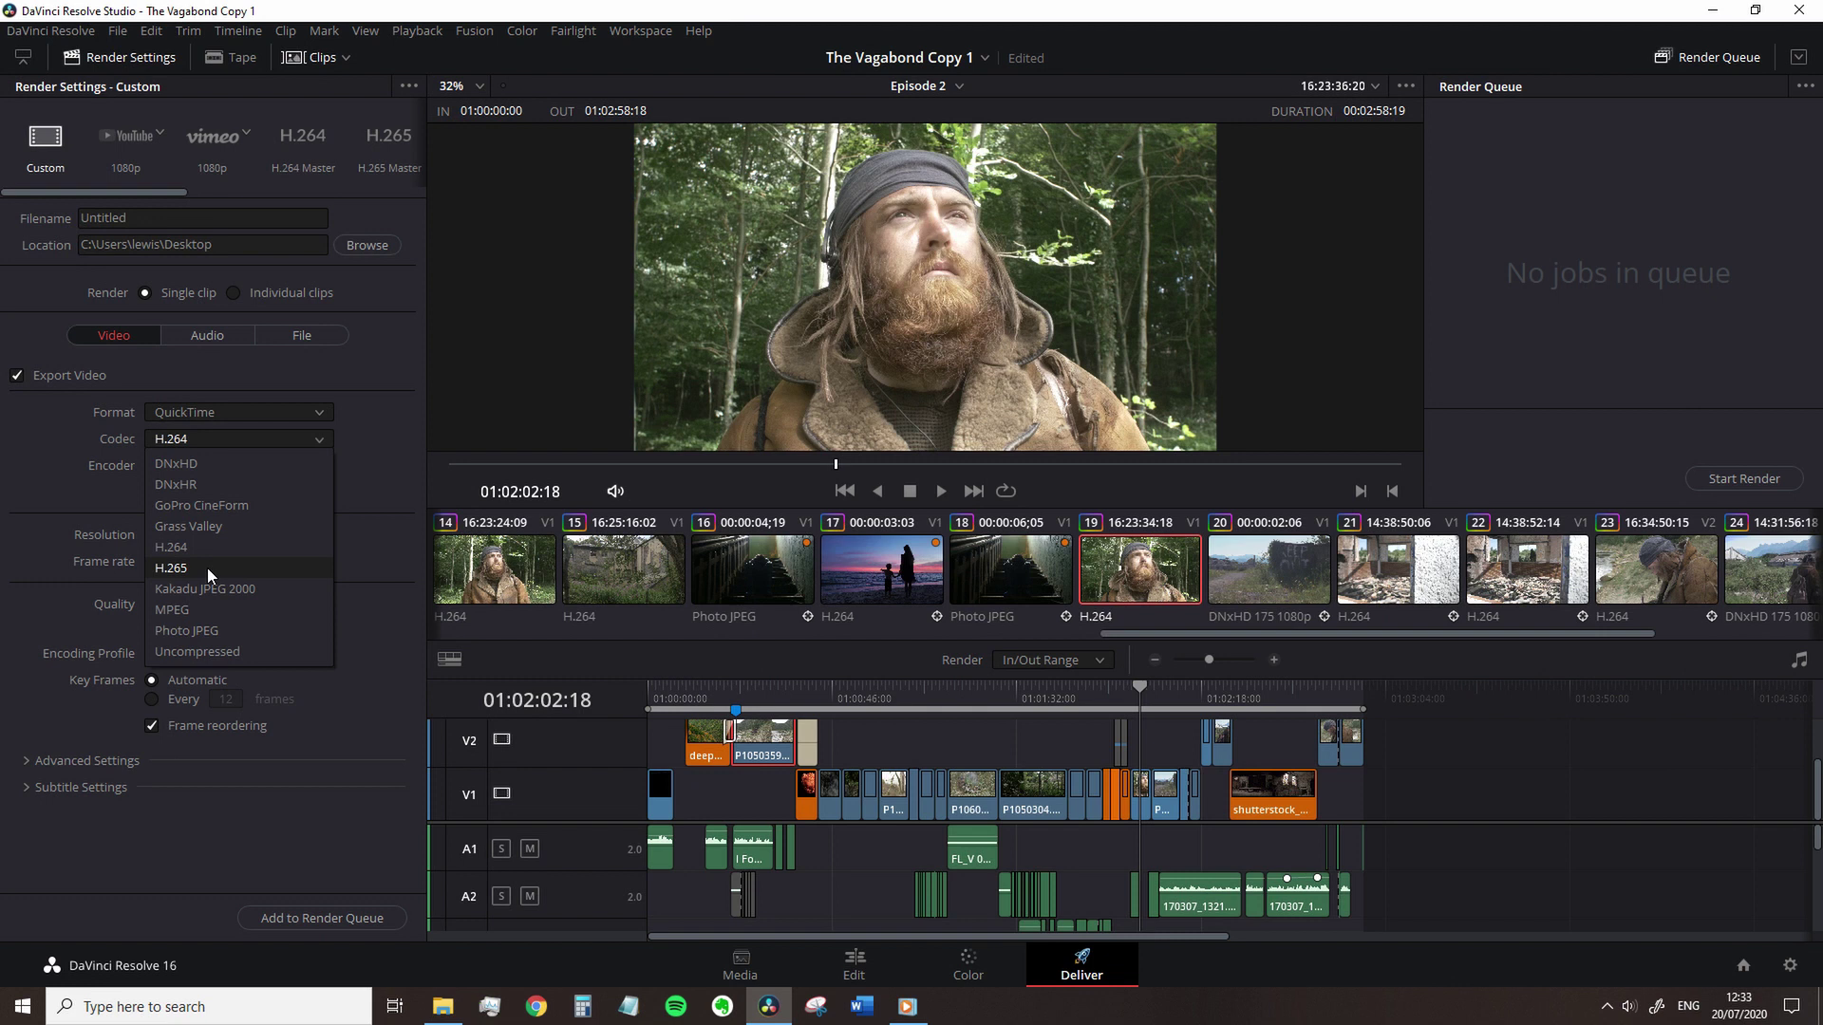
click(207, 568)
click(315, 439)
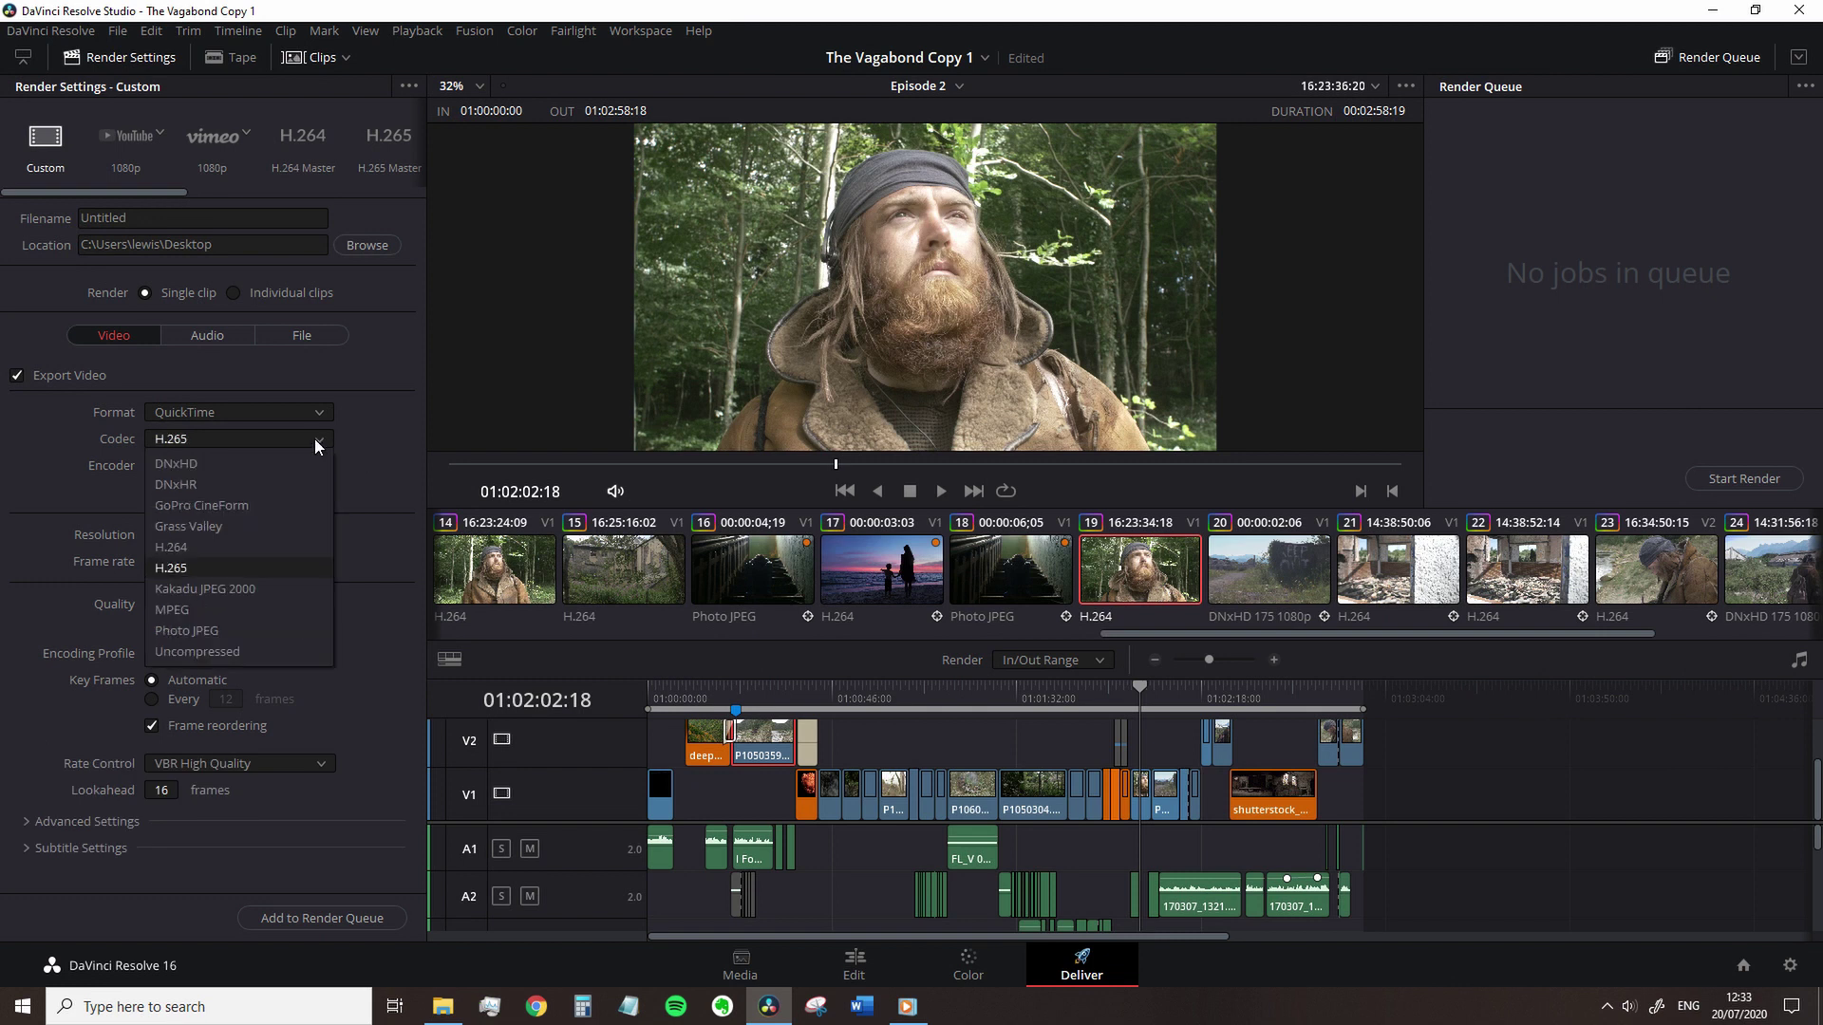
click(213, 549)
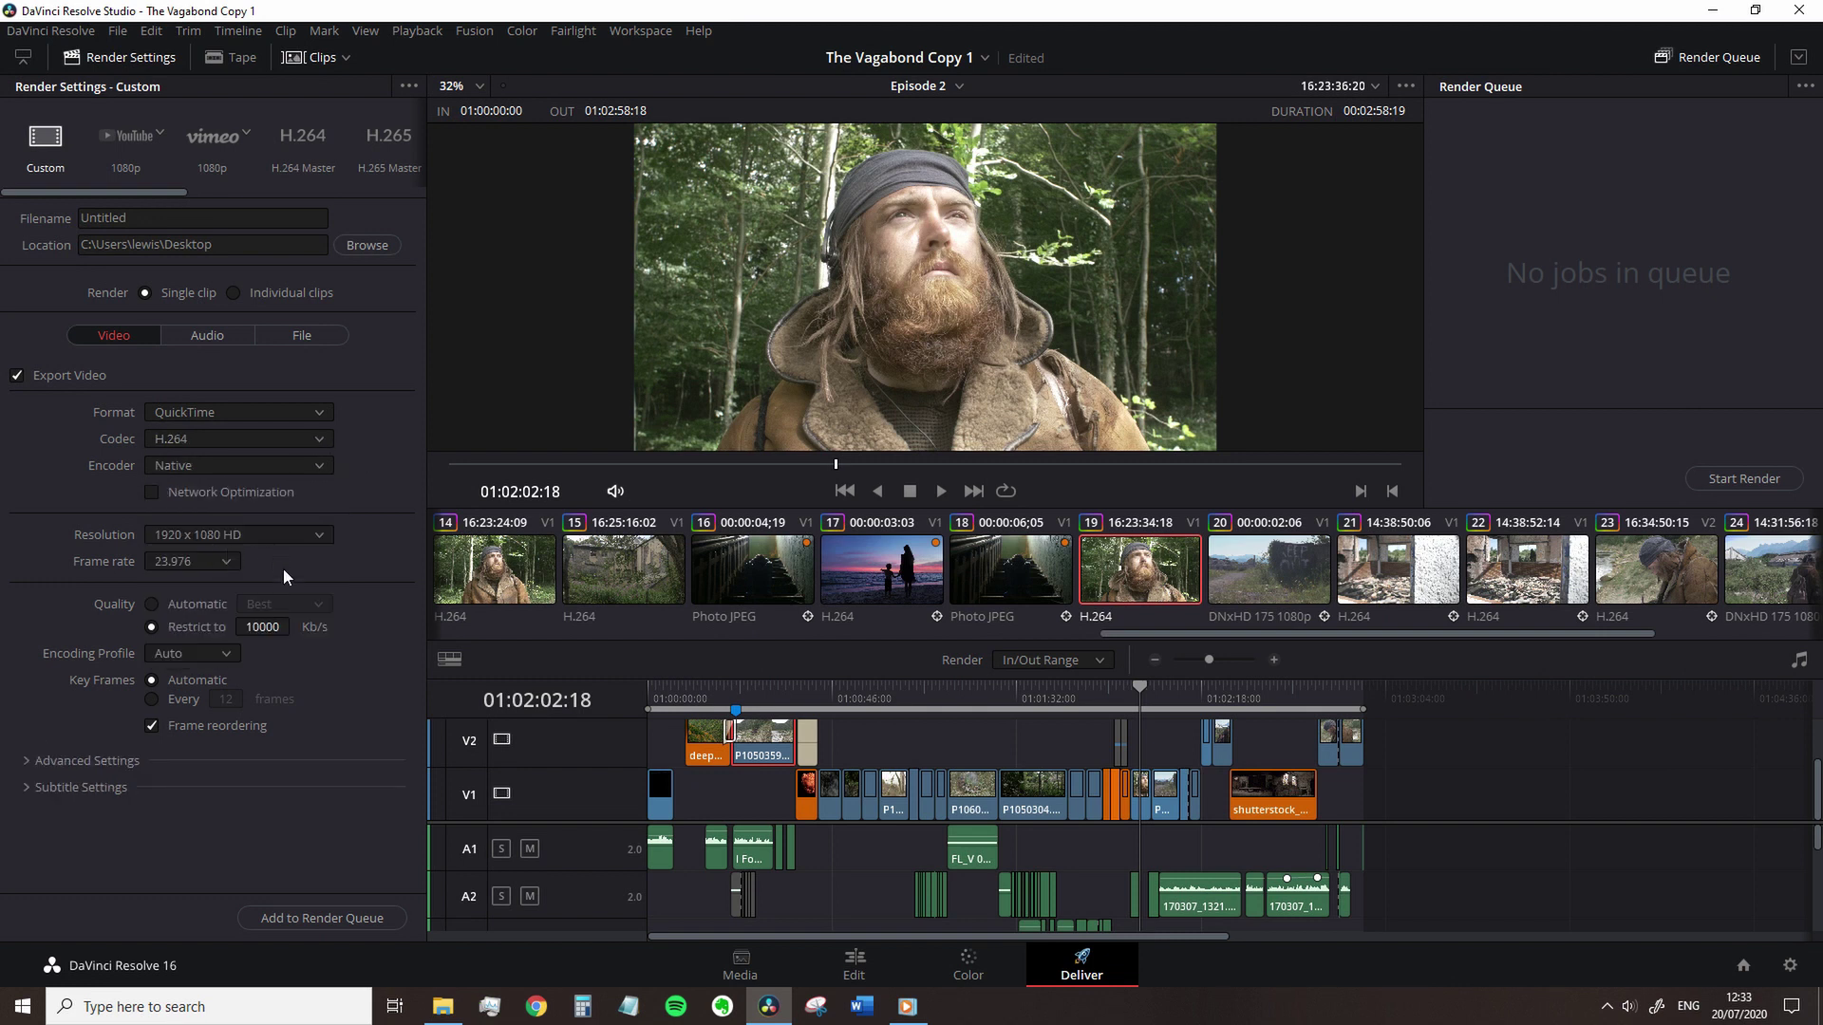
Set quality to Automatic Best and check the output resolution choices
click(198, 604)
click(187, 538)
click(186, 537)
click(291, 541)
Set output to 3840 x 2160 Ultra HD, try queuing it, and cancel the warning
click(255, 716)
click(313, 917)
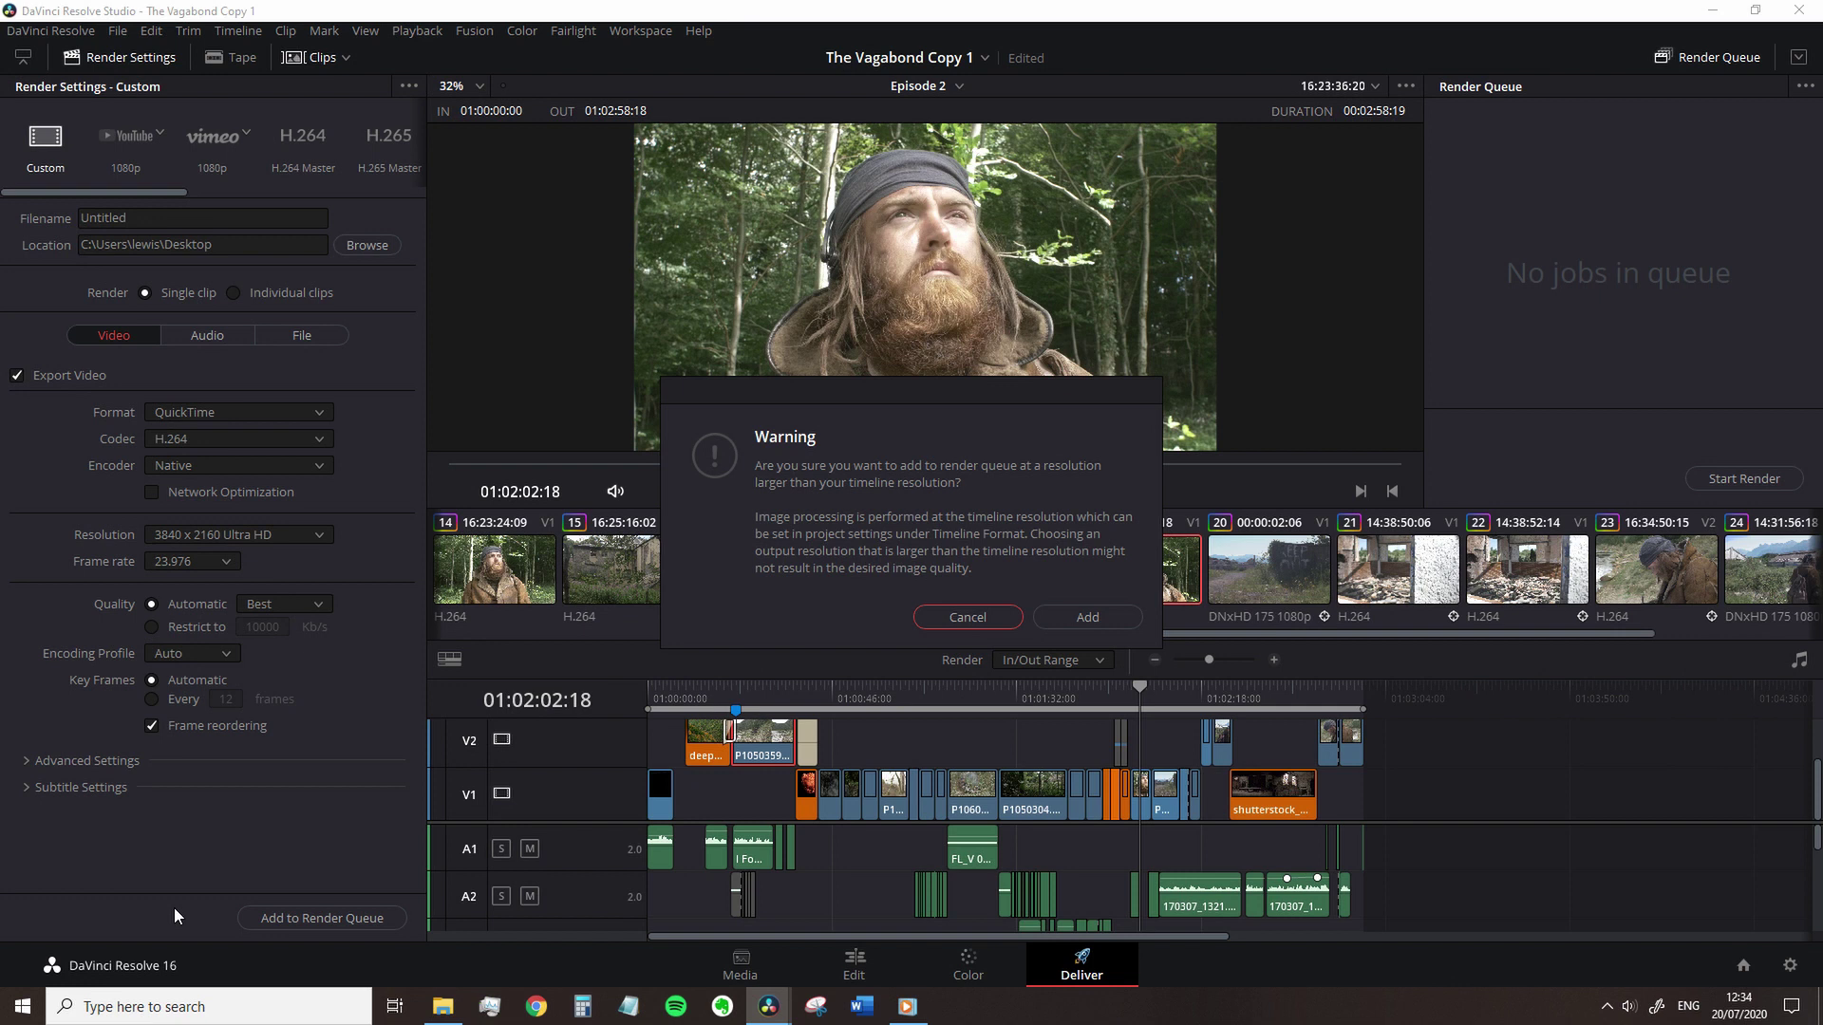
click(941, 617)
On the Edit page, change the Episode 2 timeline resolution in Timeline Settings
key(shift+4)
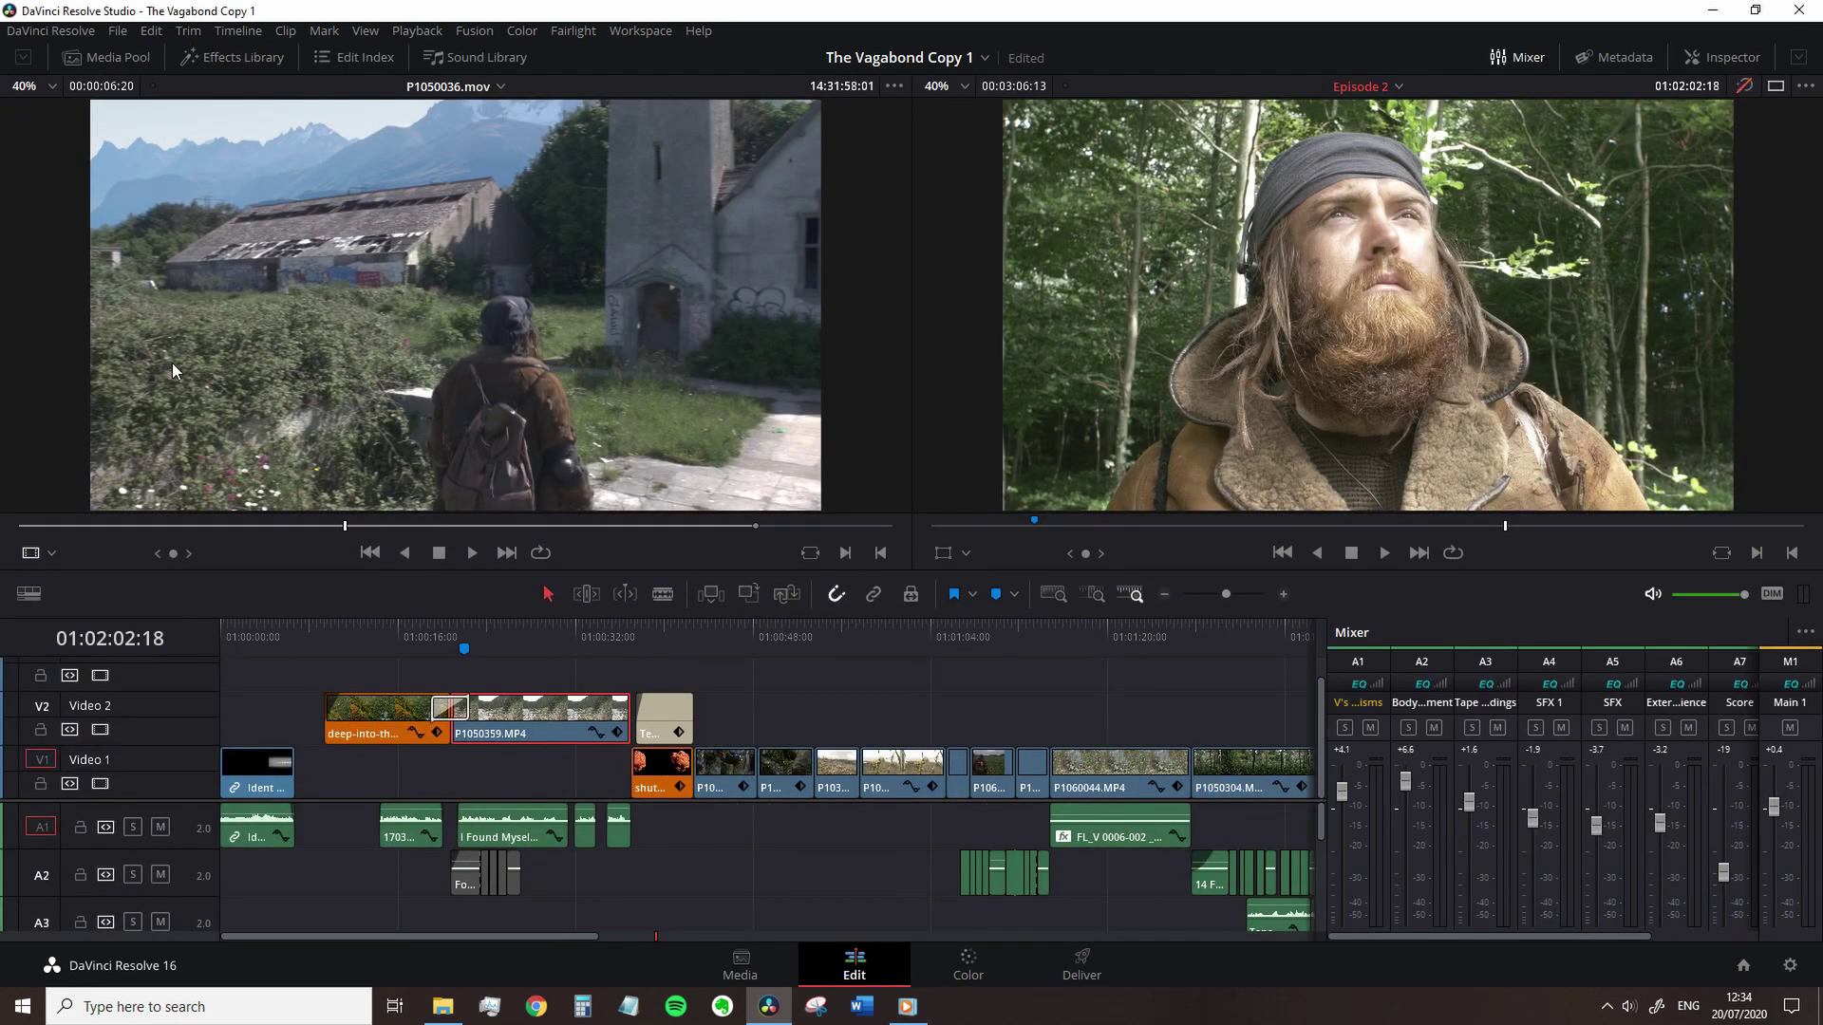
click(106, 57)
right_click(223, 283)
click(703, 306)
click(963, 427)
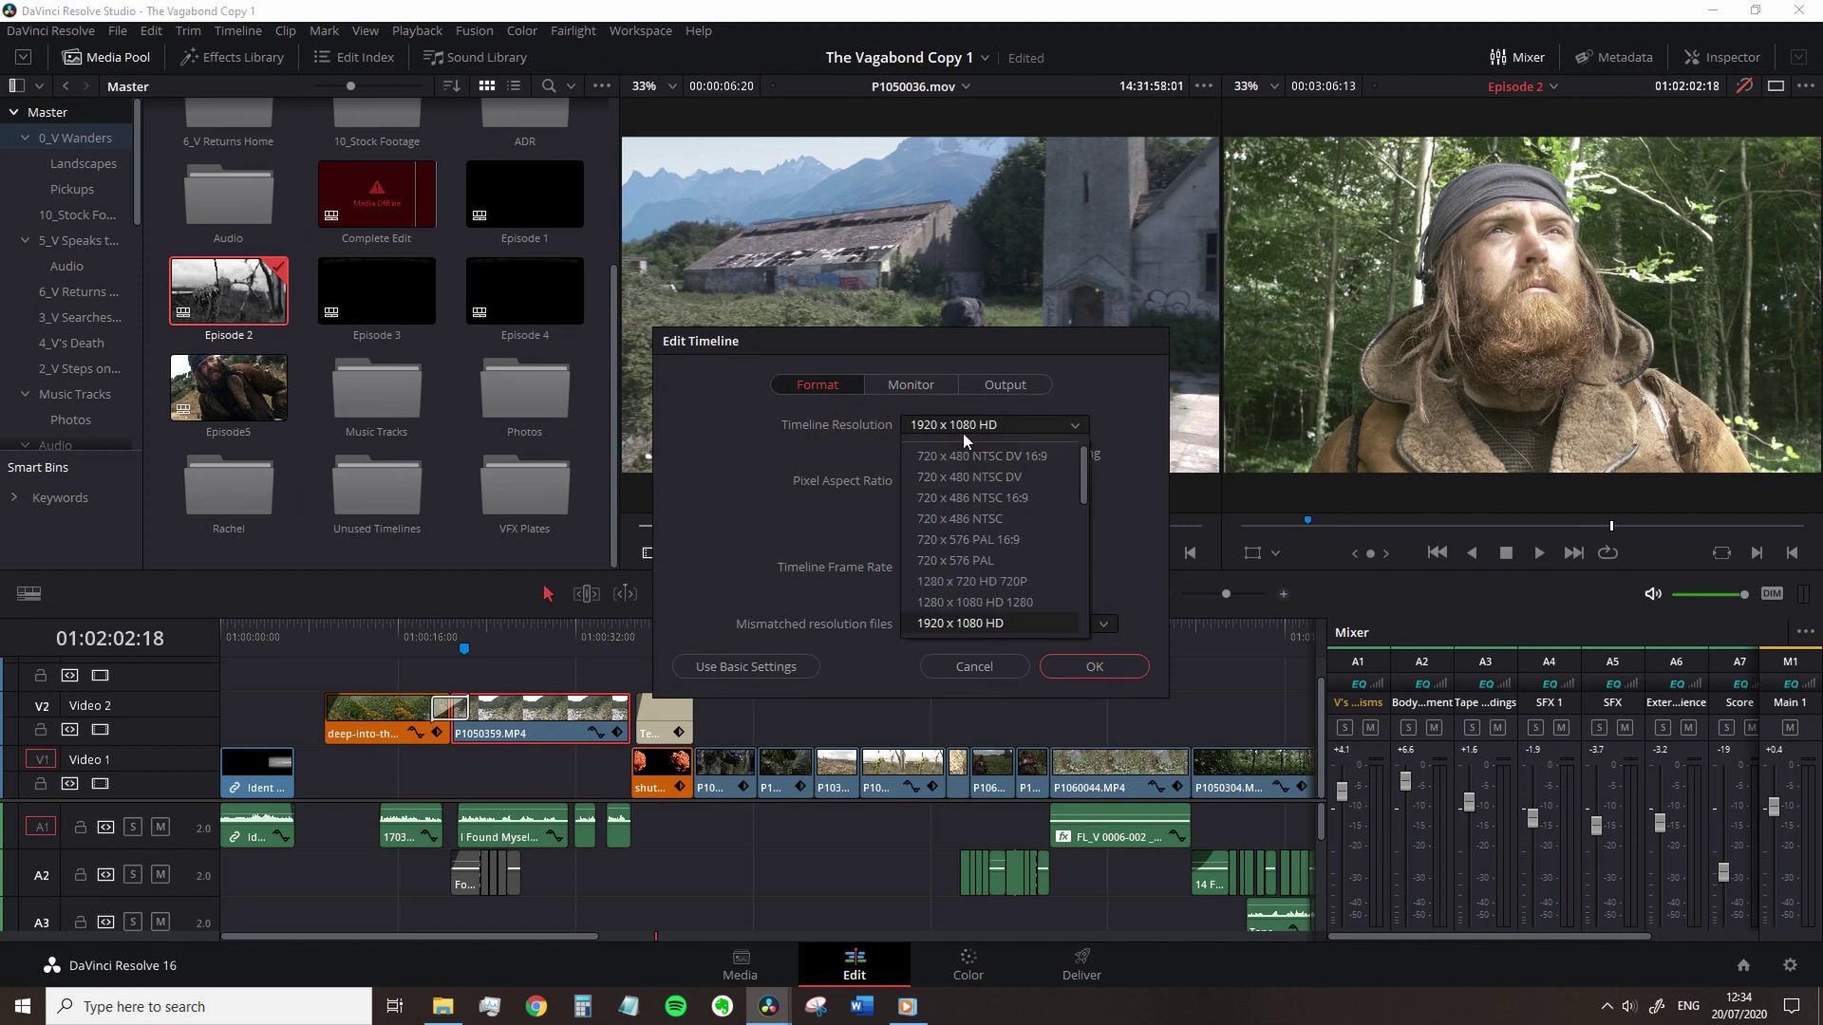
click(1016, 601)
click(1093, 666)
Back on Deliver, set output to 1920 x 1080 HD and remove the accidental queue job
click(1081, 965)
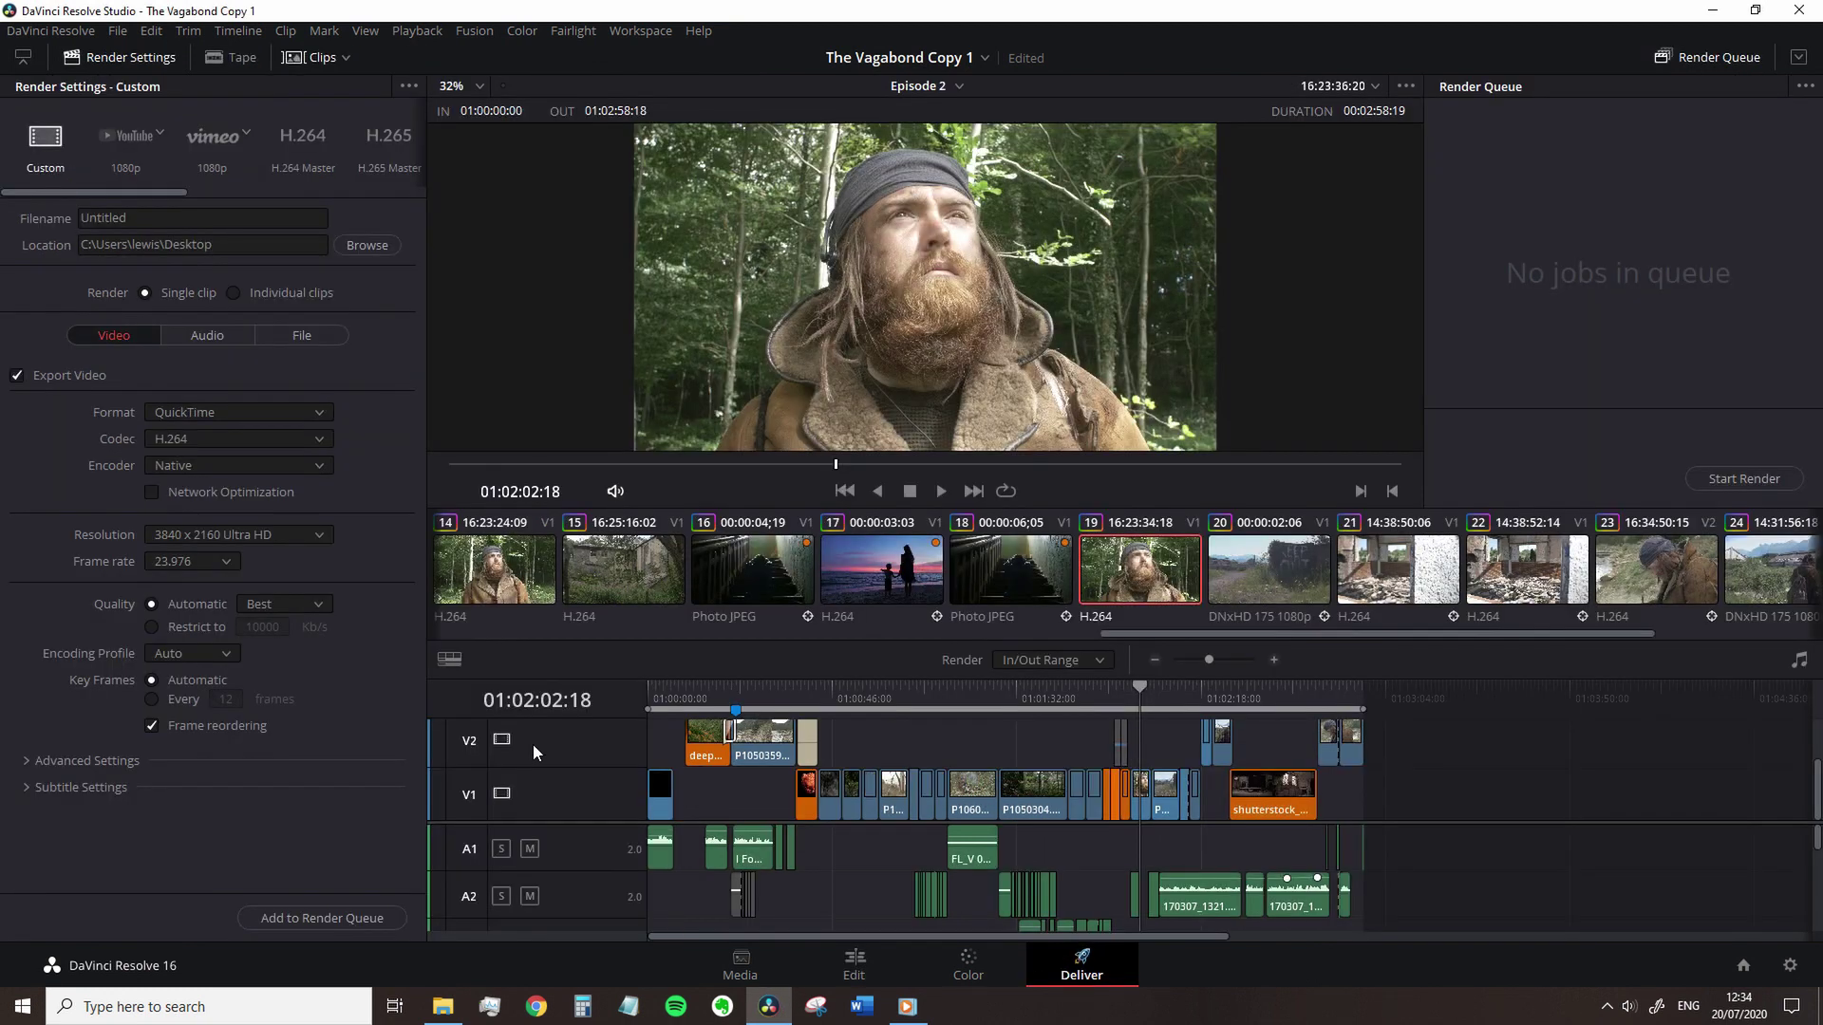
click(255, 535)
click(280, 686)
click(347, 921)
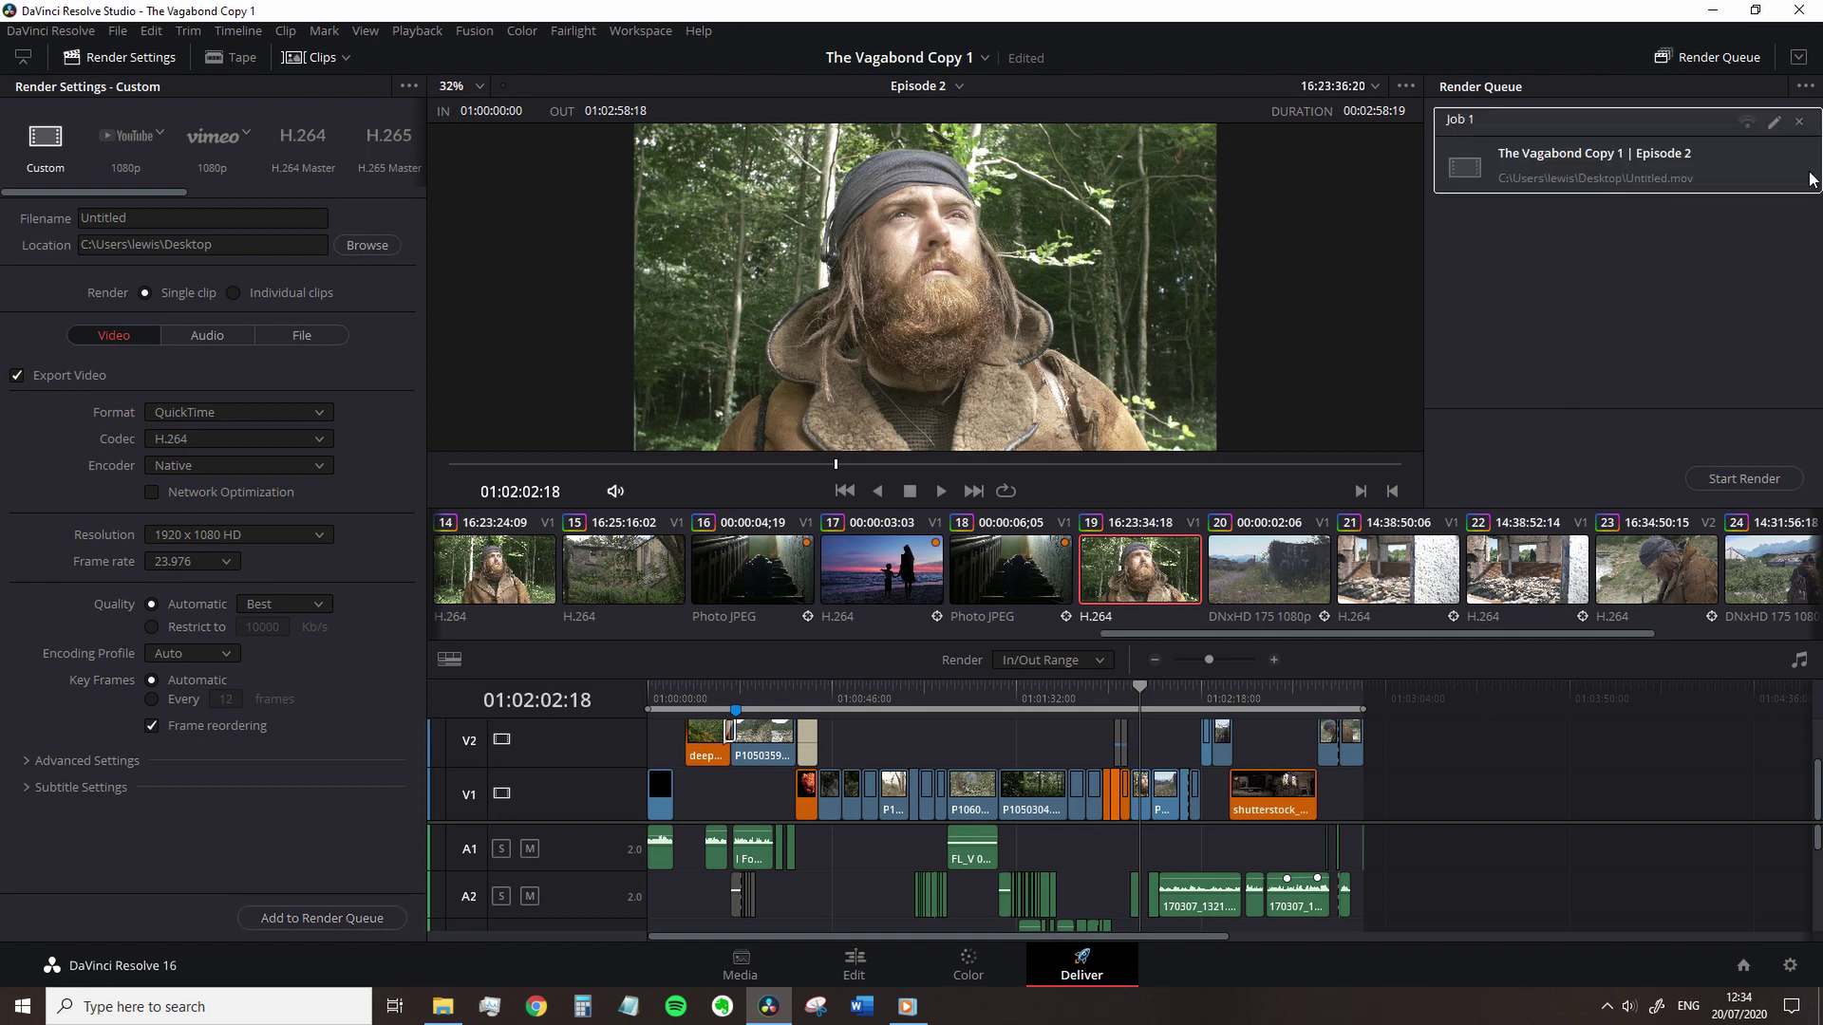
click(1797, 124)
Keep the frame rate at 23.976 and quality at Best
click(193, 561)
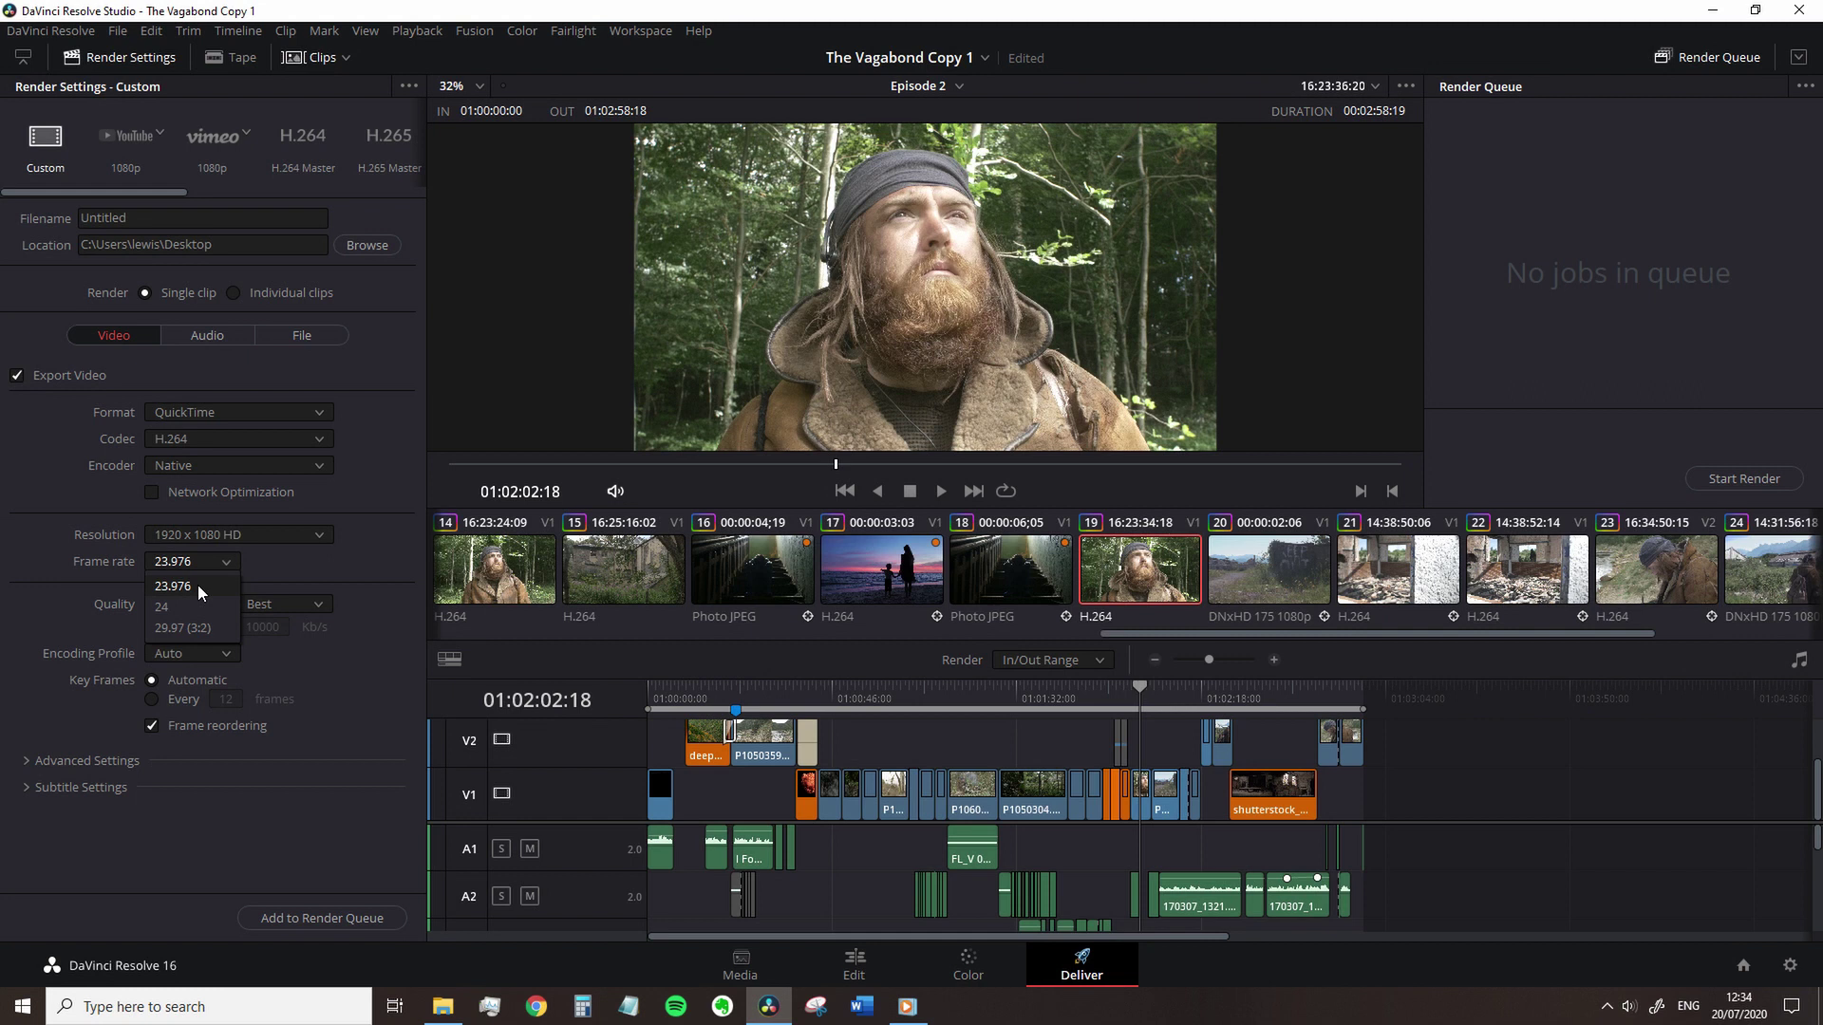
click(198, 585)
click(289, 608)
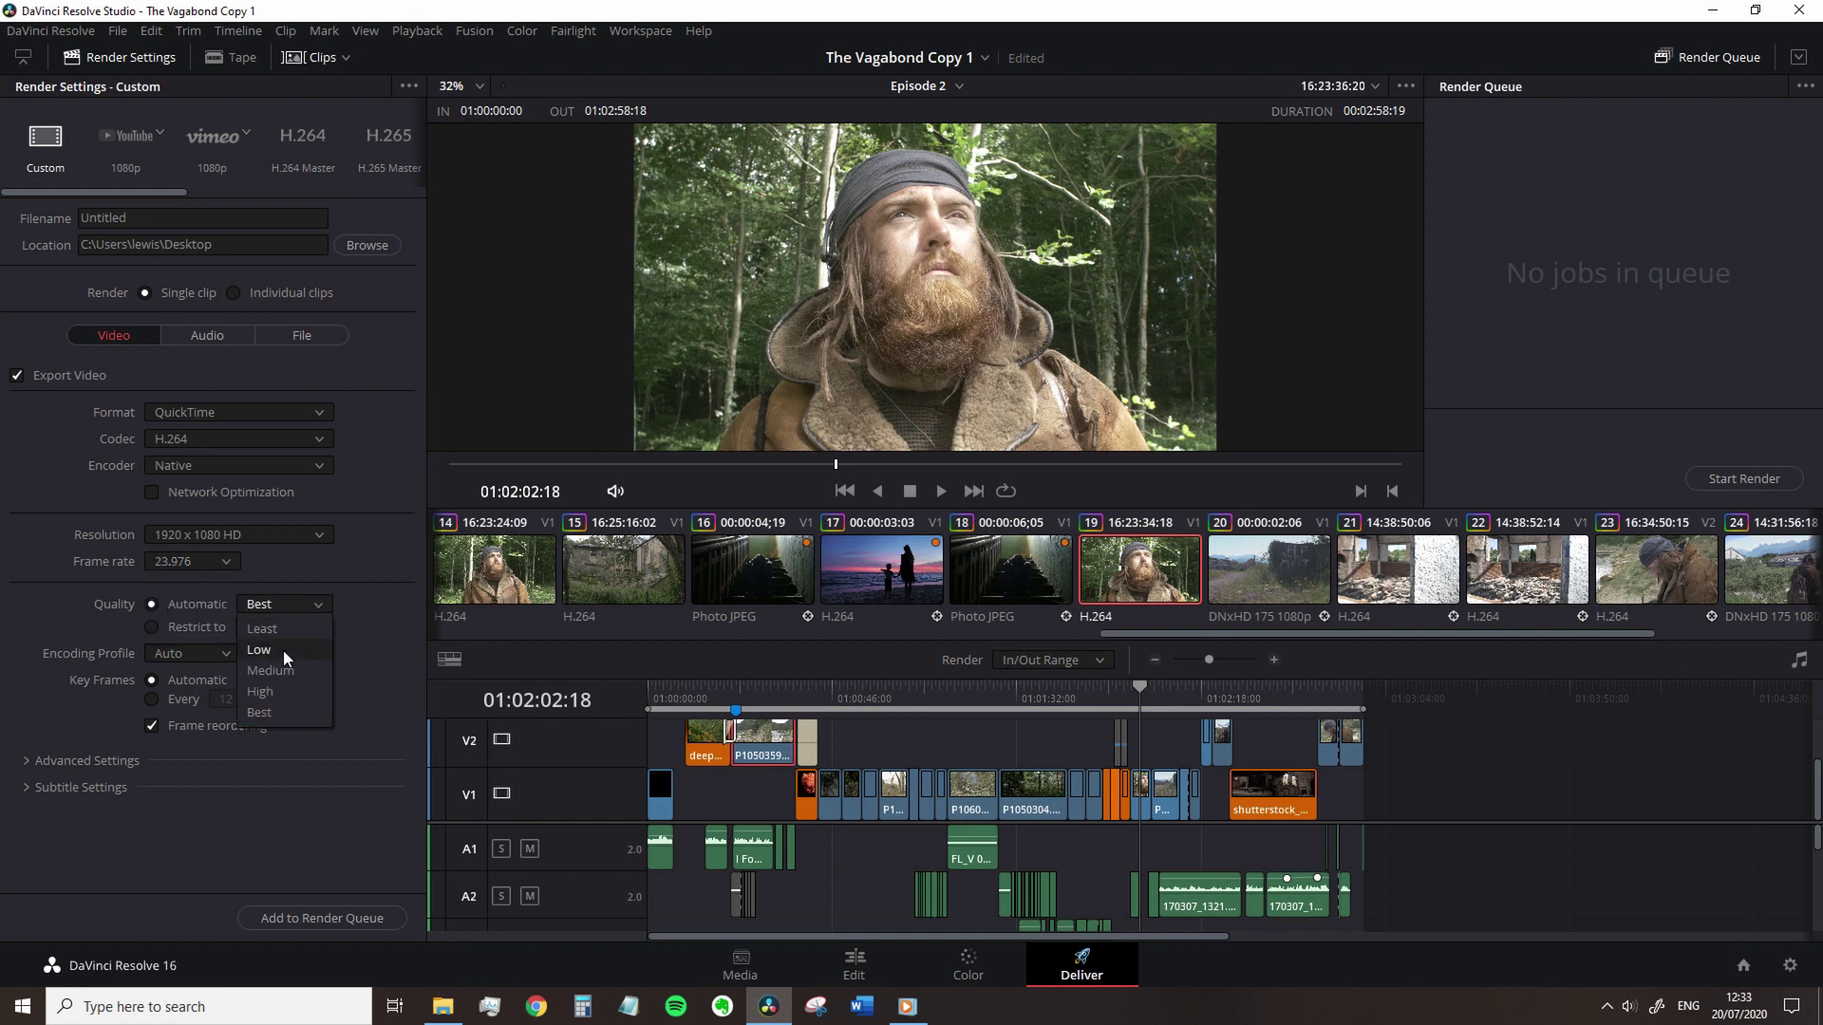
click(277, 710)
Enter 'Vagabond Episode 2' as the output file name
click(40, 218)
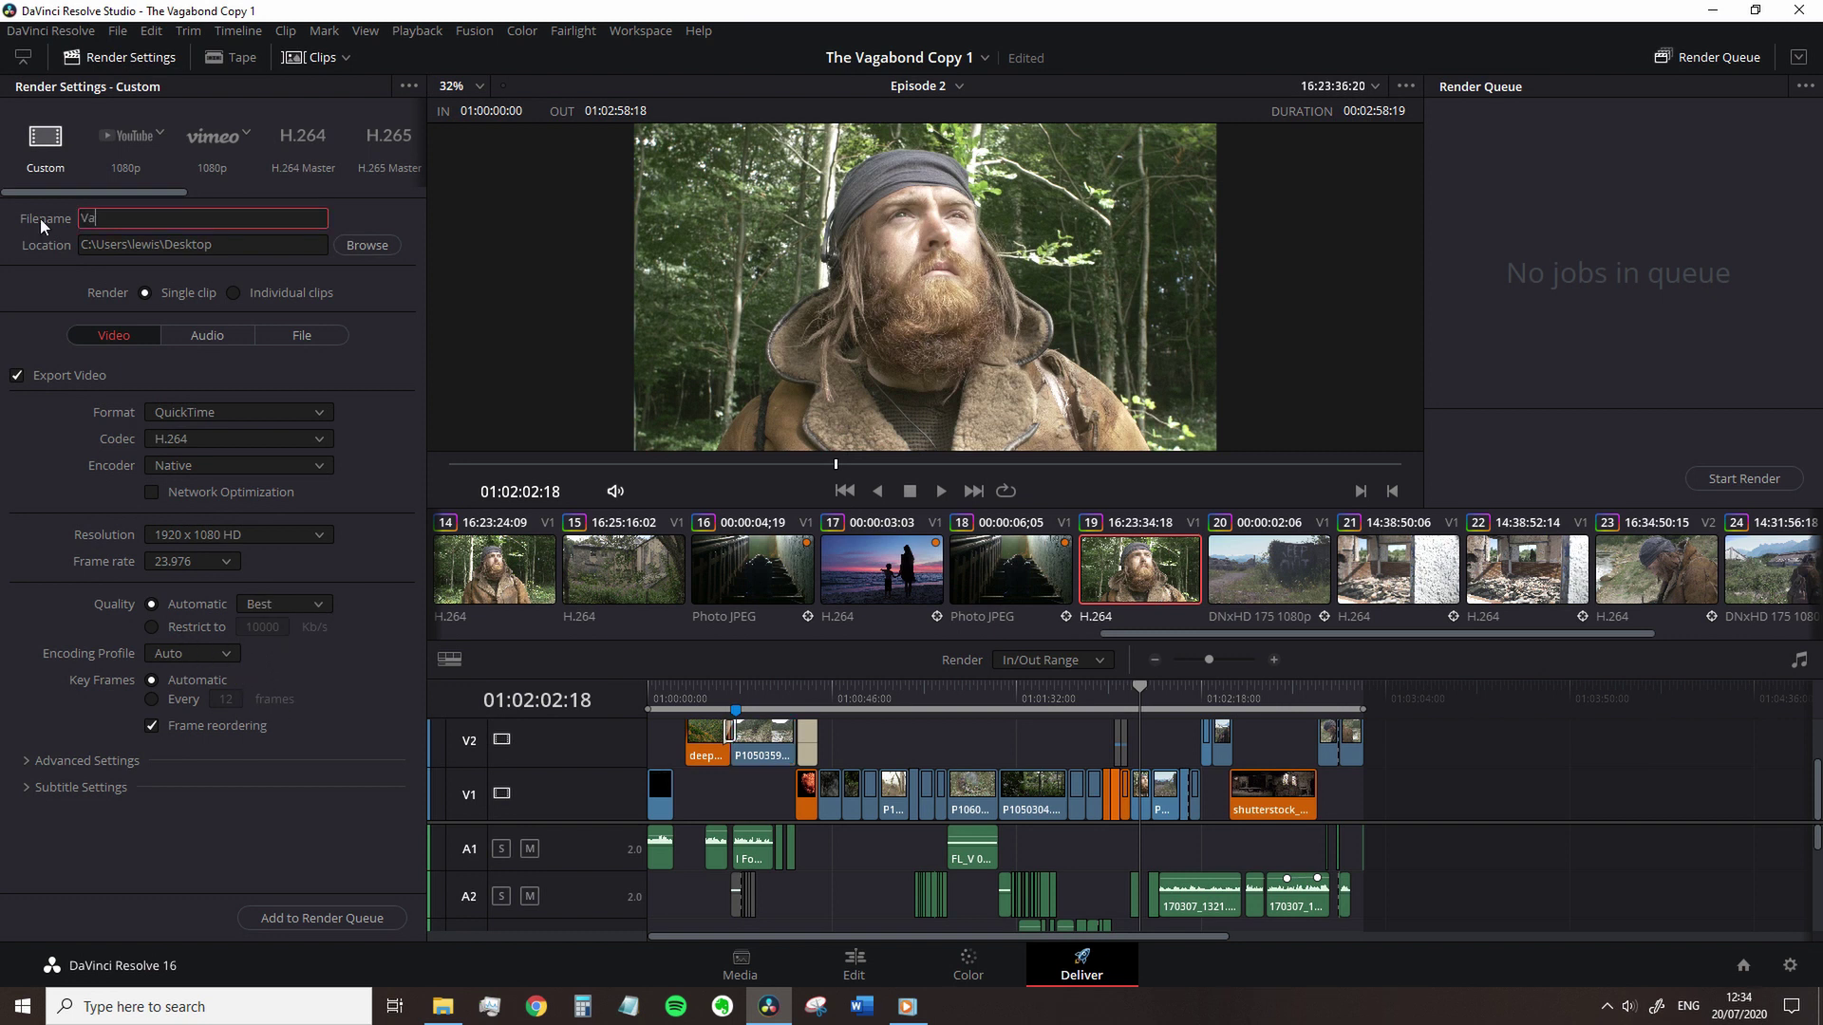
text(Vagabond P)
key(BackSpace)
text(Episode 2)
key(Return)
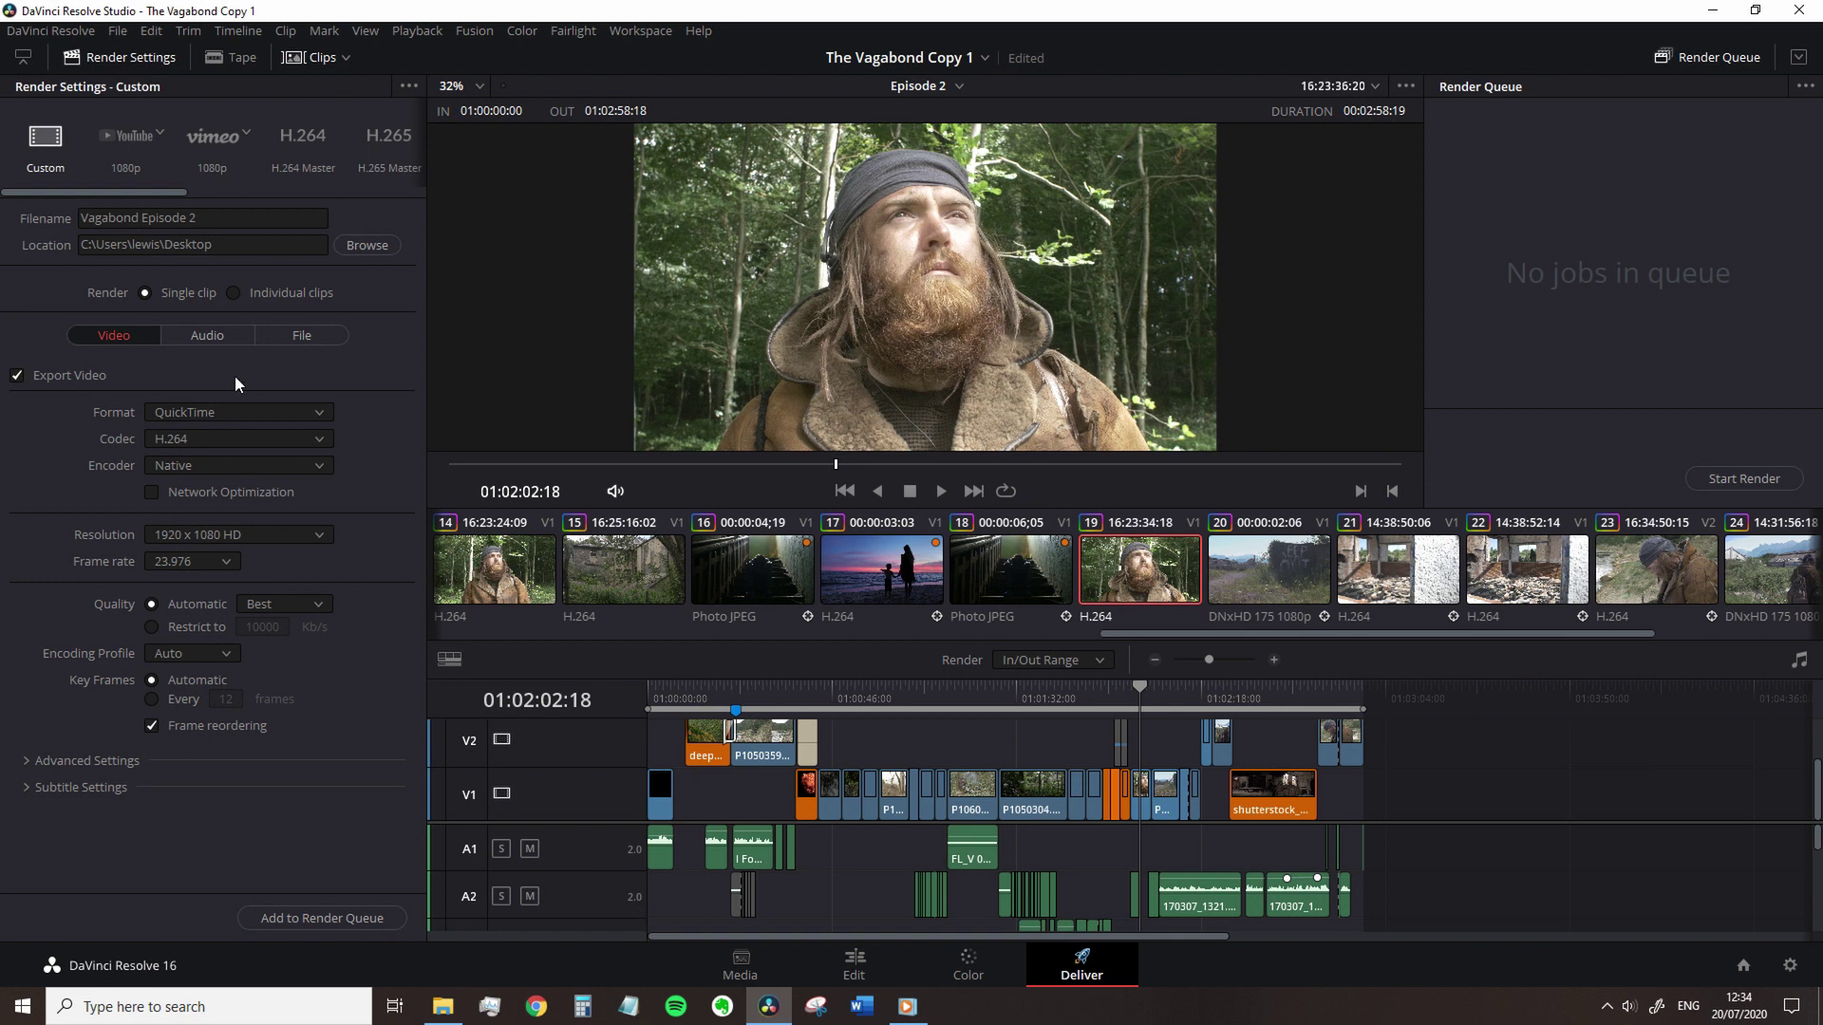
Review the Audio and File settings tabs, then return to Video
click(197, 336)
click(287, 334)
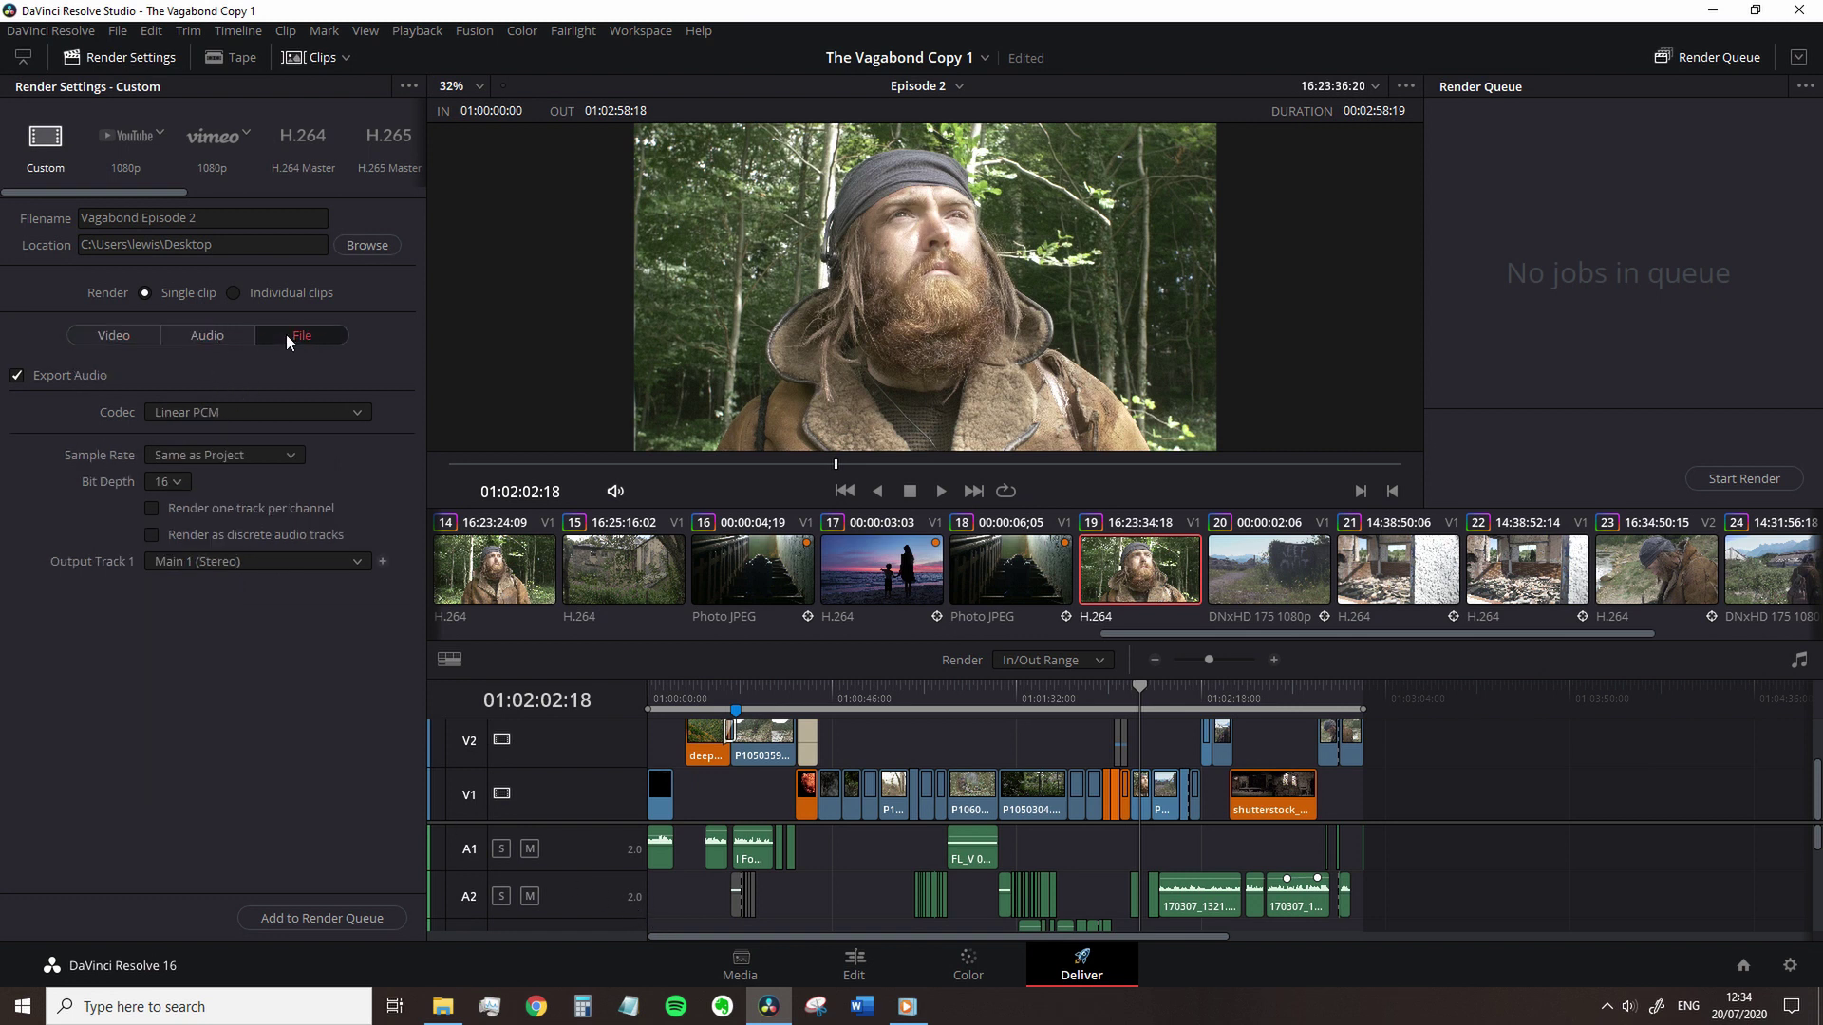
click(211, 335)
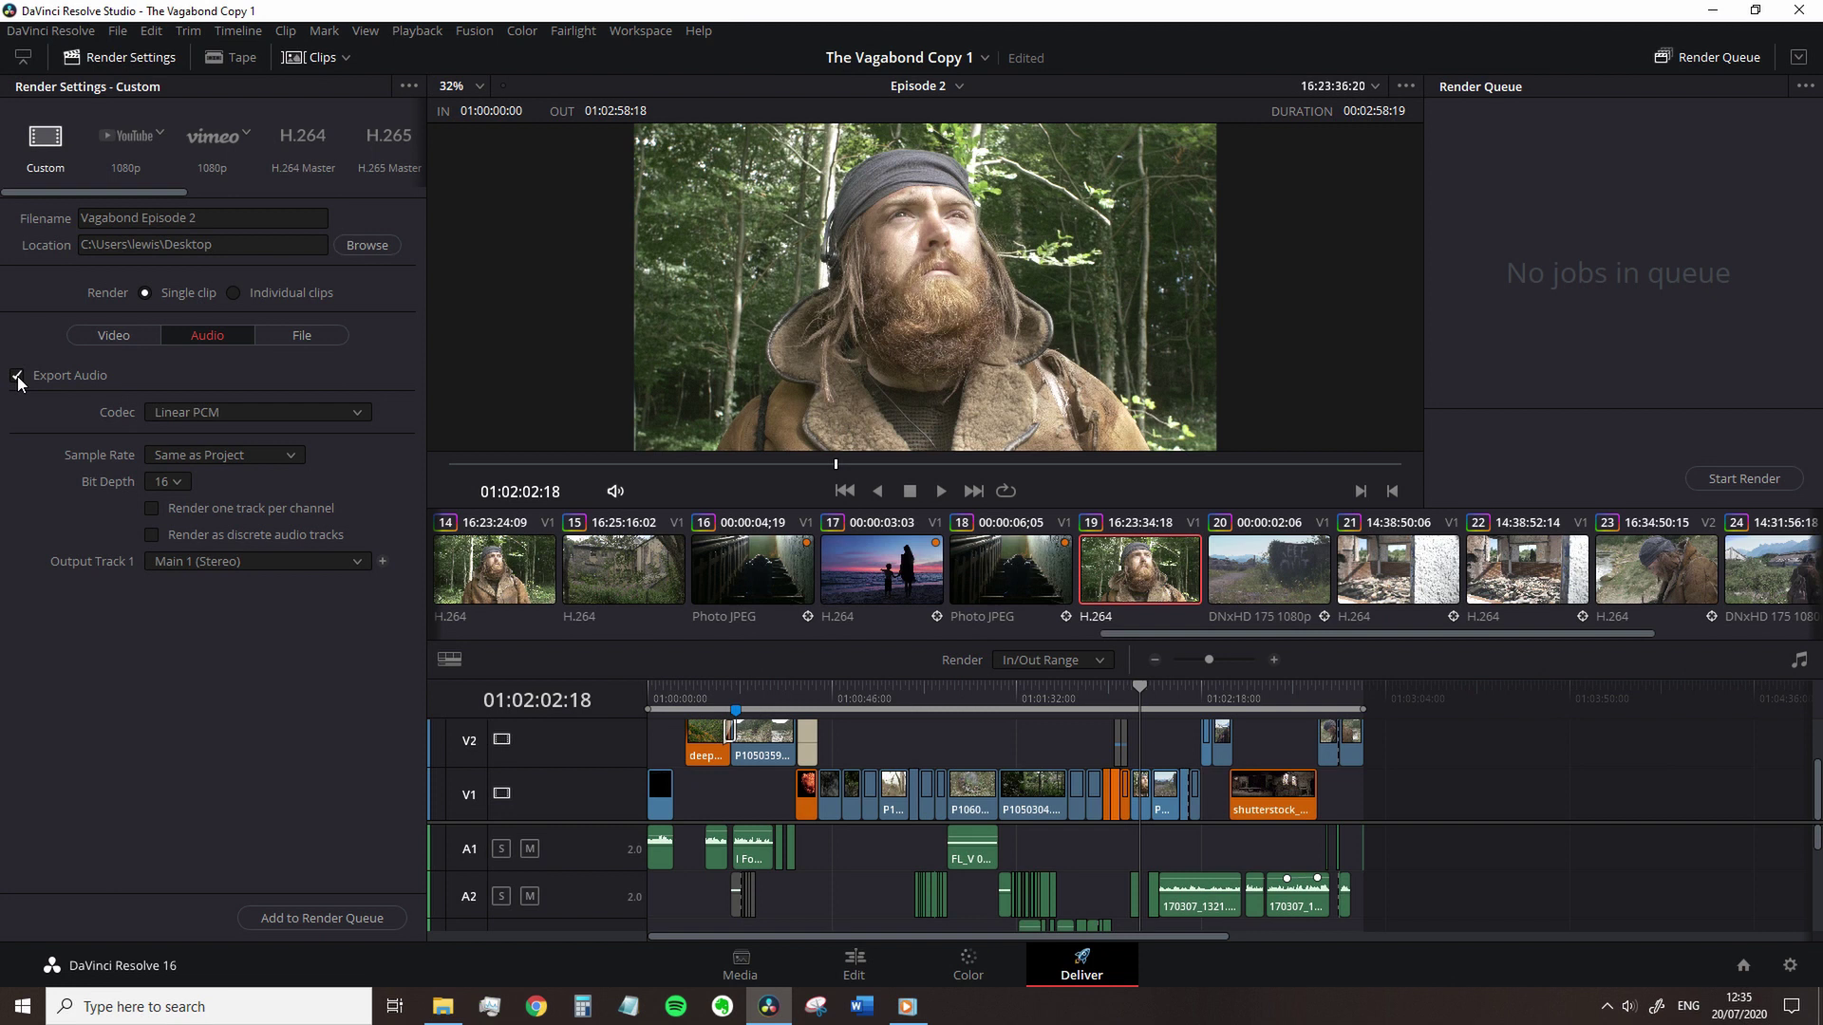
click(114, 335)
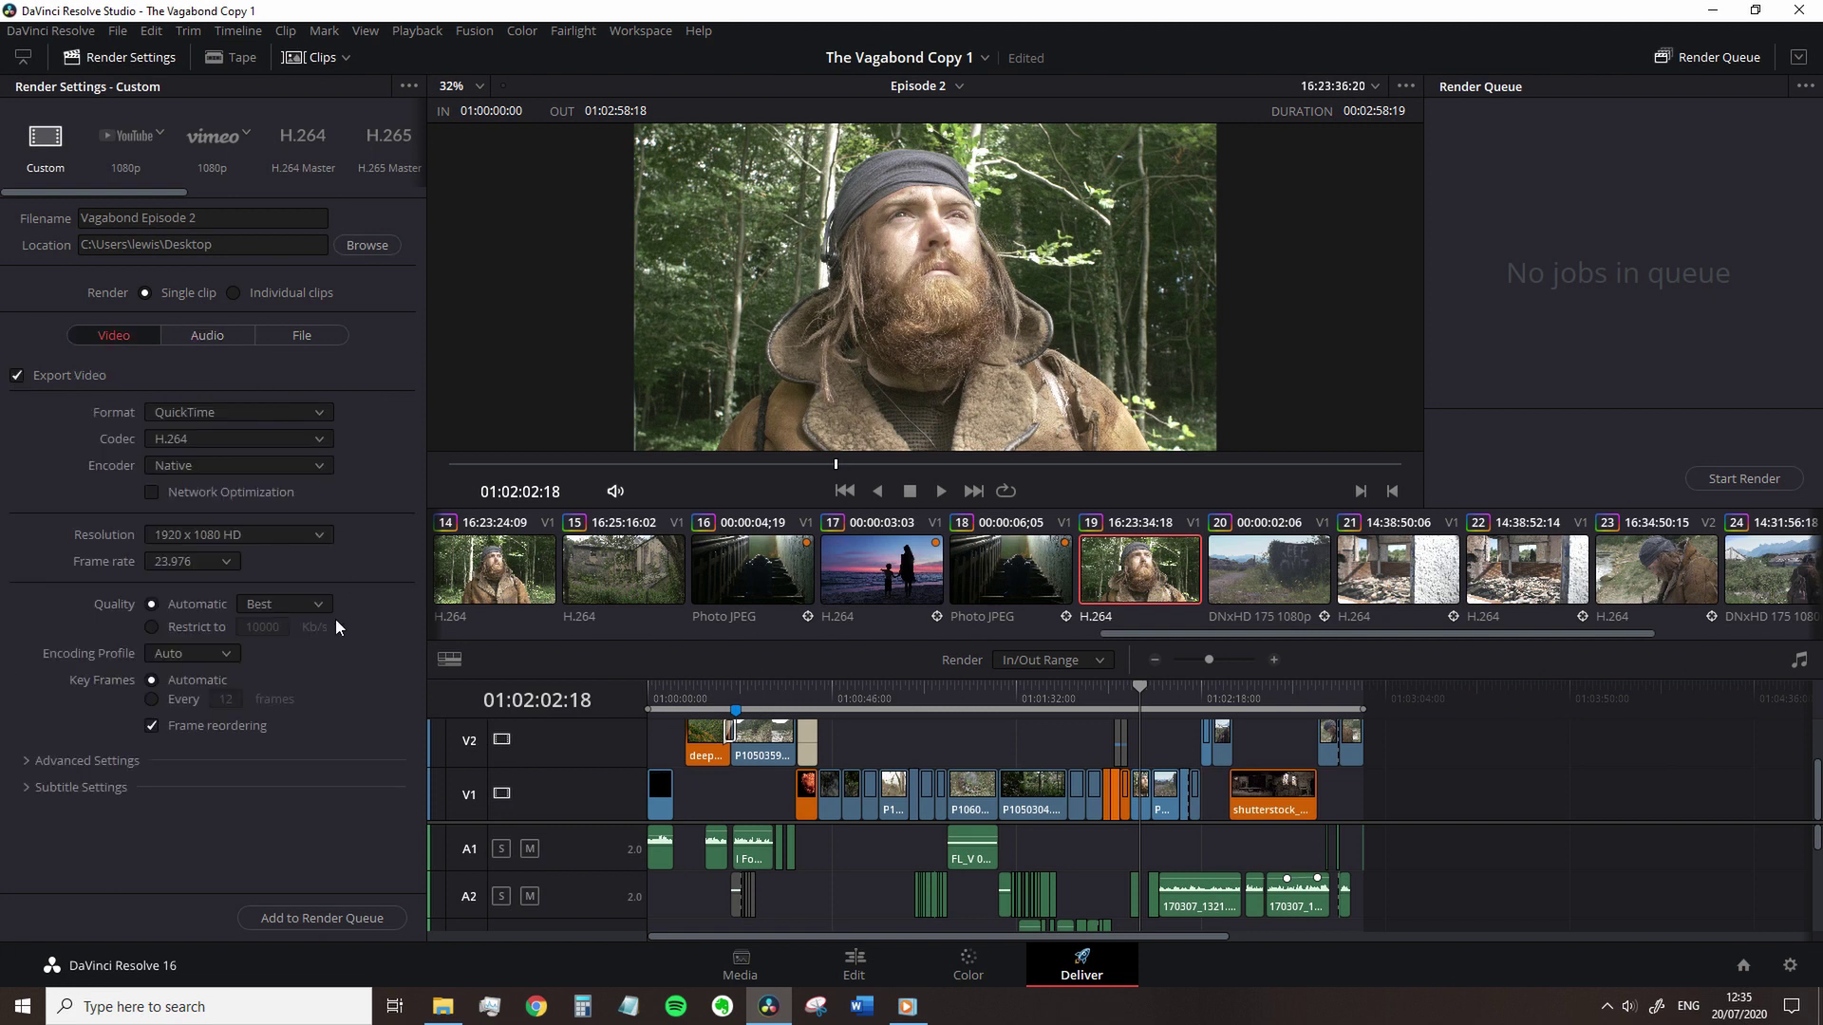
Switch the Render setting from Entire Timeline to In/Out Range
click(1065, 660)
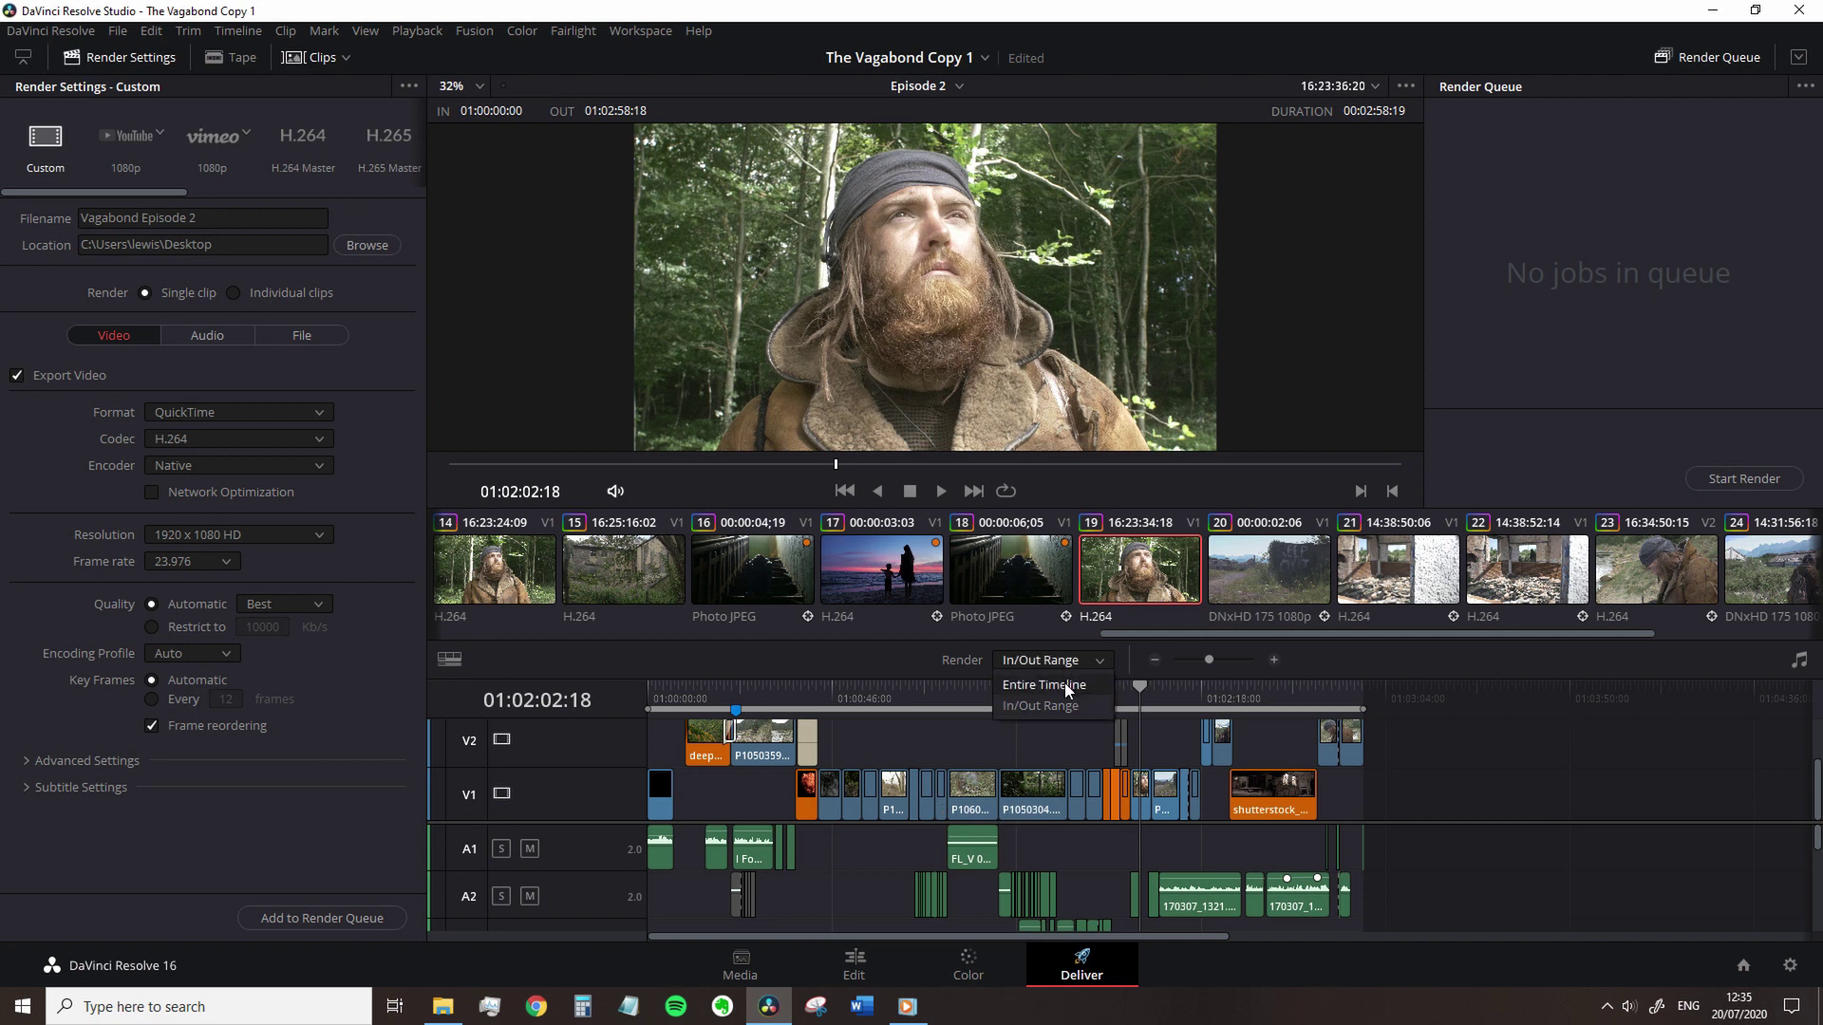
click(1044, 684)
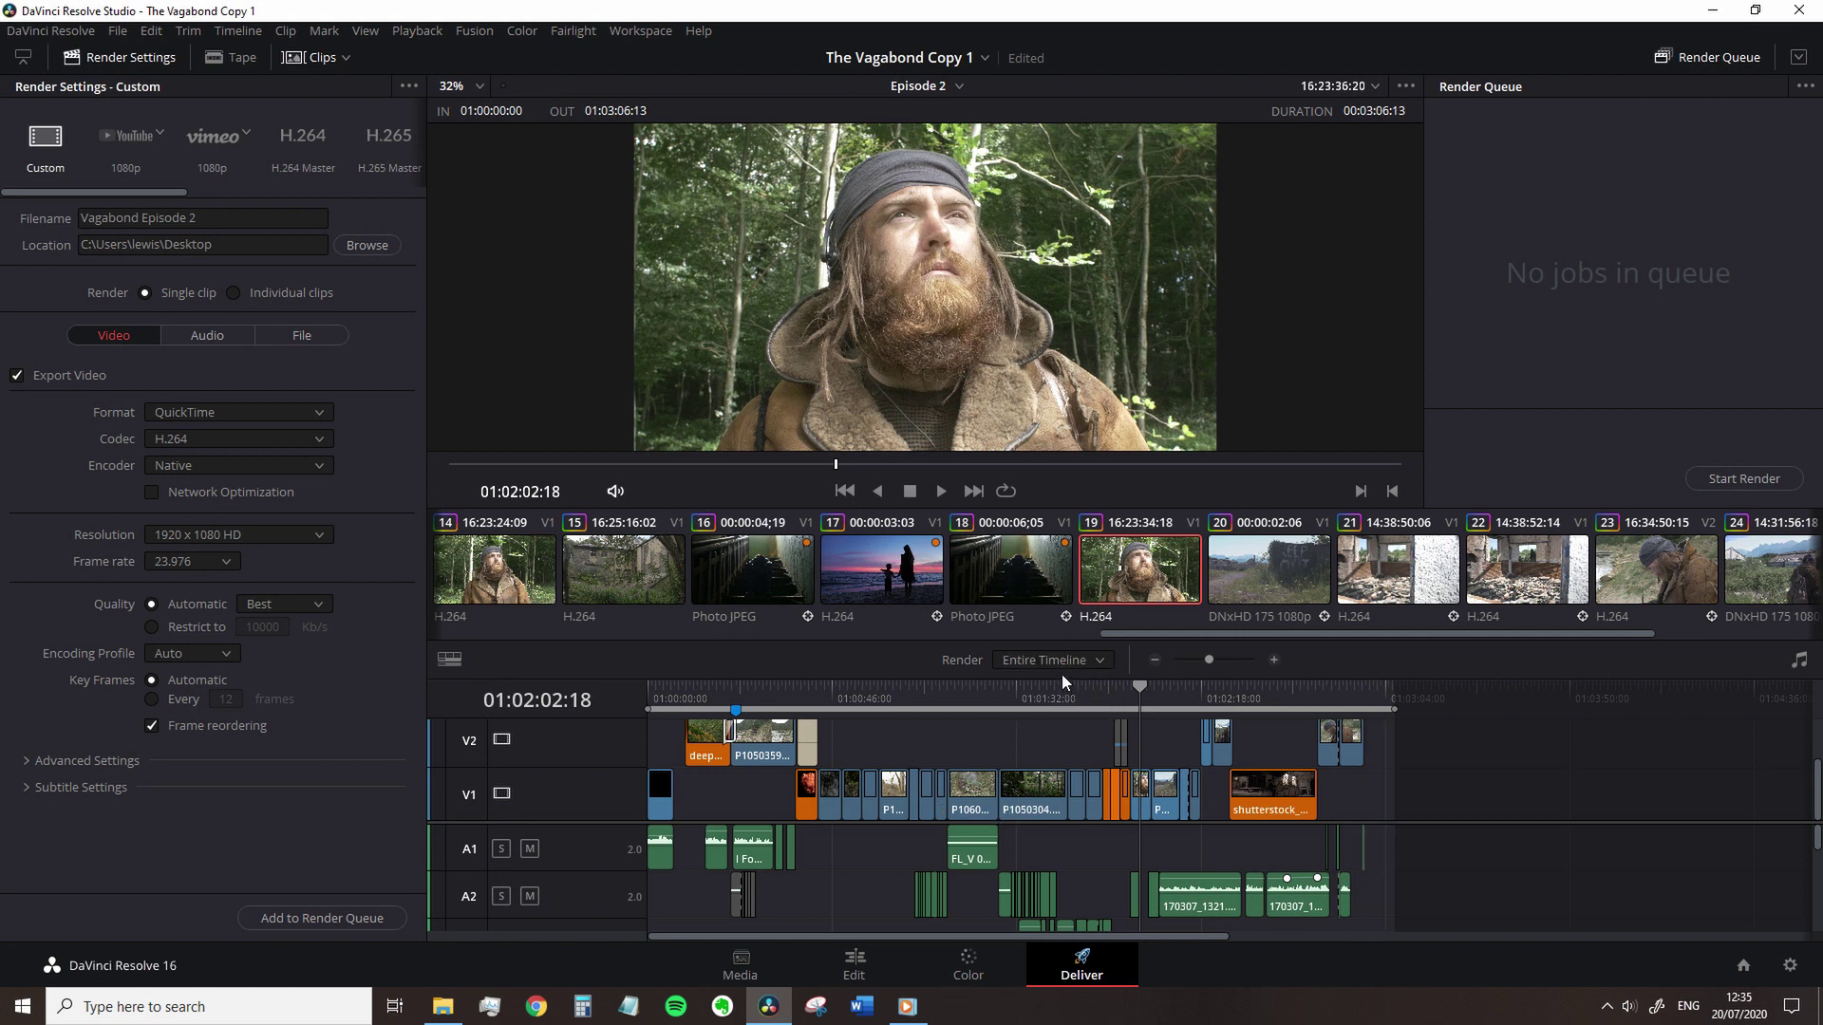
click(1061, 663)
click(1049, 705)
Mark the In point at 01:01:27:13 and the Out point at 01:01:54:02
drag(1011, 703, 1107, 716)
key(i)
key(o)
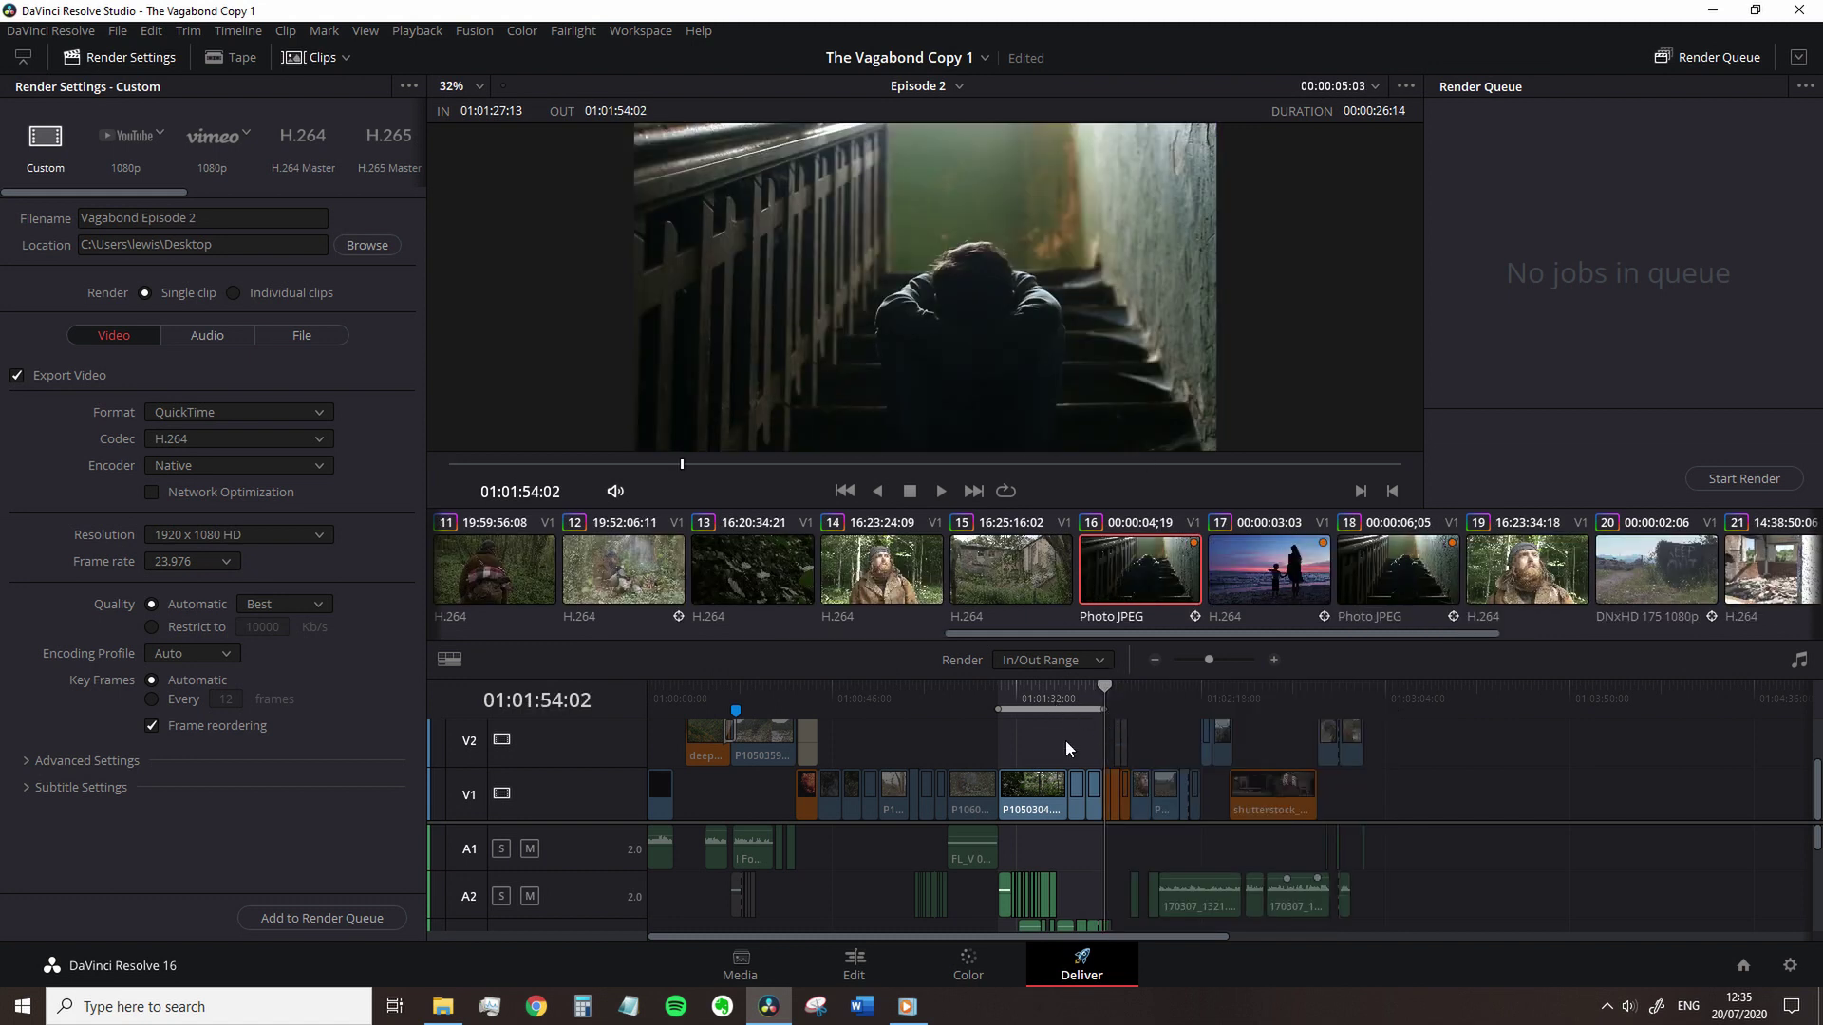
scroll(1042, 777, up, 4)
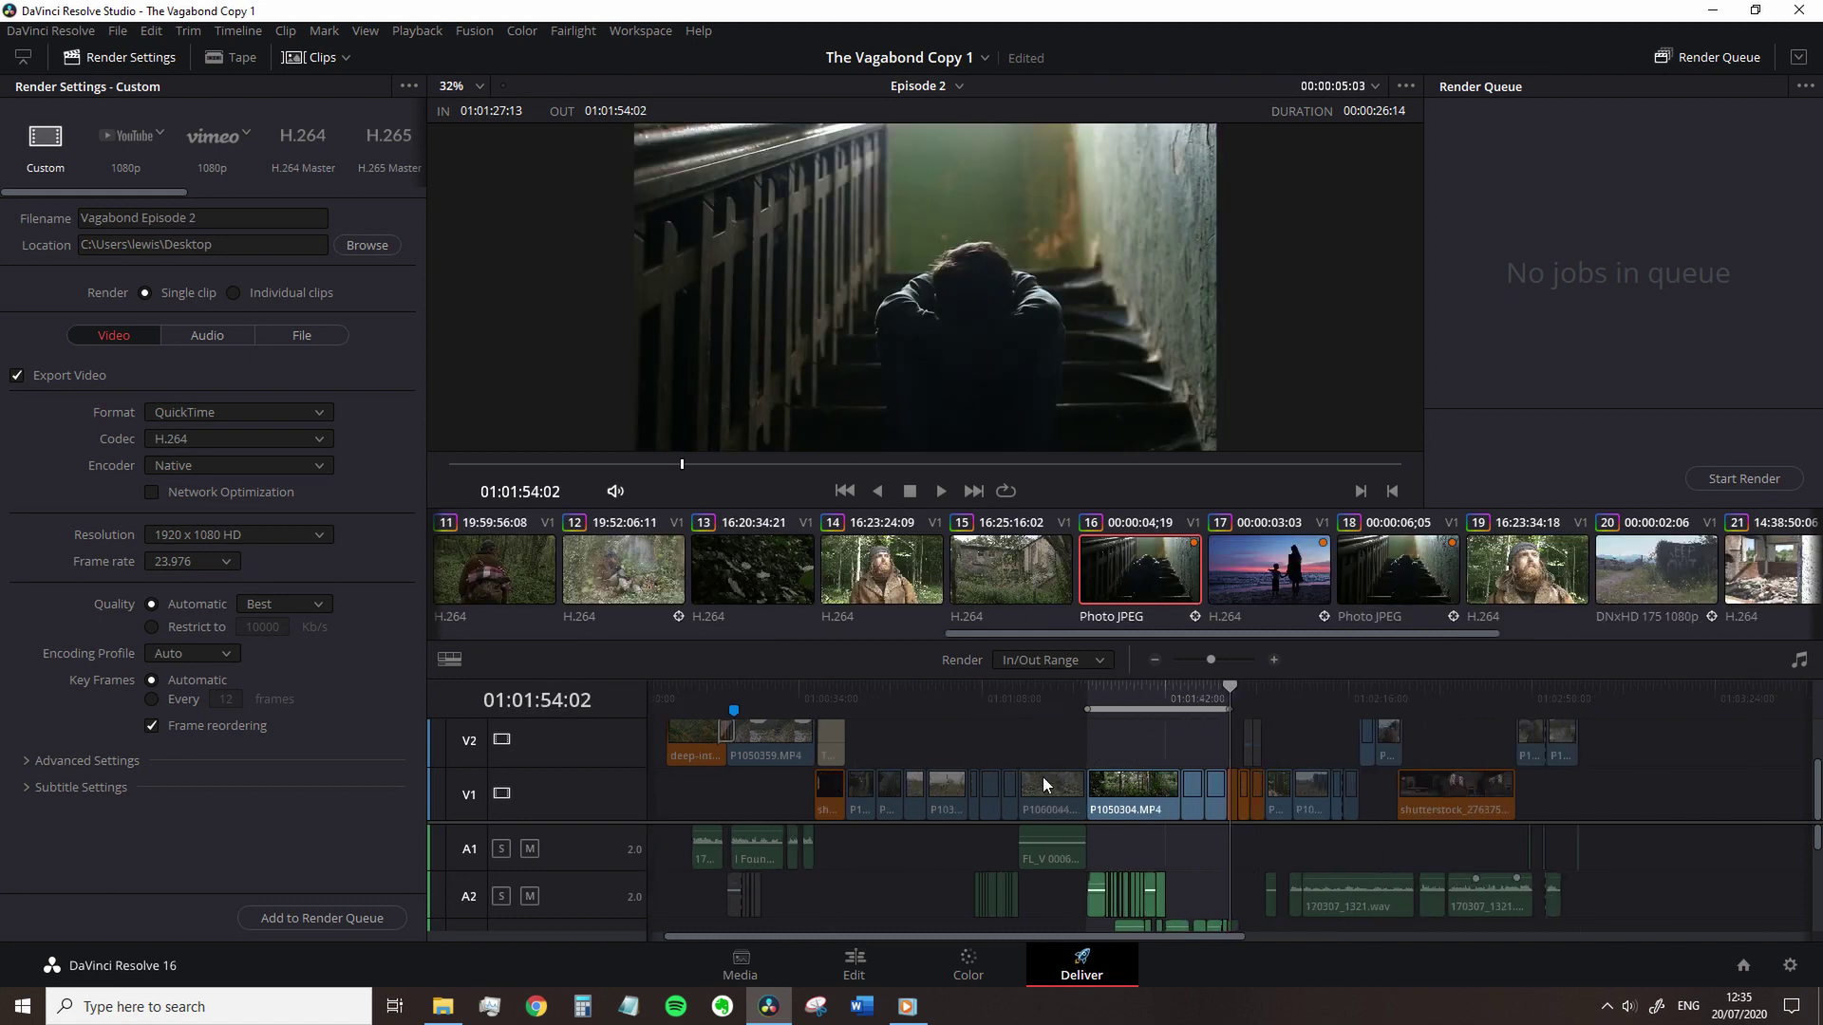
click(877, 695)
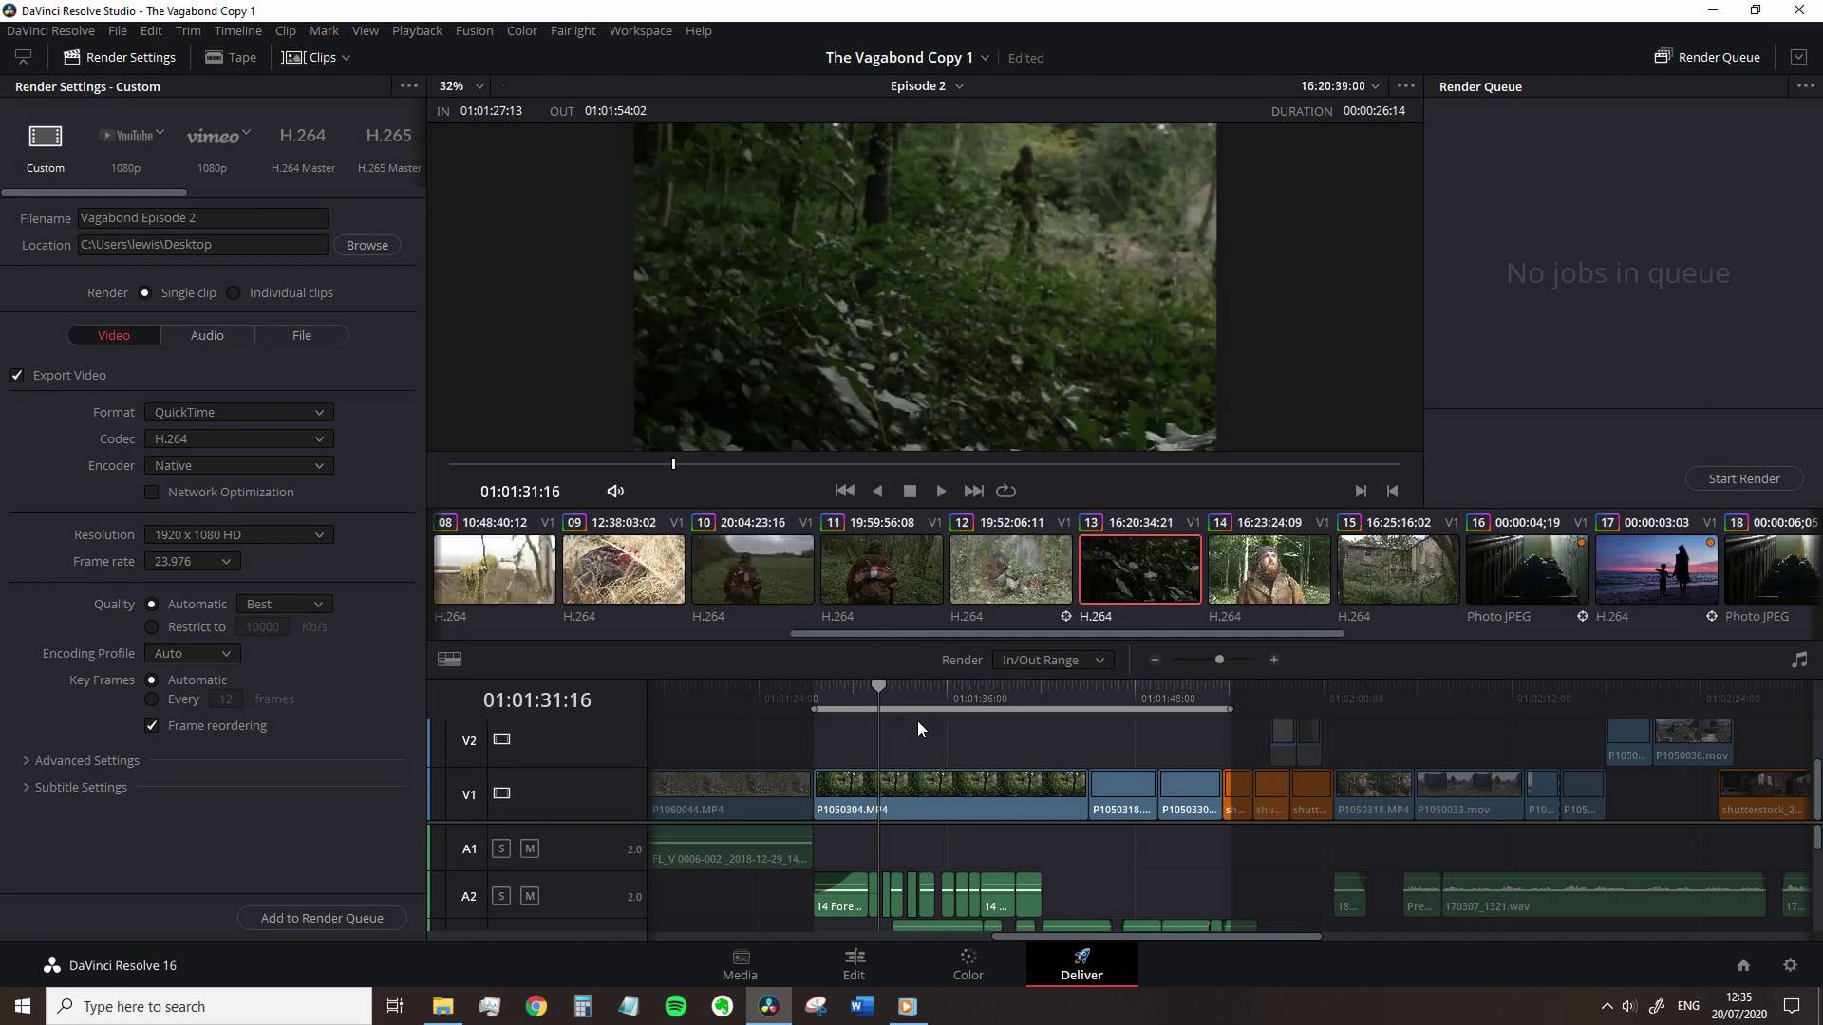
Queue the marked range, then mark and queue 01:00:44:10–01:01:03:06
click(302, 918)
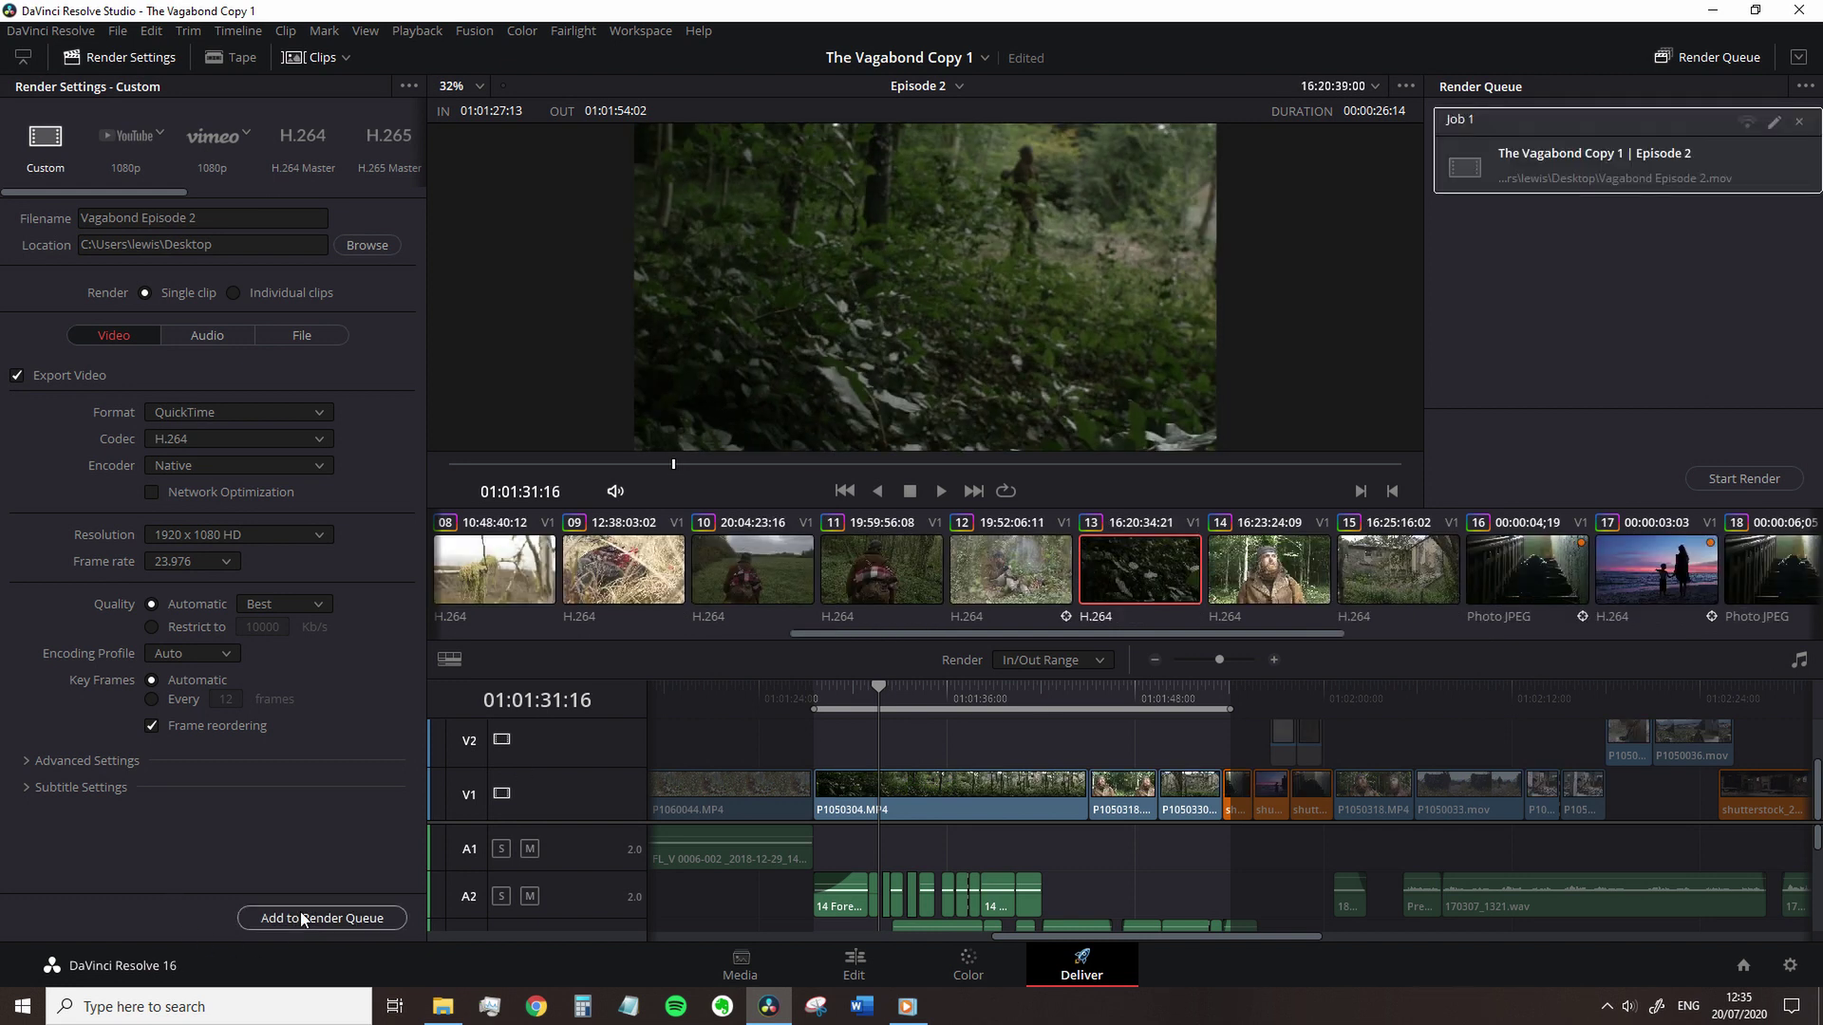
scroll(801, 761, down, 2)
drag(894, 687, 1012, 686)
key(i)
key(o)
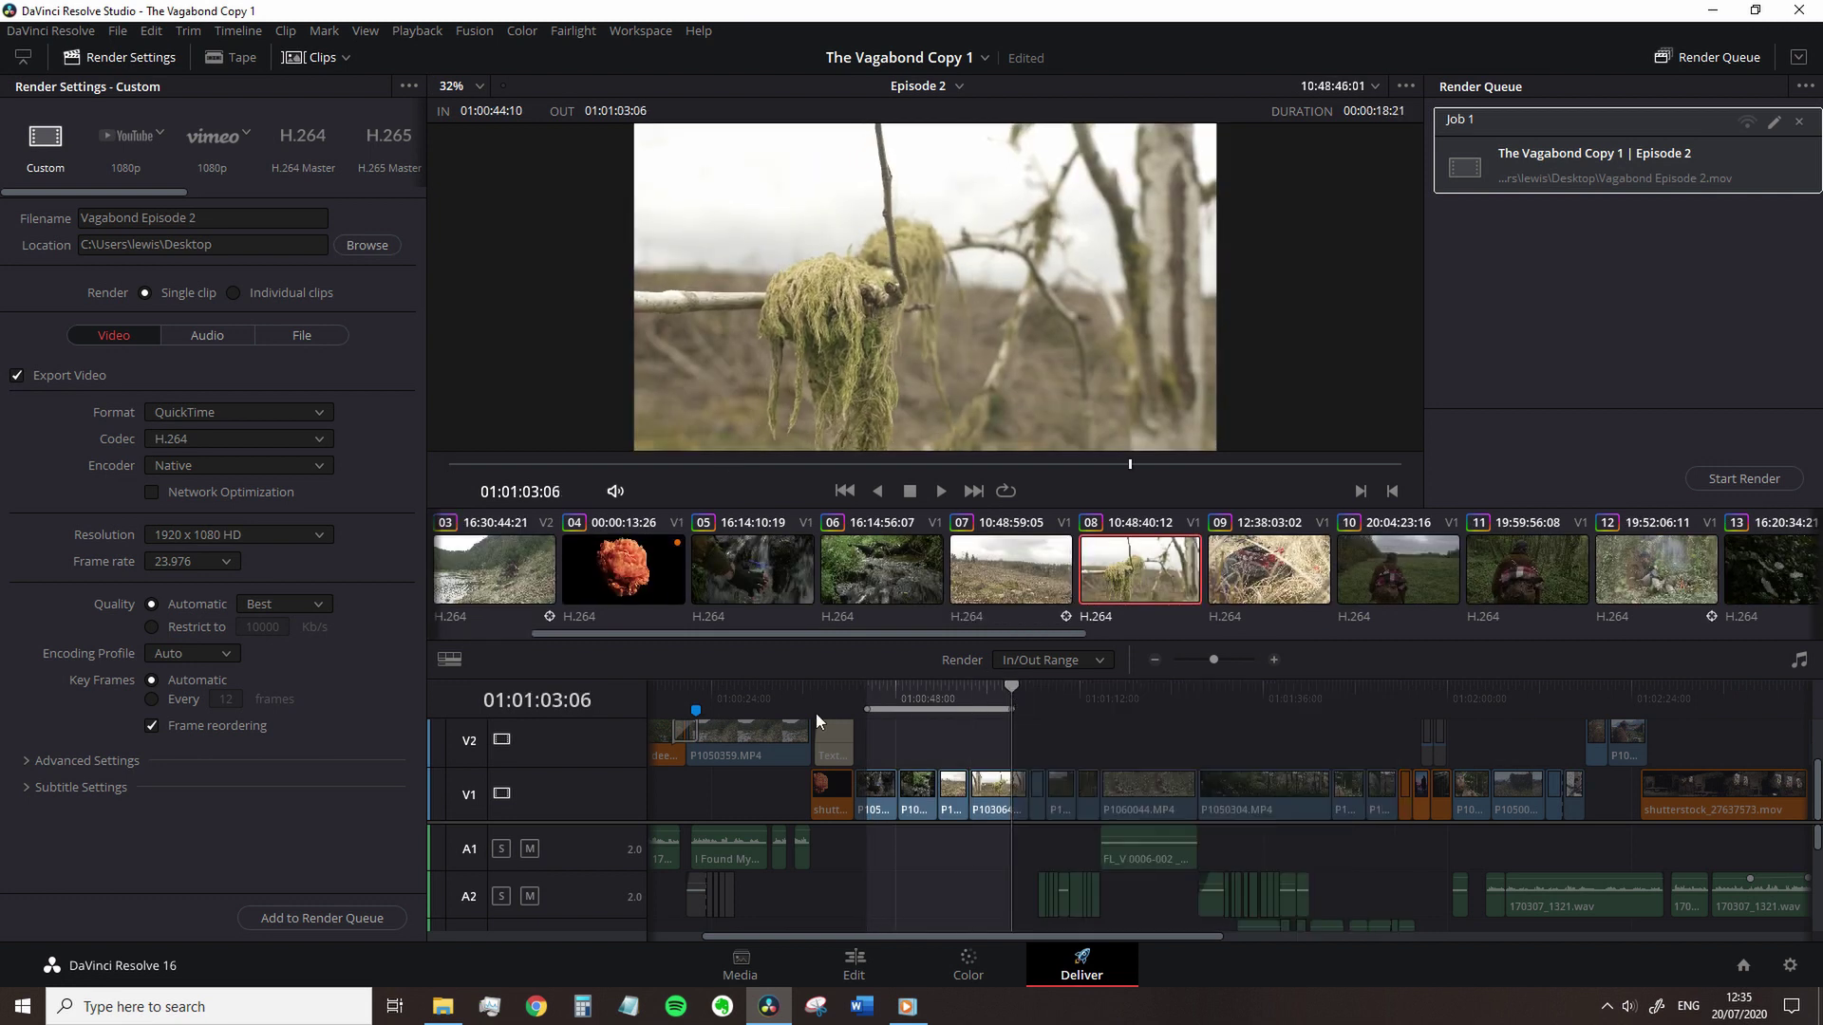
click(322, 918)
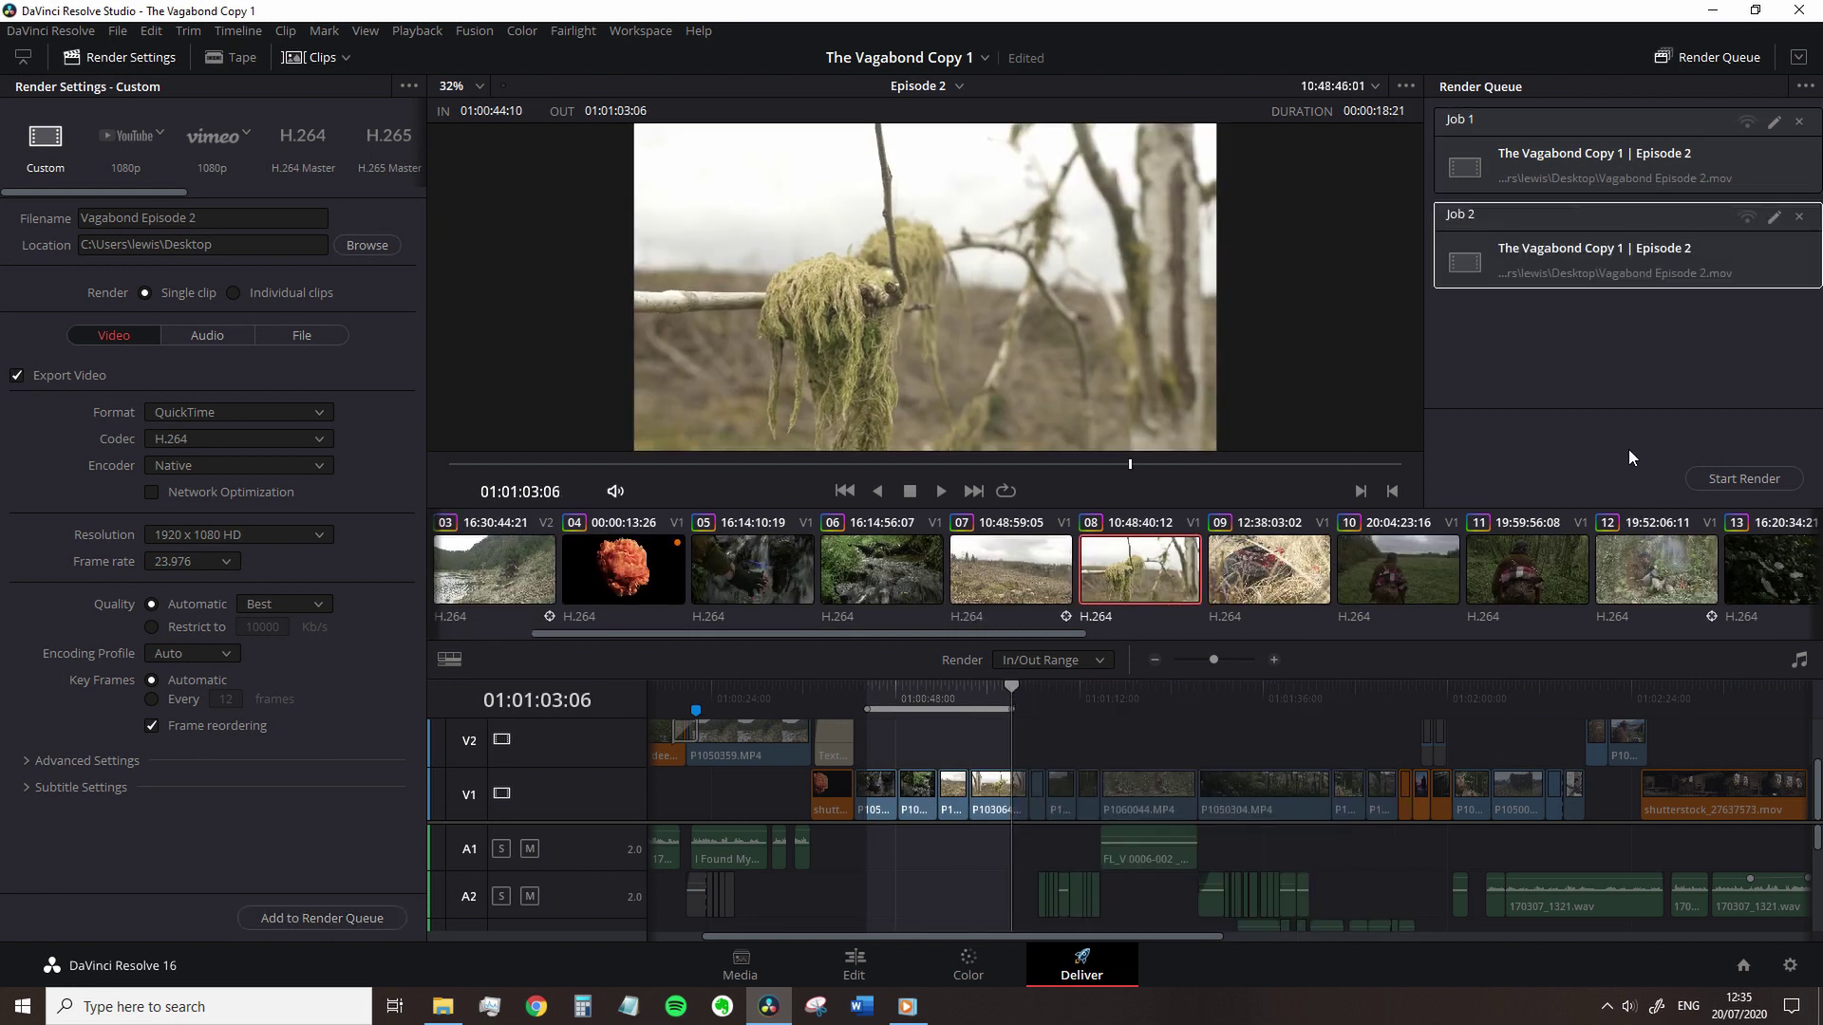
Queue the entire timeline as a third job and start rendering
click(1053, 663)
click(1056, 686)
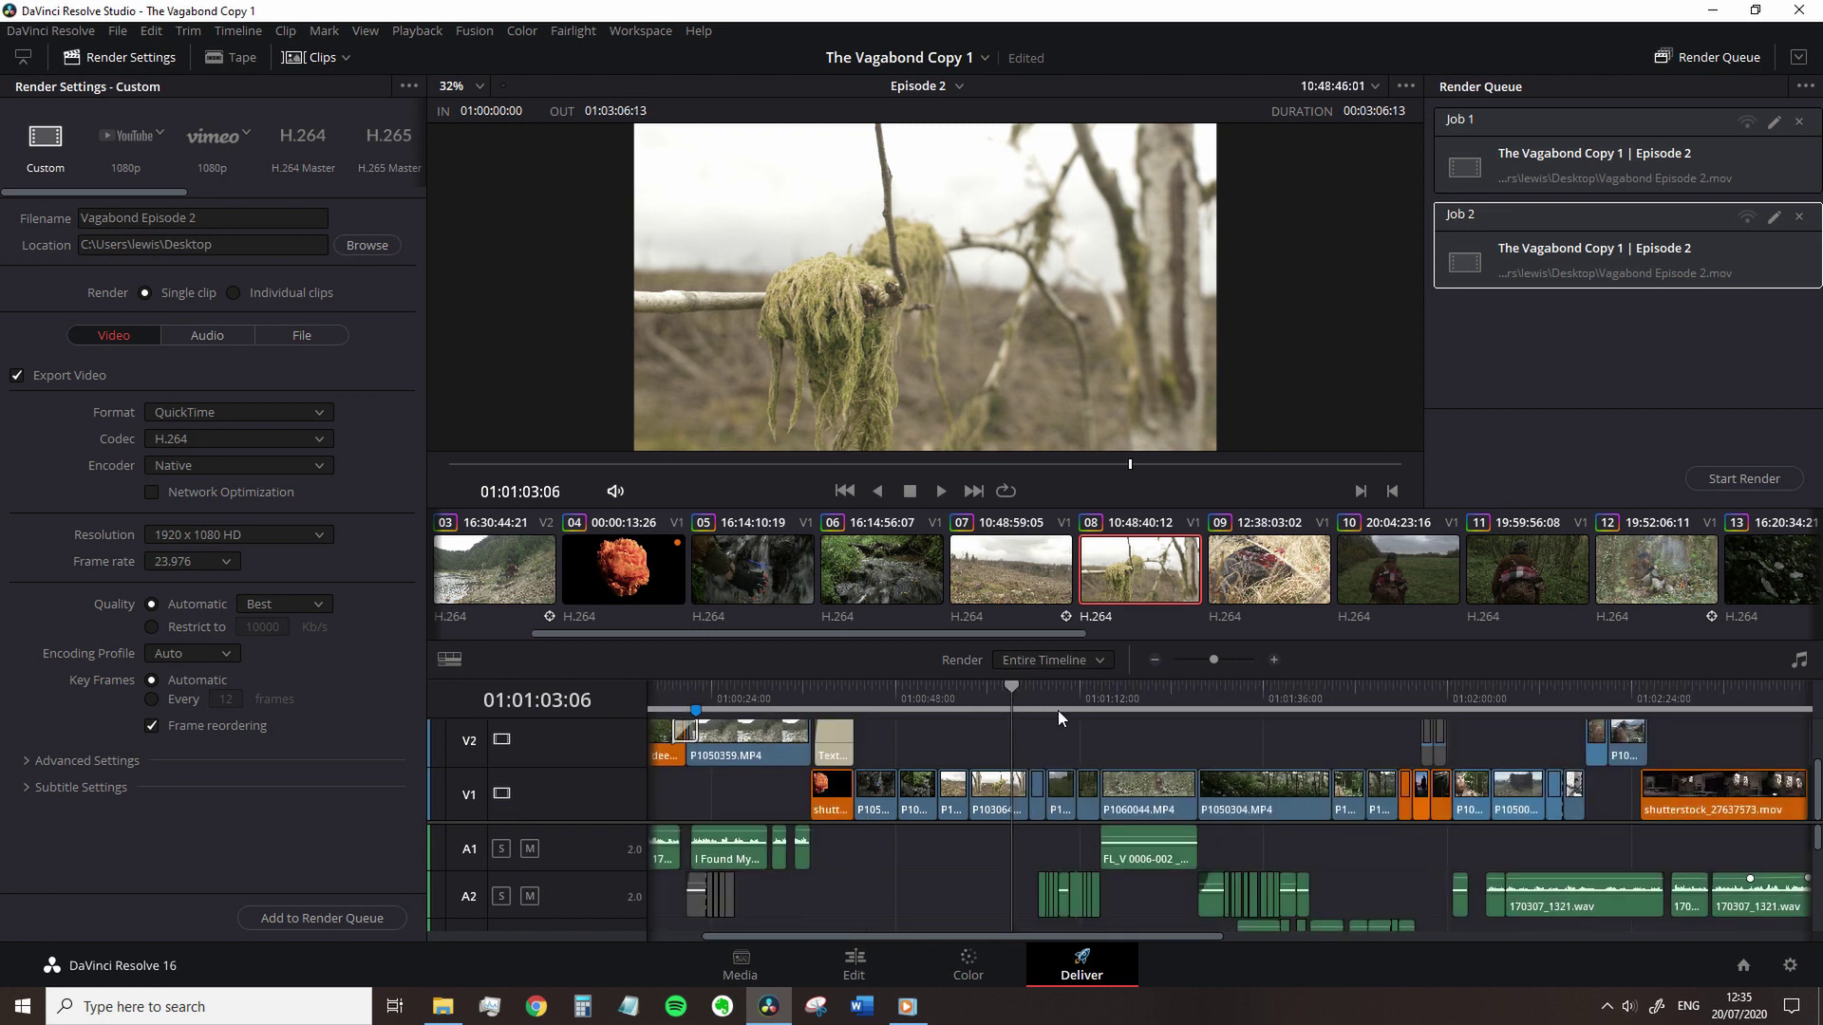
click(969, 696)
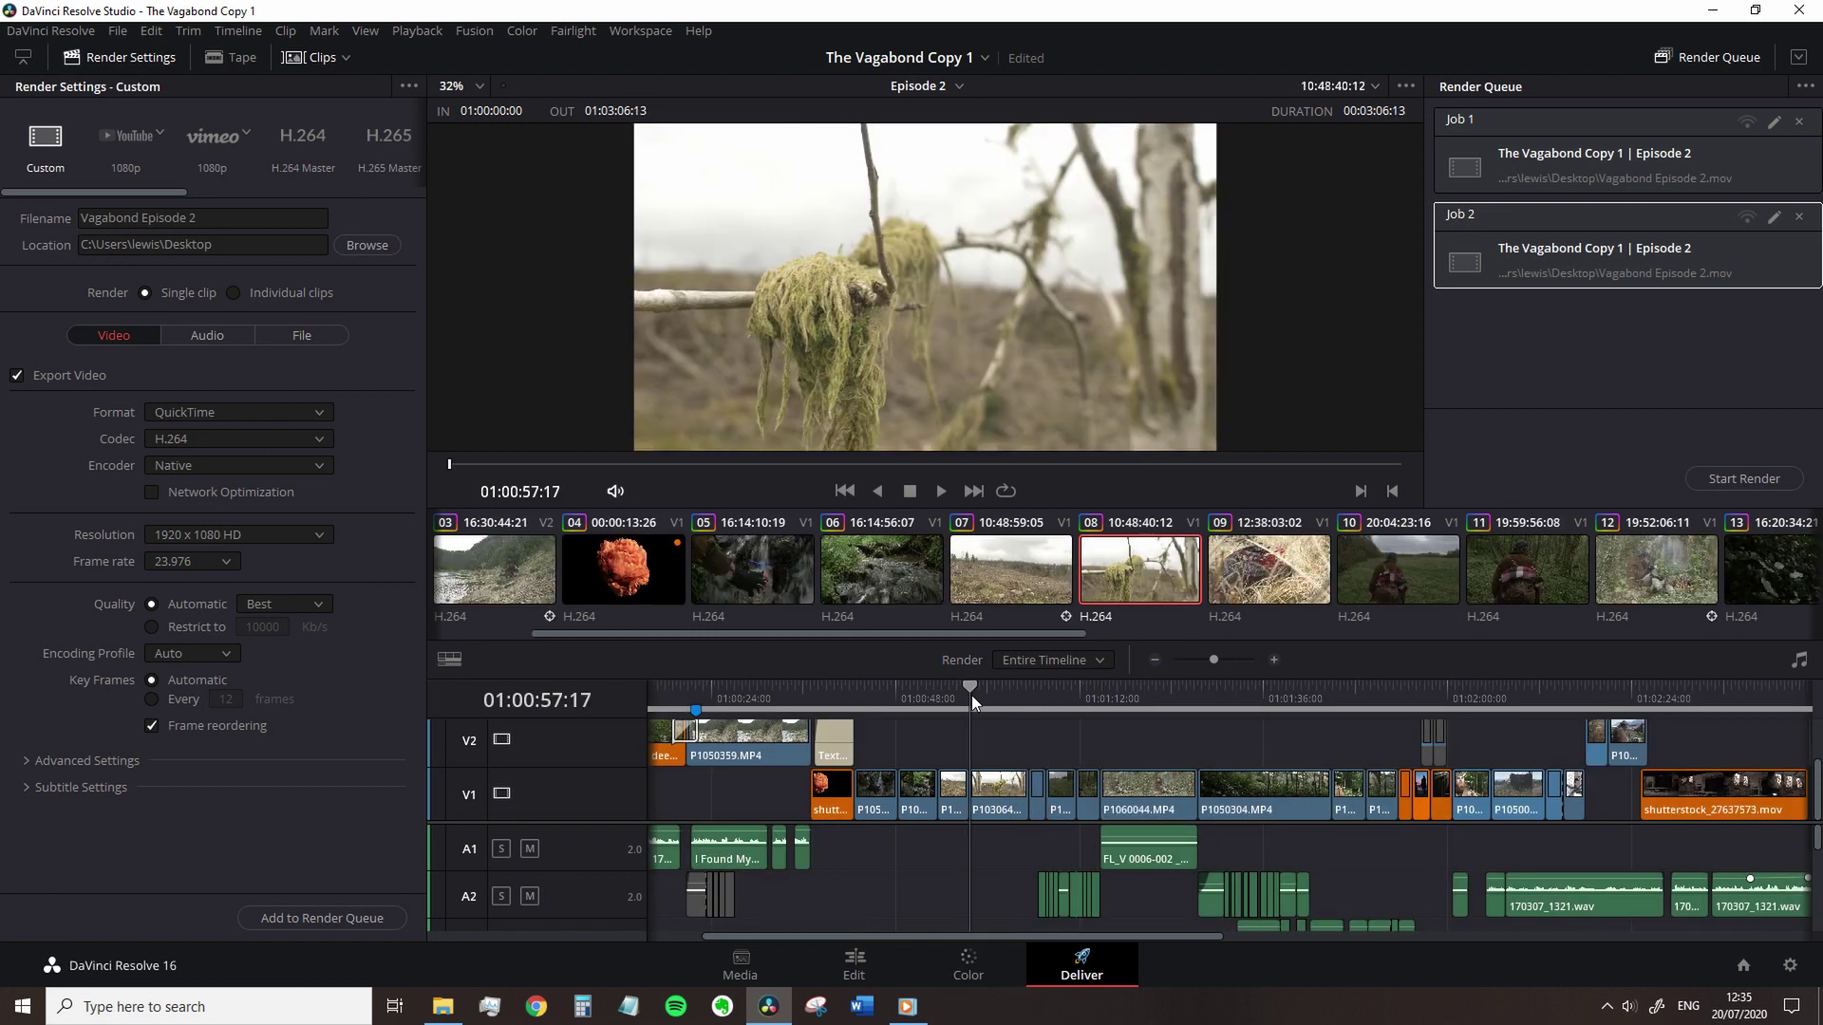
click(356, 915)
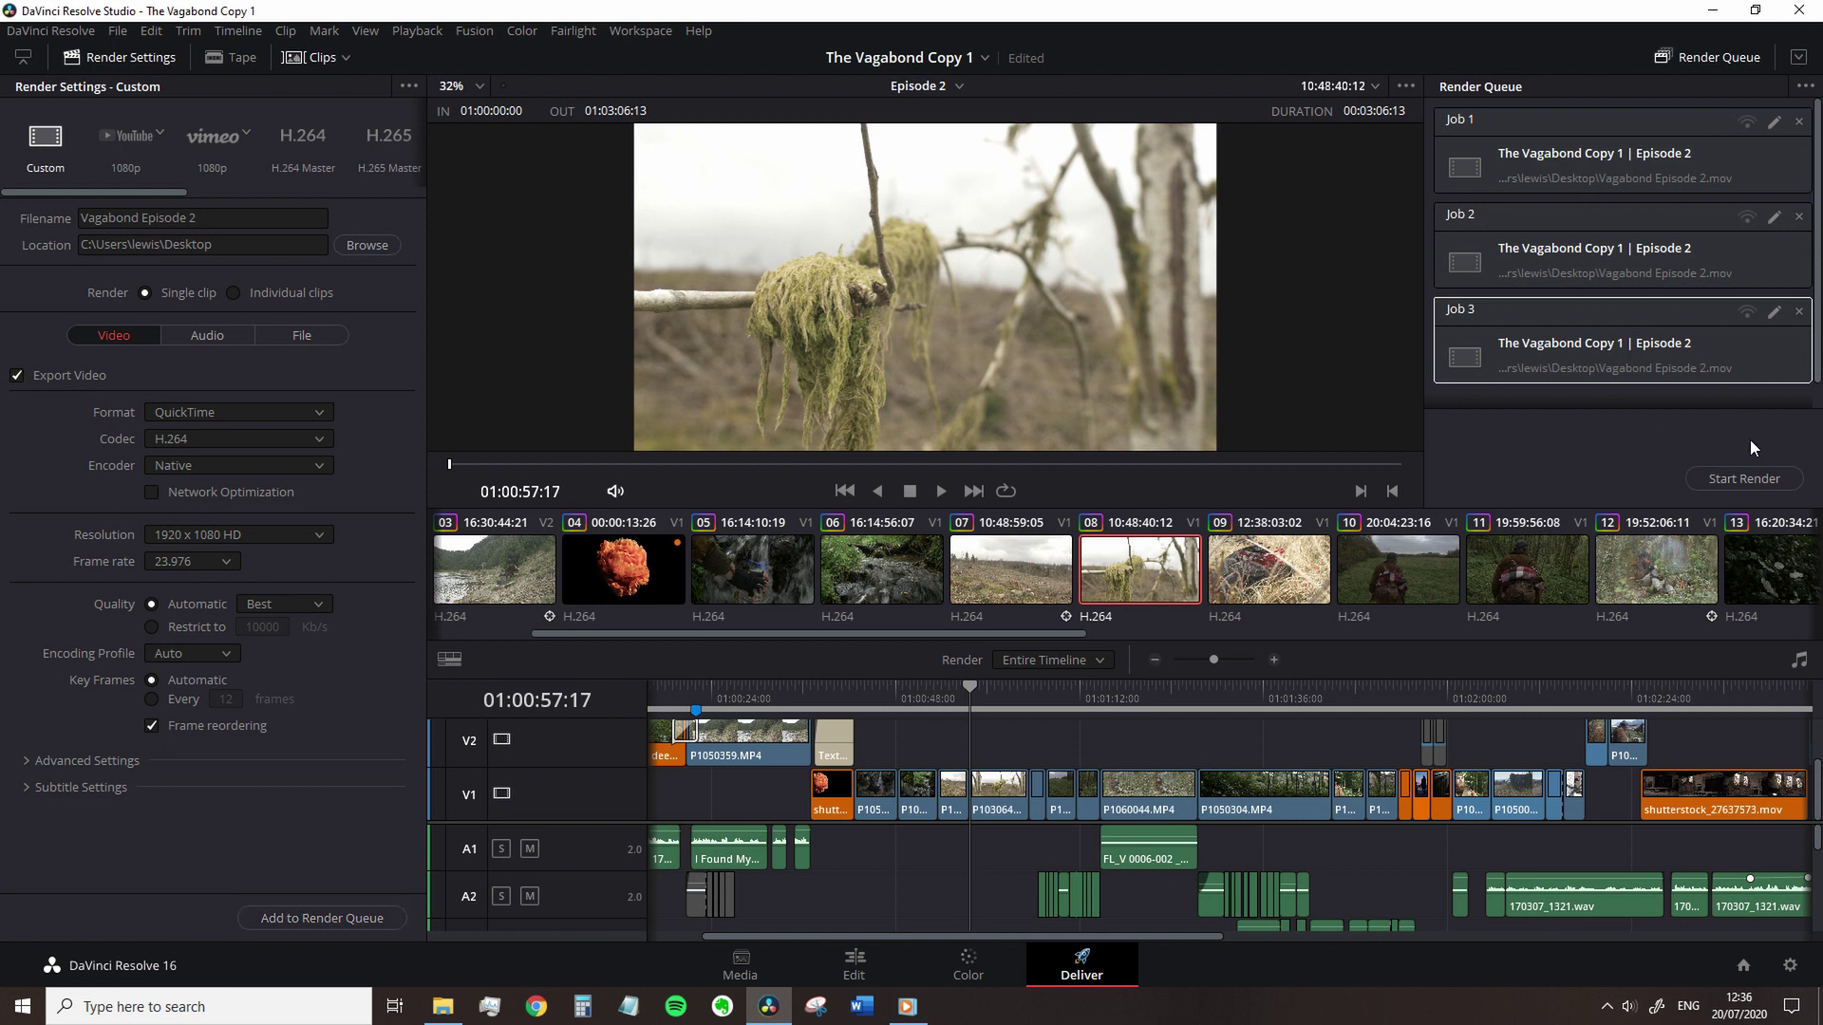
click(1741, 478)
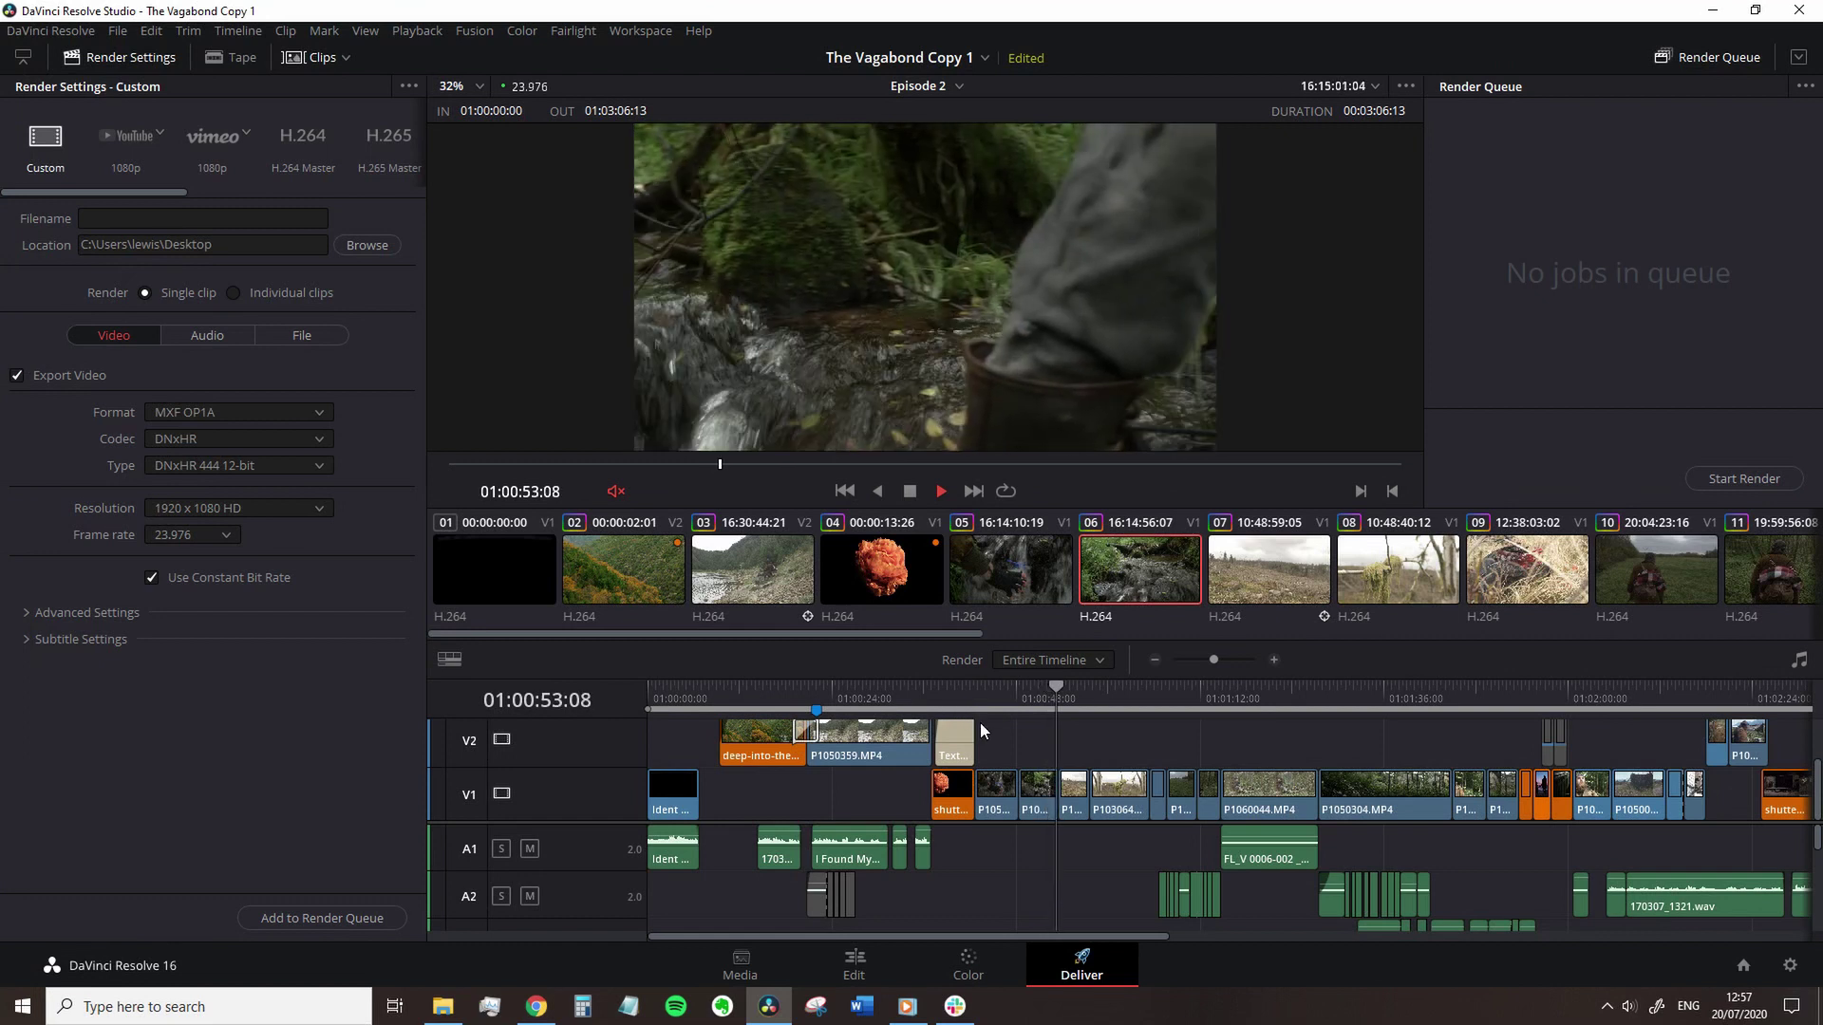
Move the playhead to 01:01:08:18, name the output 'Vagabond 2', and choose QuickTime format
click(1172, 708)
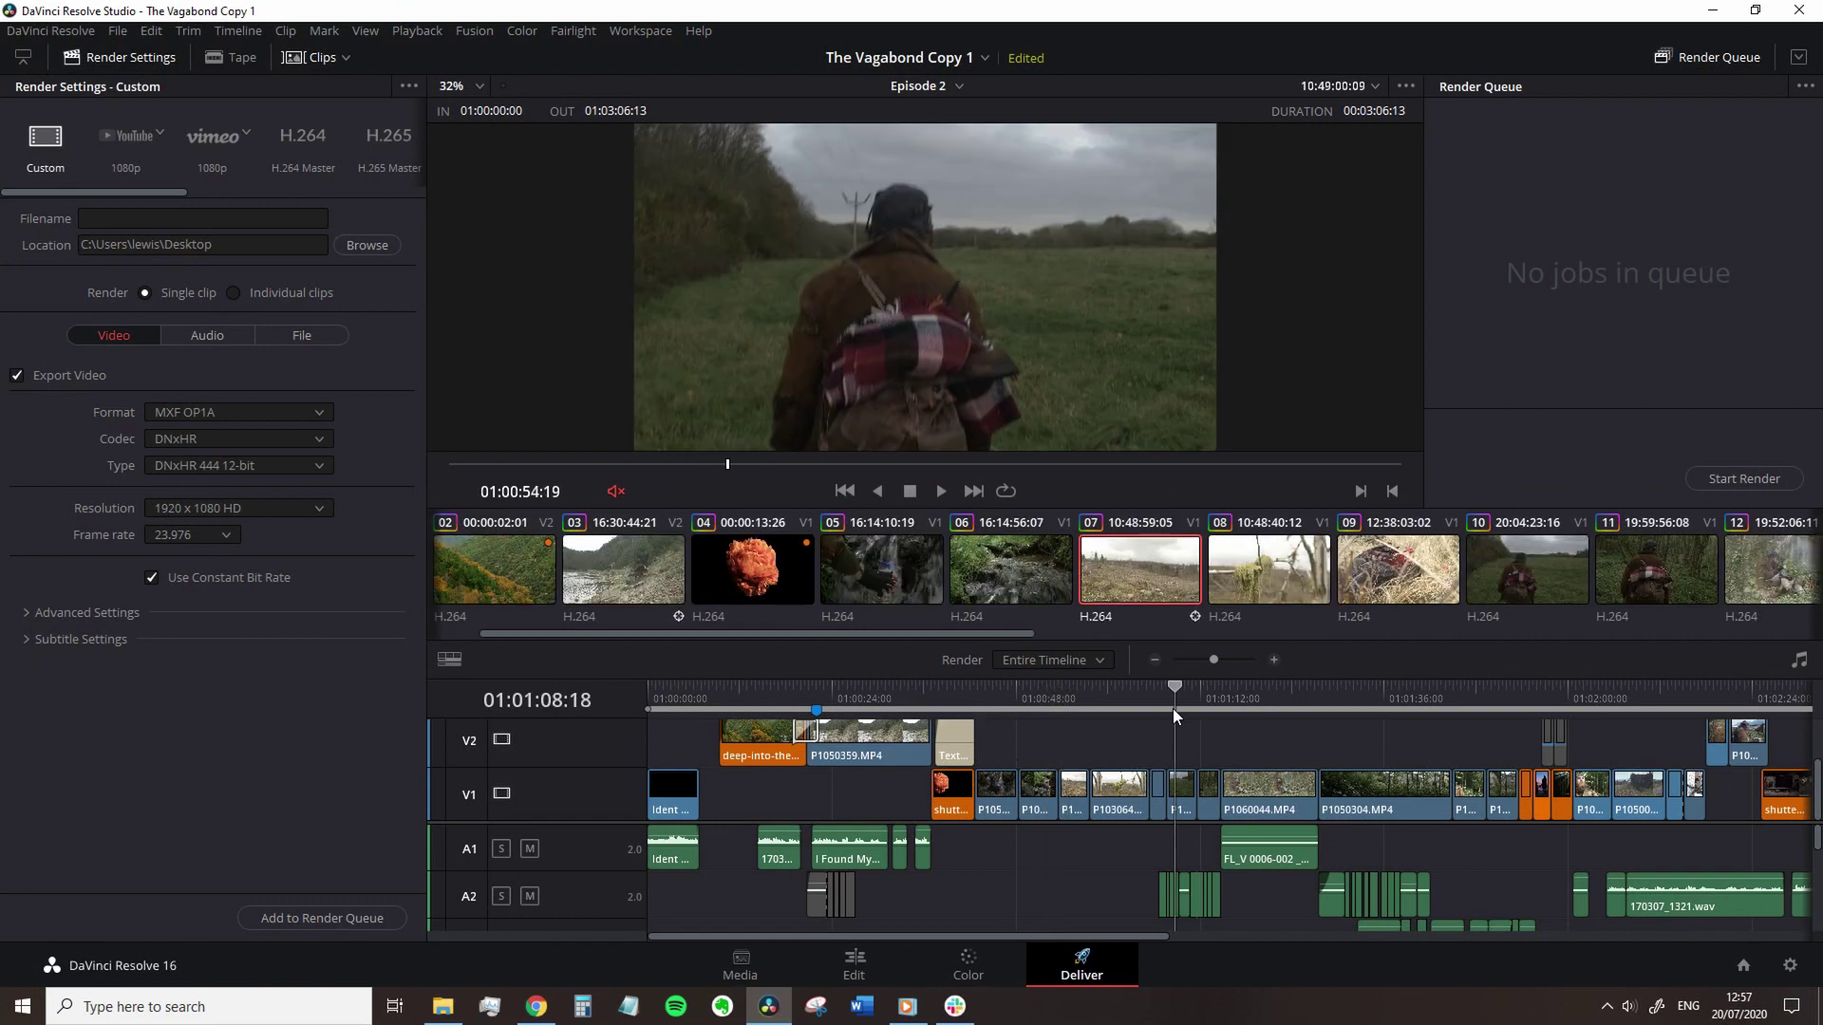
click(143, 219)
text(Vagabond)
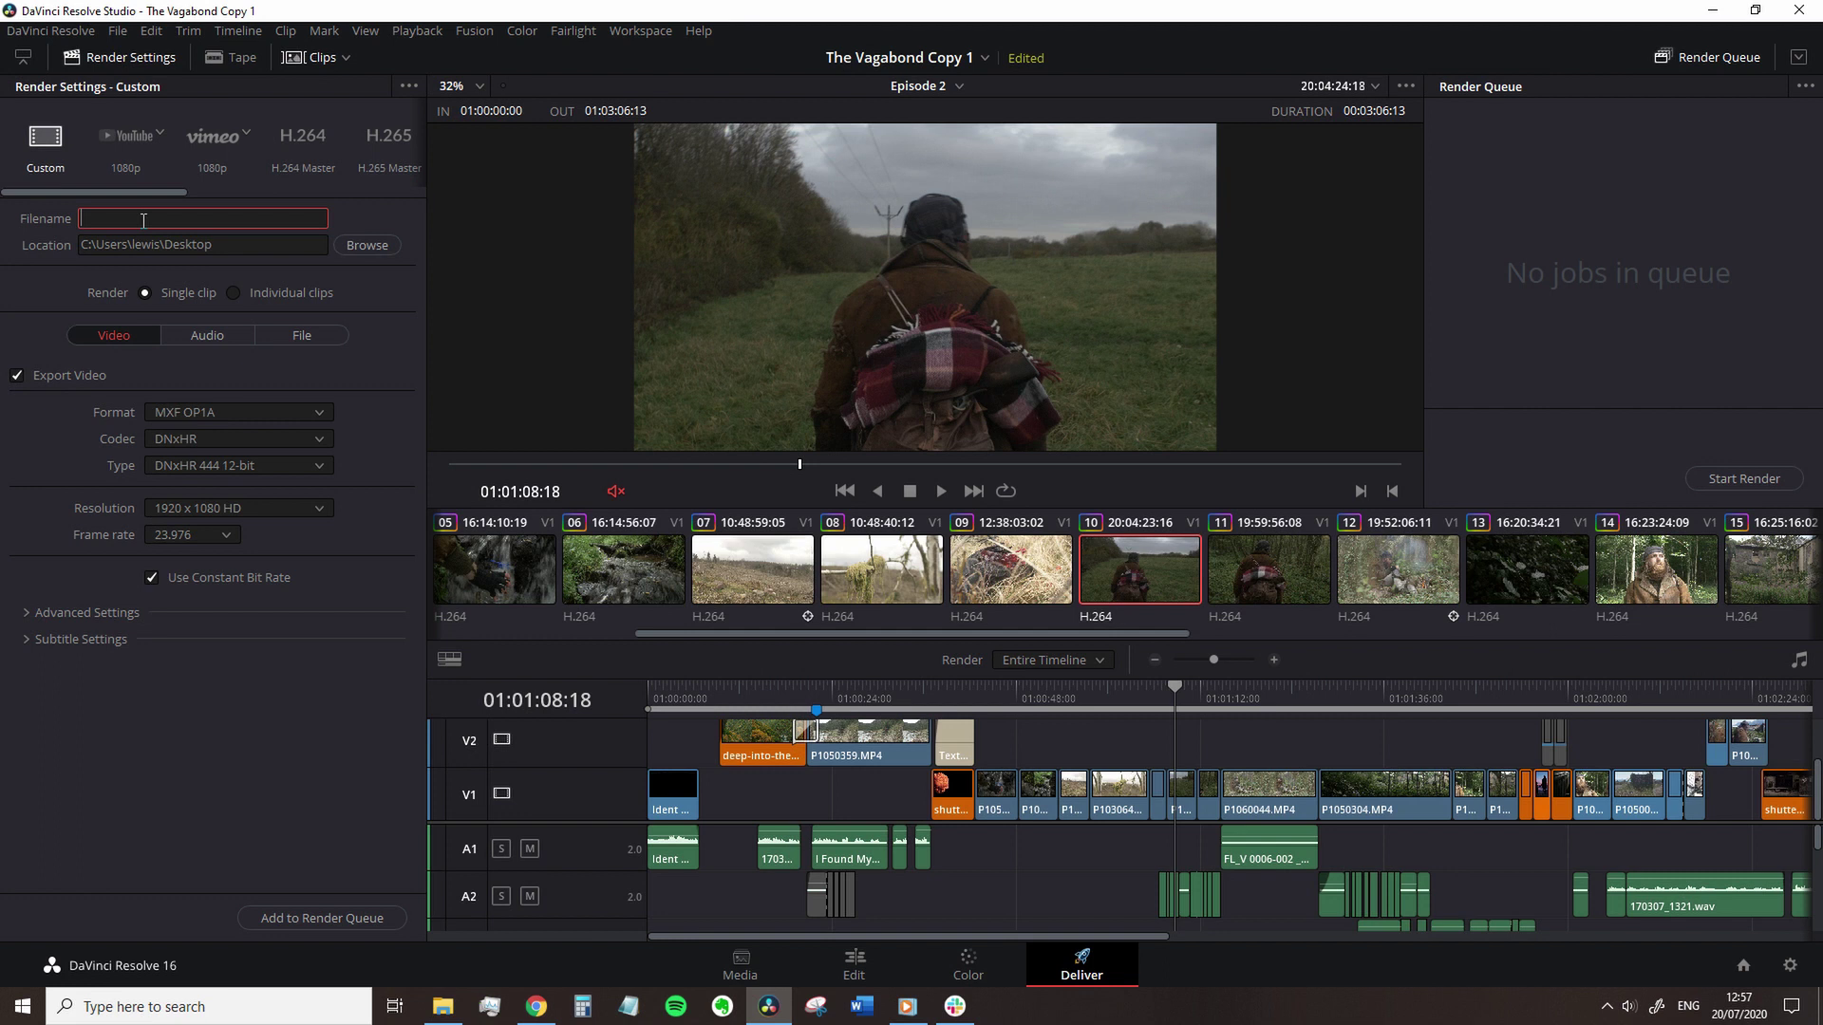
text( 2)
click(221, 413)
click(214, 600)
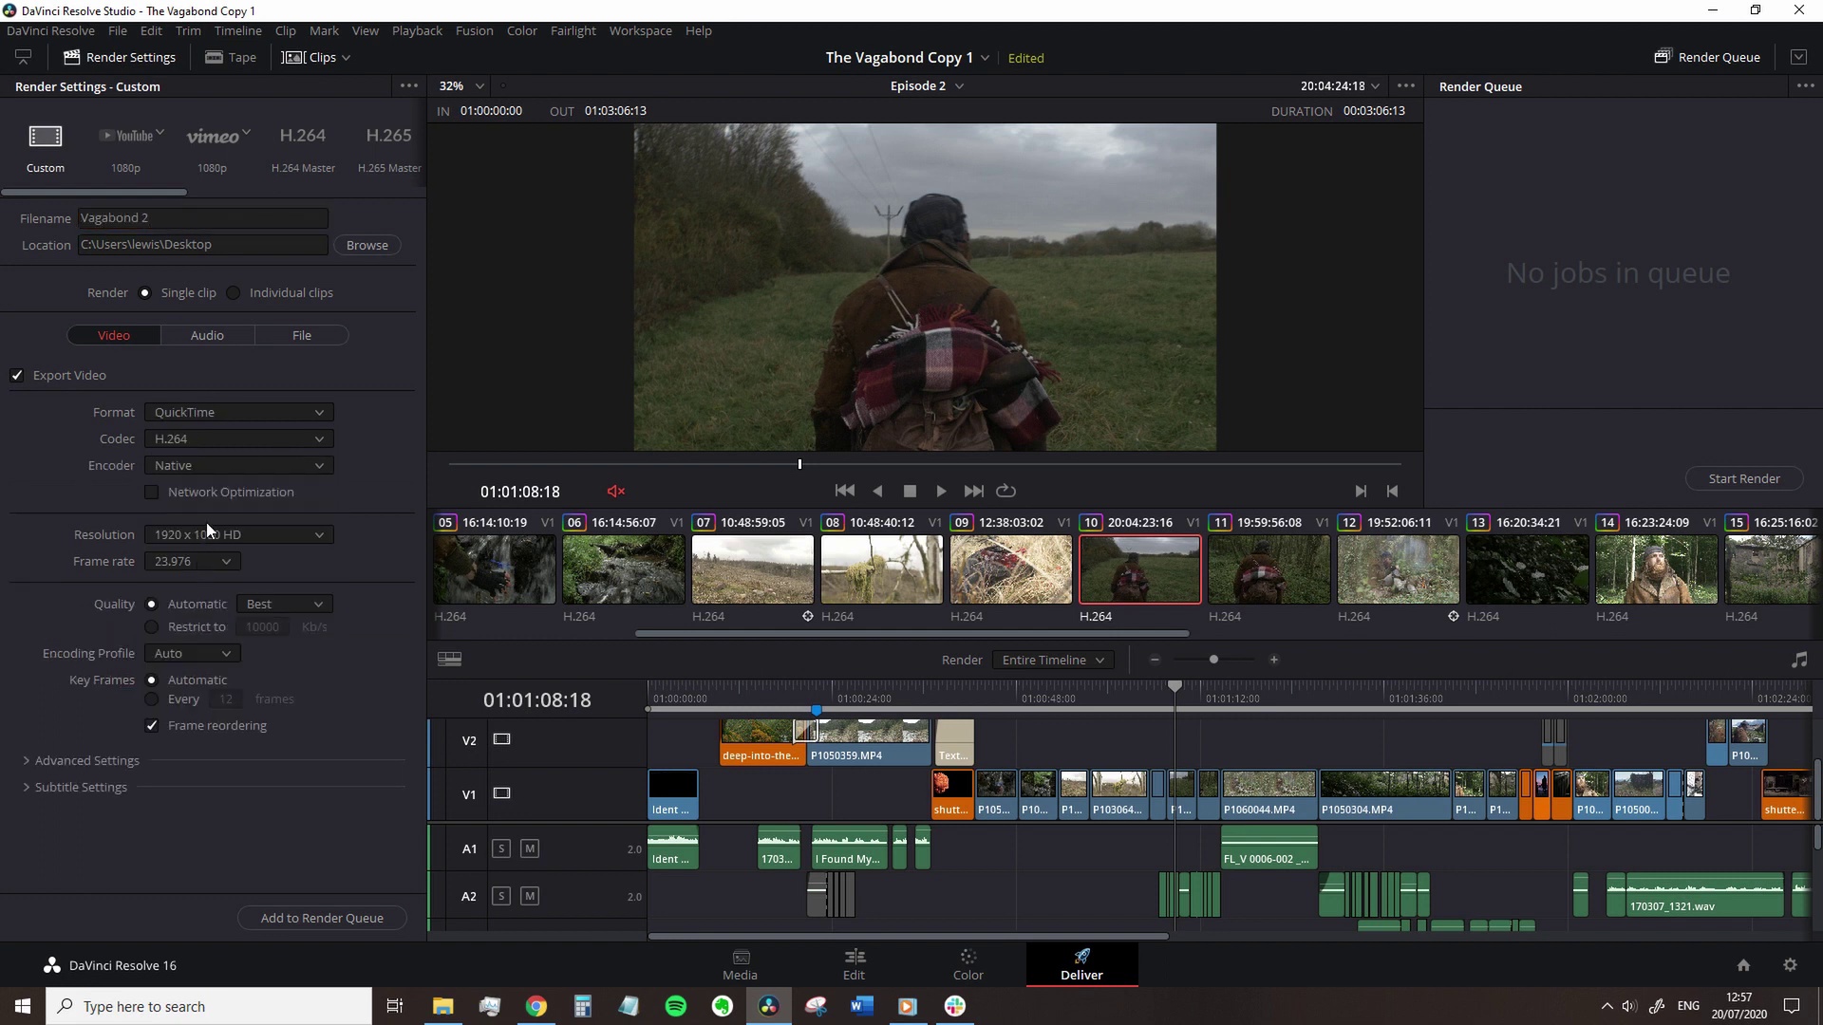
Set the render resolution to 3840 x 2160 Ultra HD and add the job to the render queue
click(256, 530)
click(253, 714)
click(317, 915)
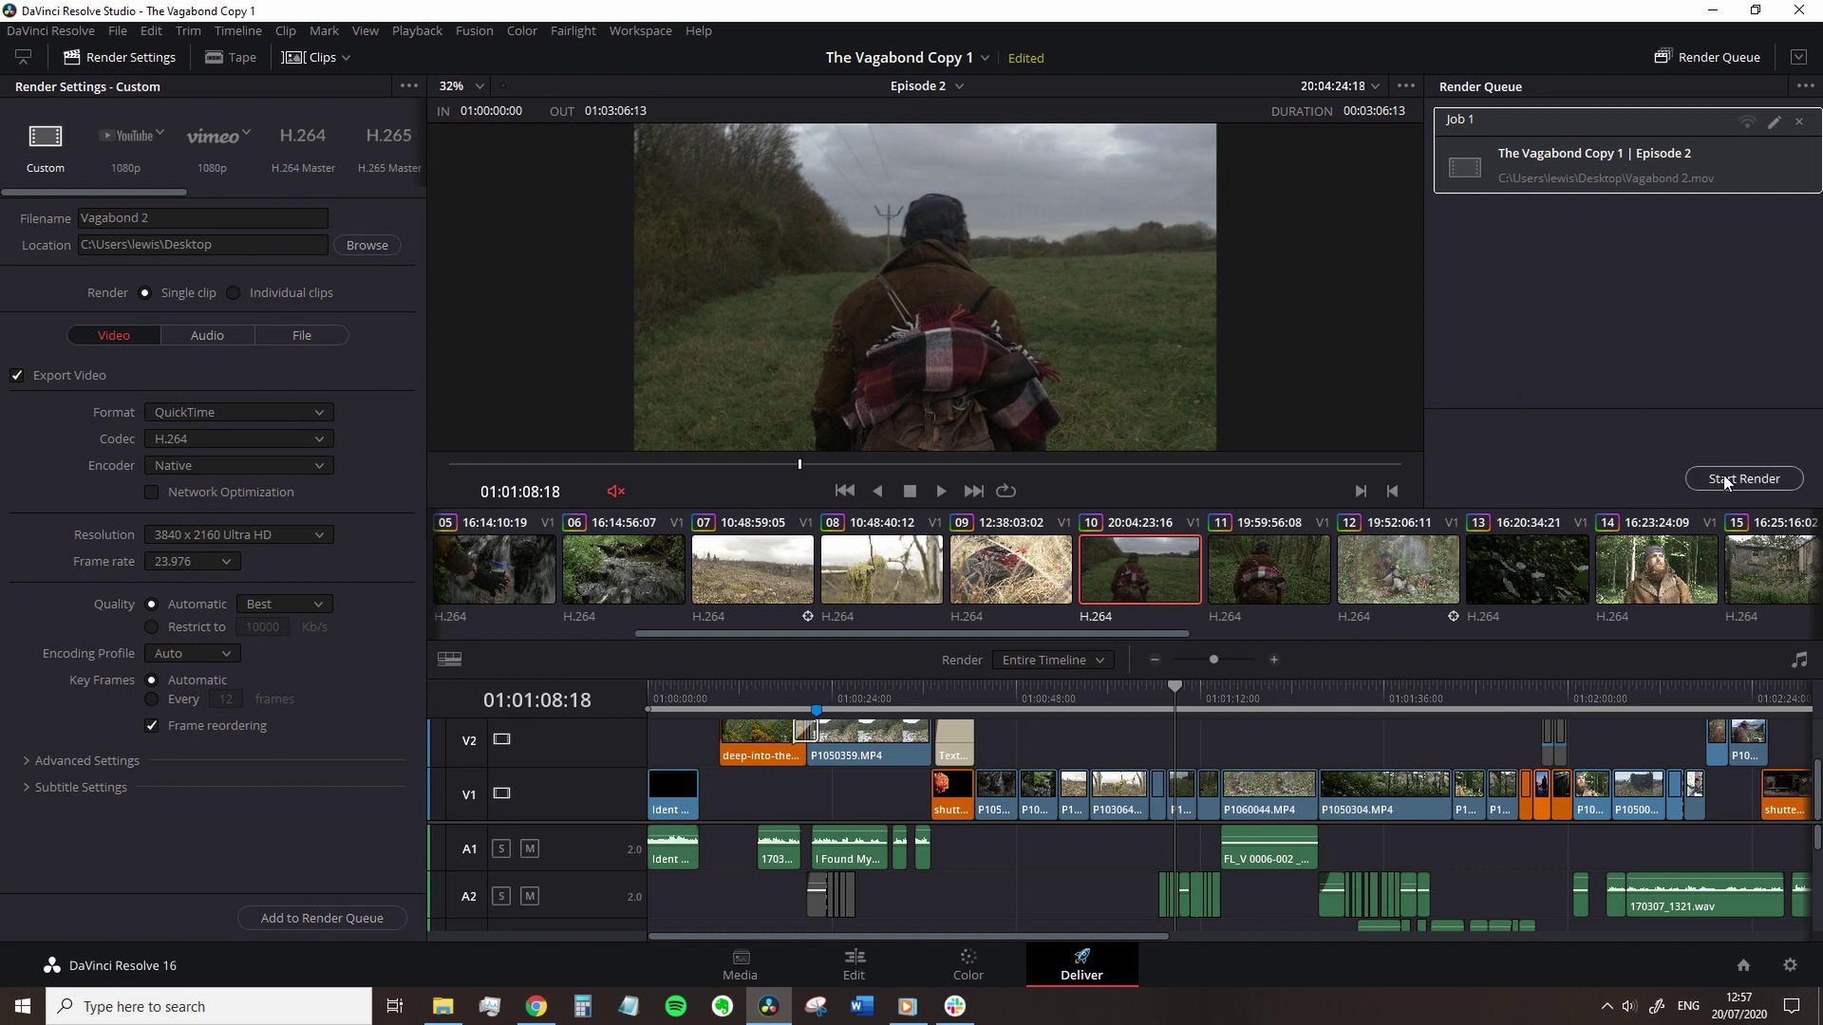